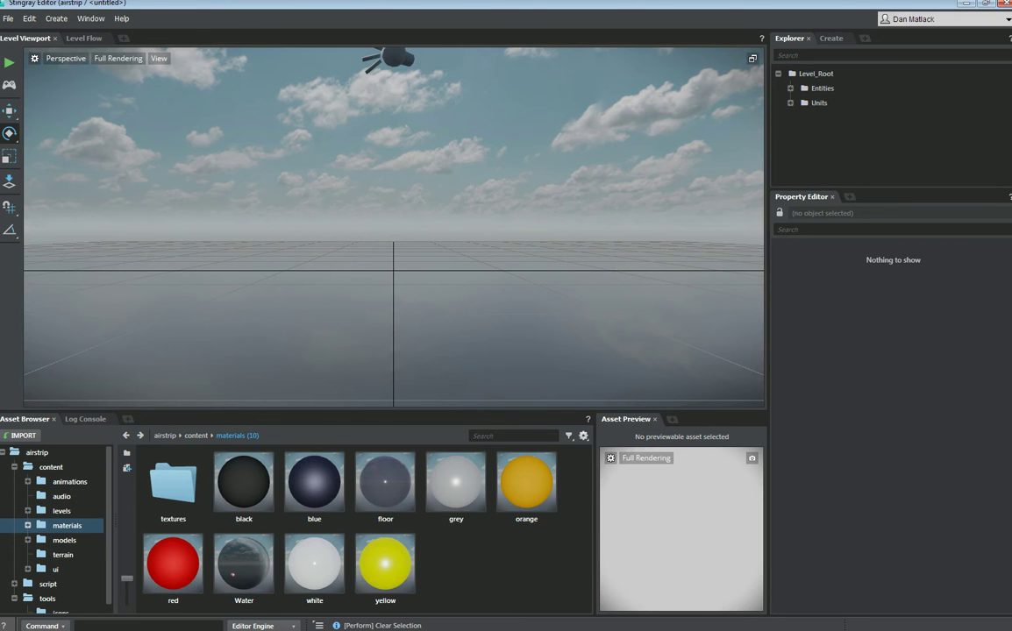
- Create a new standard material named ocean in the content/materials folder
right_click(458, 548)
mouse_move(487, 553)
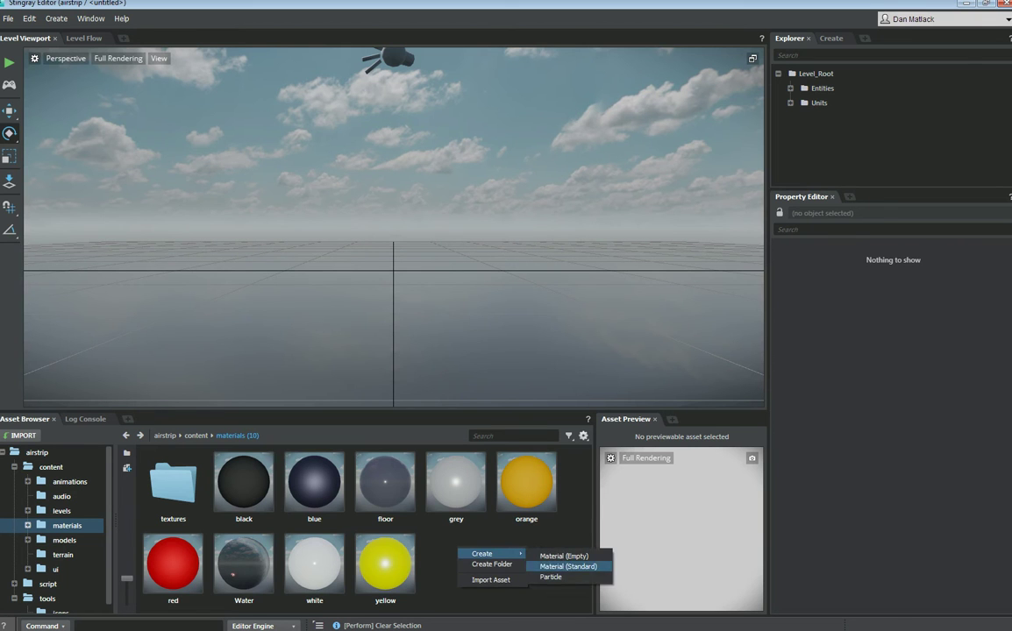
click(568, 567)
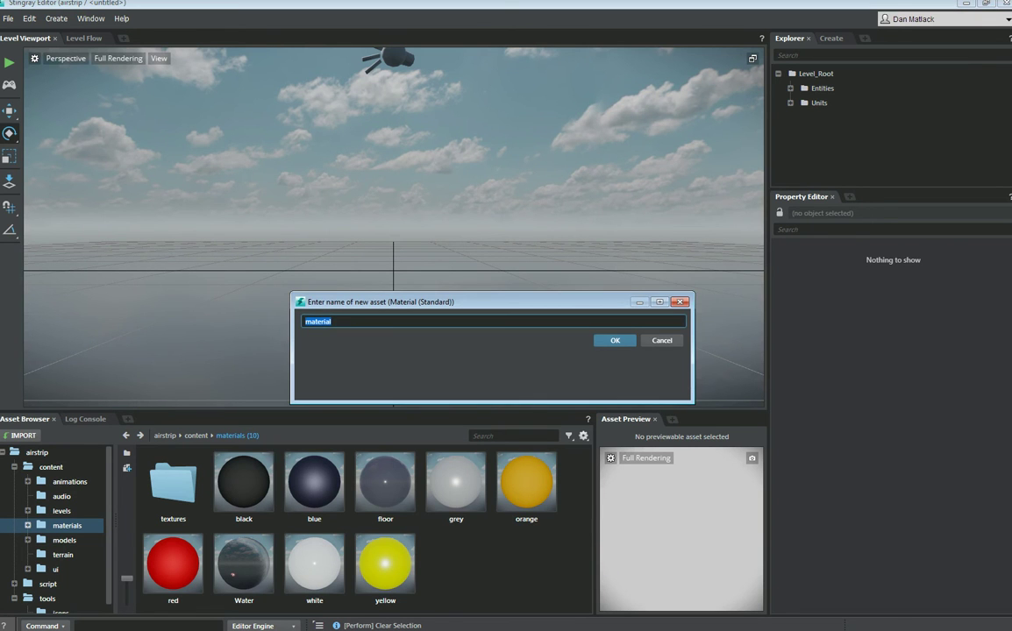
text(ocean)
key(Return)
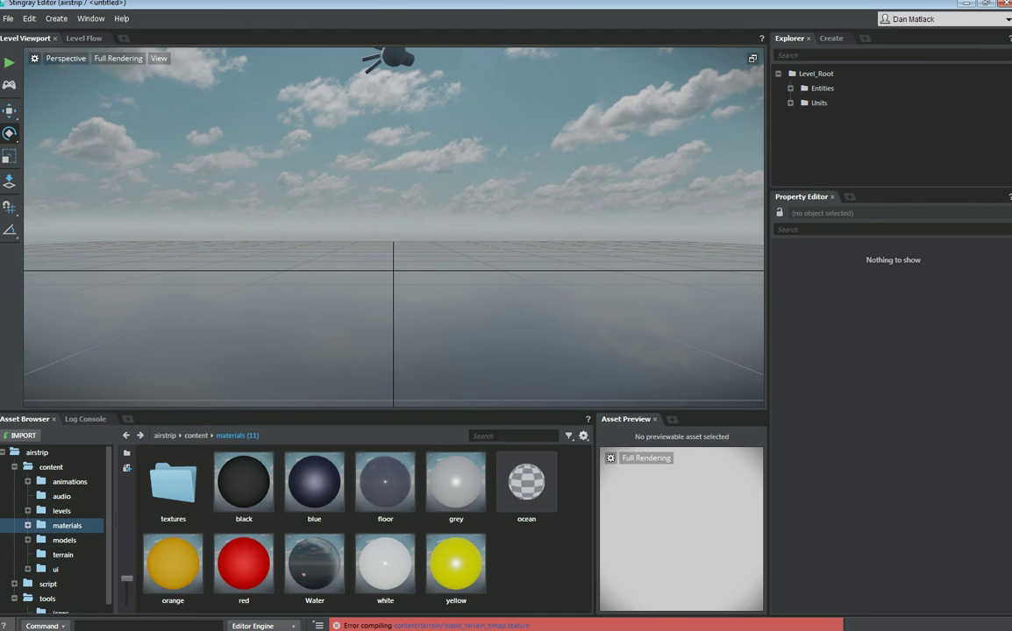
- Make the ocean material unique and open its shader graph in an enlarged window over the level viewport
click(525, 489)
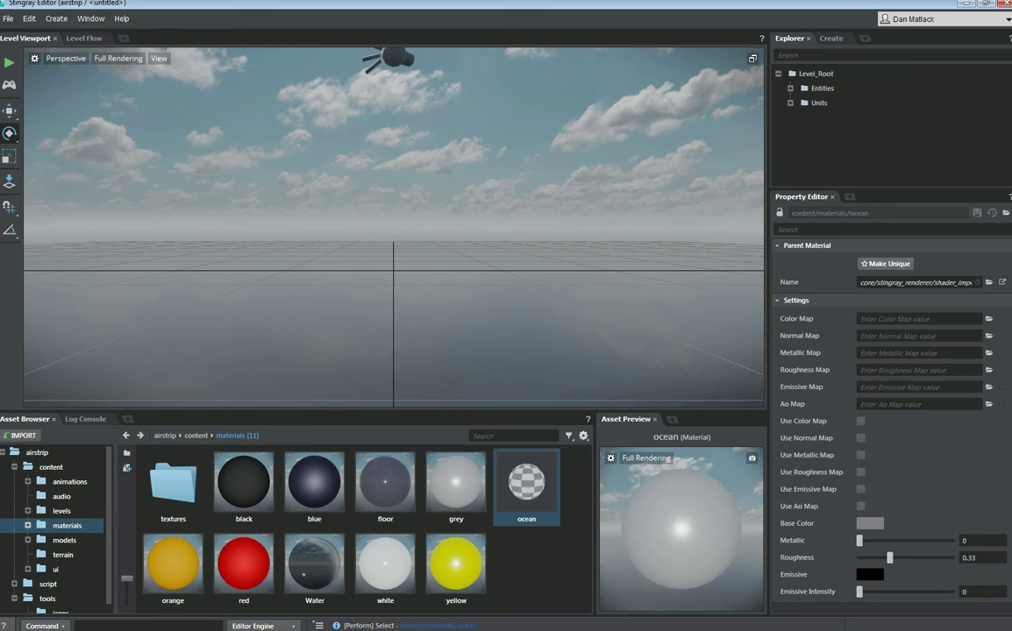
click(886, 263)
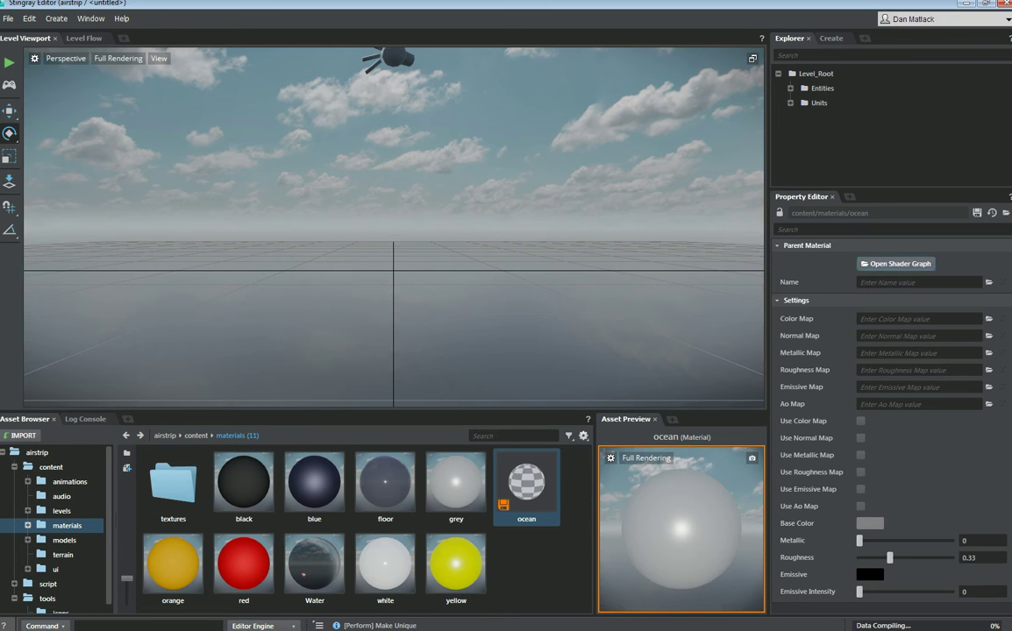
click(896, 263)
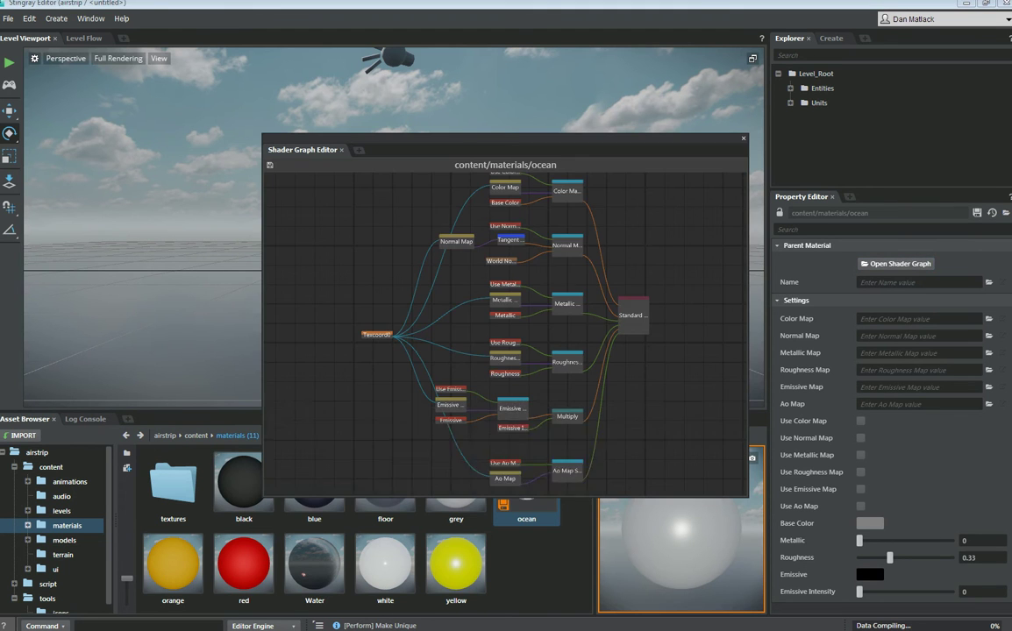
drag(505, 140, 271, 56)
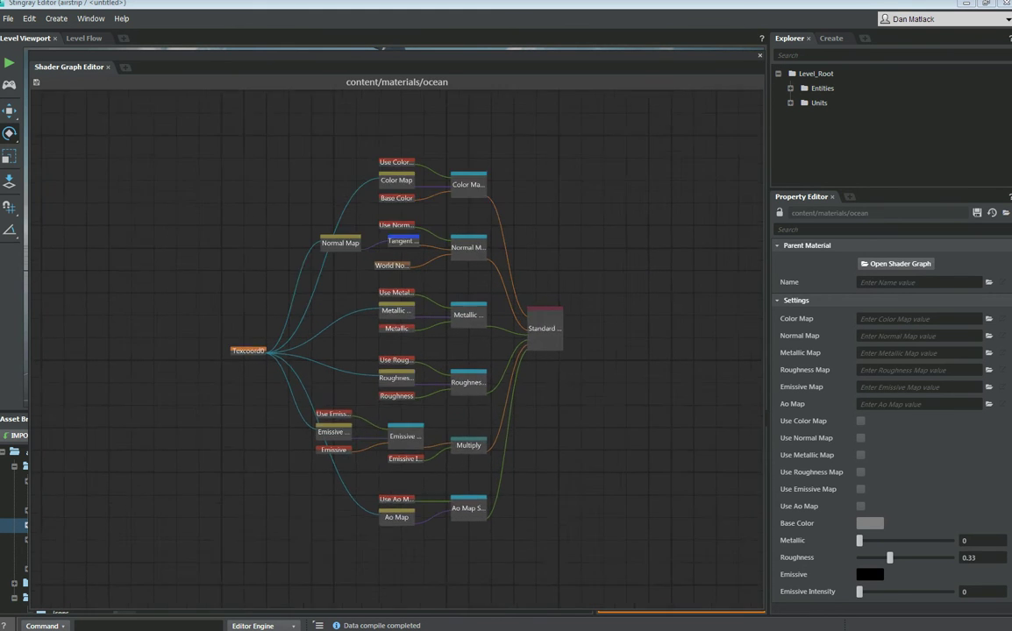
- Delete every node in the ocean shader graph except the Standard Base output node
scroll(398, 344, down, 1)
drag(524, 114, 290, 585)
key(Delete)
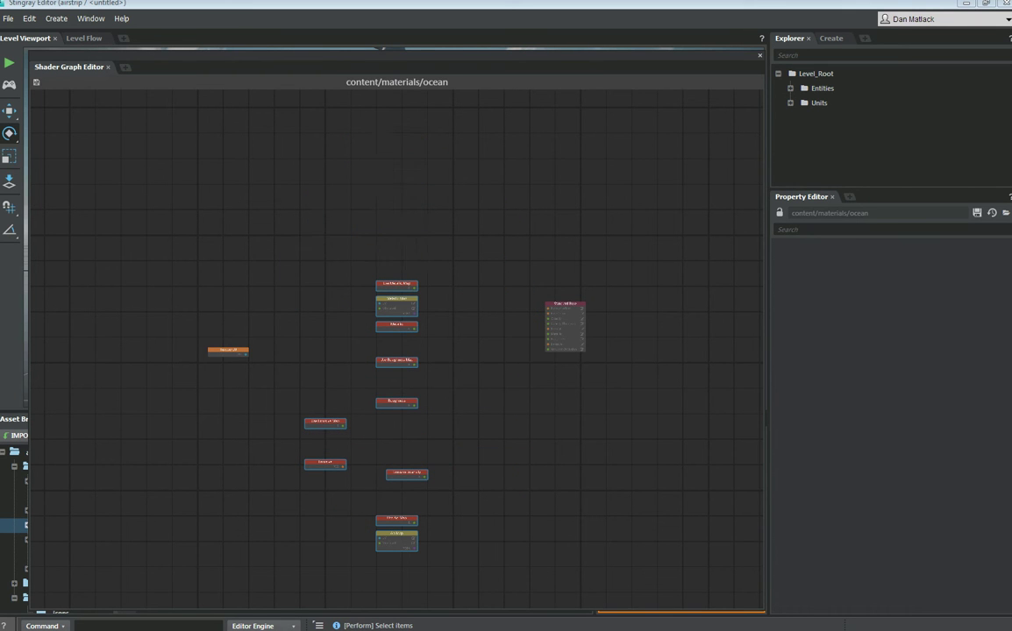
- Set the Standard Base node's normals to Tangent Space and its blend mode to Transparent Fade
middle_drag(524, 349, 395, 344)
scroll(396, 345, up, 5)
middle_drag(519, 307, 375, 337)
scroll(375, 337, up, 1)
click(390, 230)
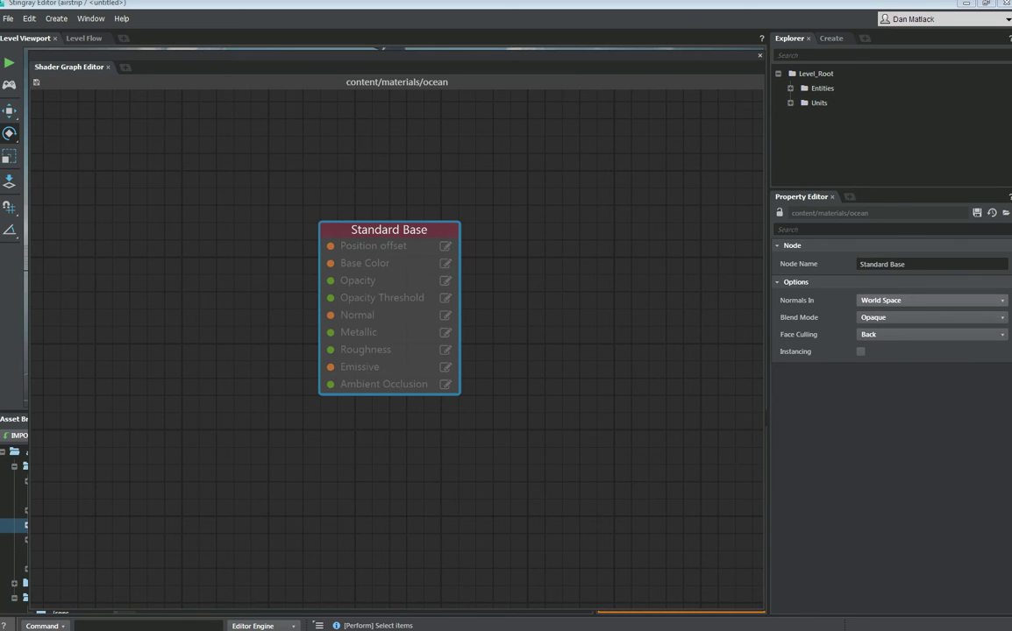
click(931, 300)
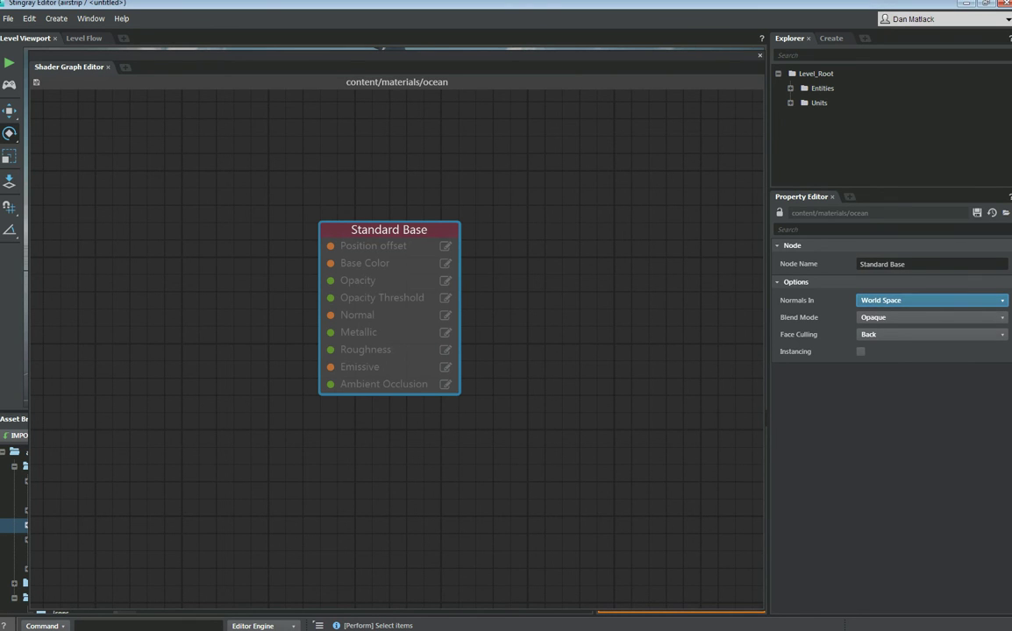
click(931, 301)
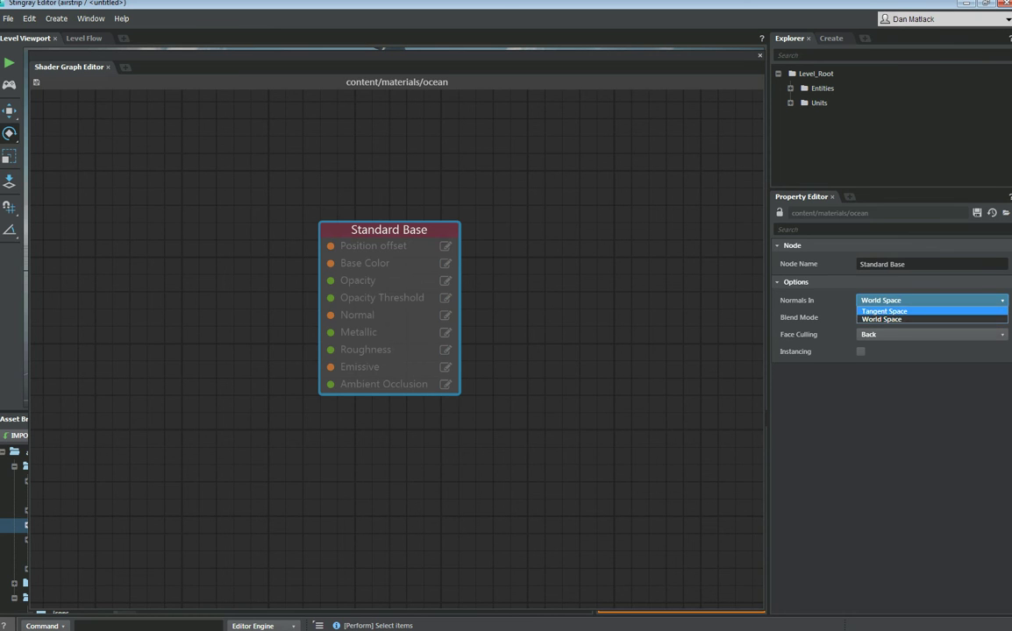
click(885, 312)
click(931, 318)
key(Down)
key(Down)
key(Return)
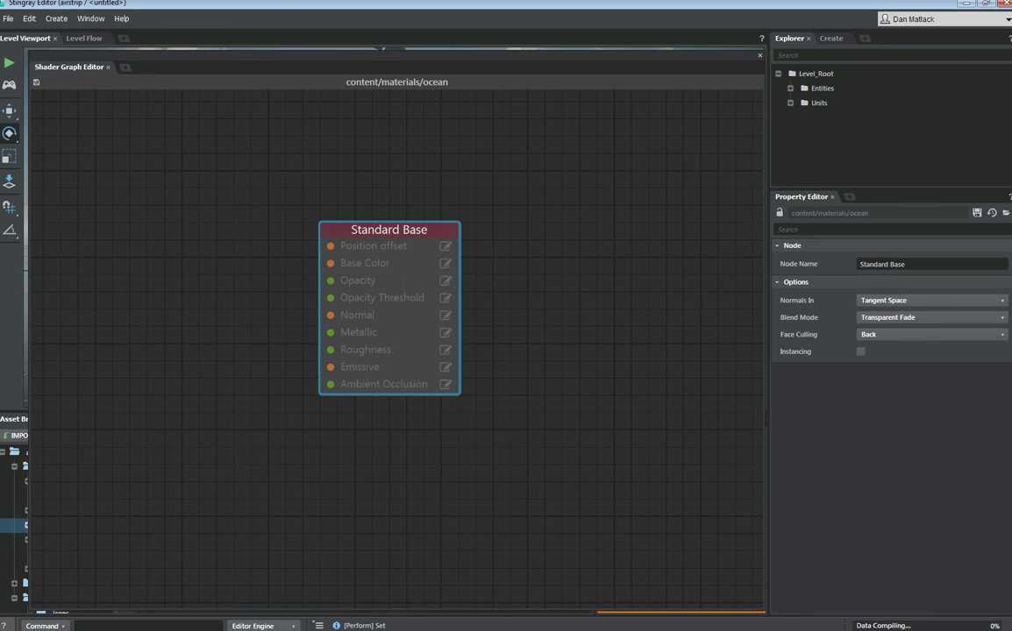
- Add a Material Variable node to the graph and place it to the left of the Standard Base node
middle_drag(394, 307, 630, 329)
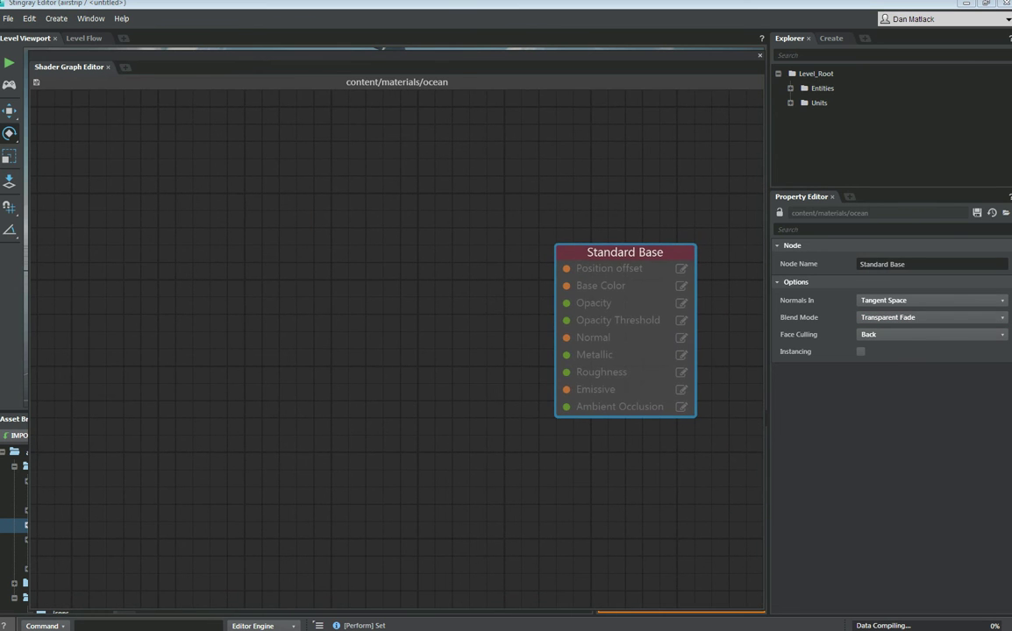
right_click(387, 253)
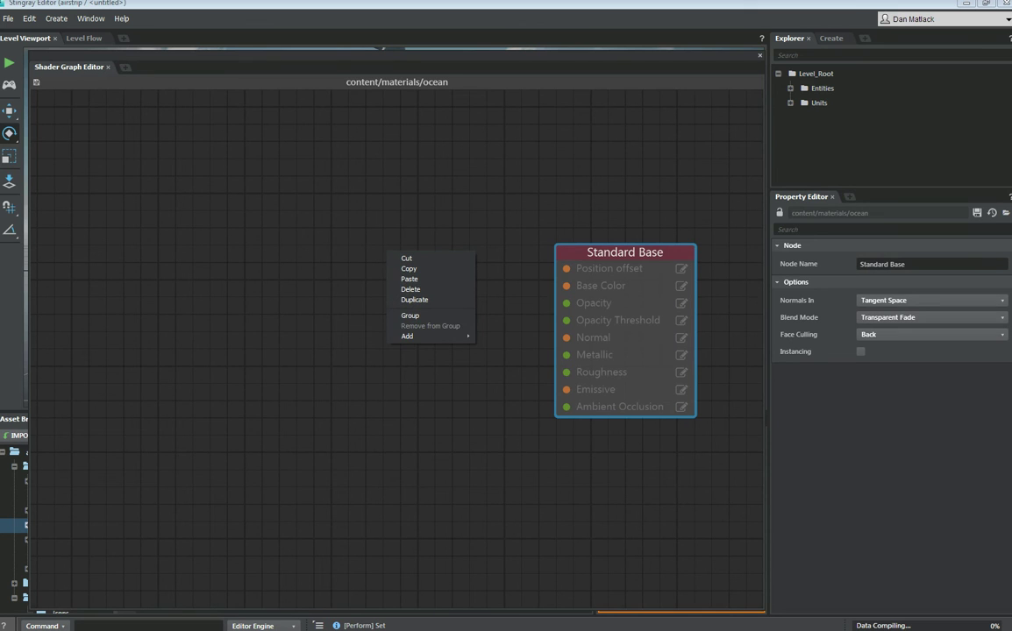
mouse_move(420, 336)
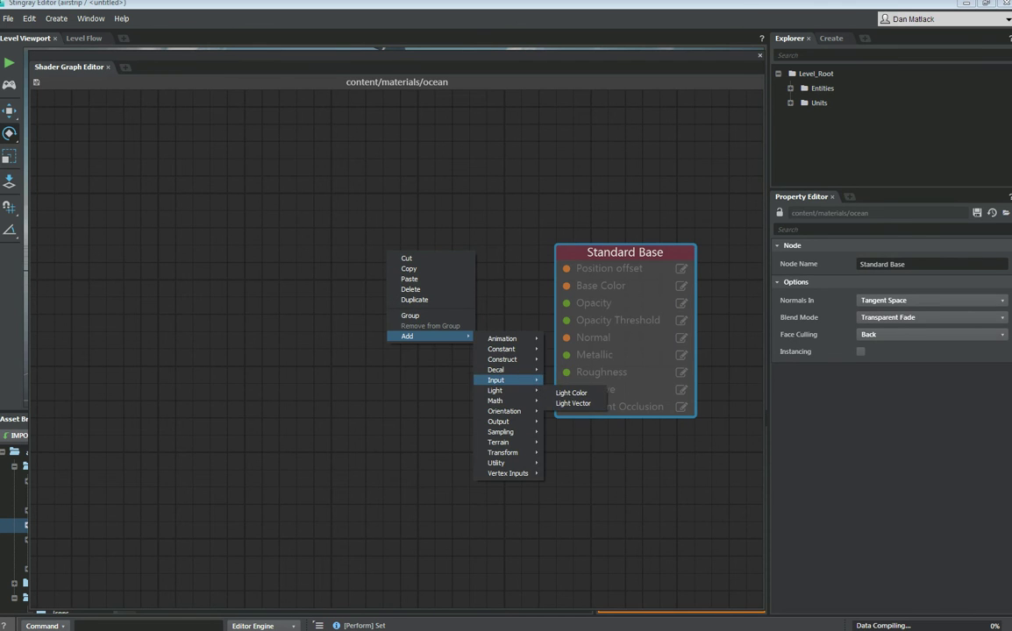
mouse_move(496, 379)
click(579, 393)
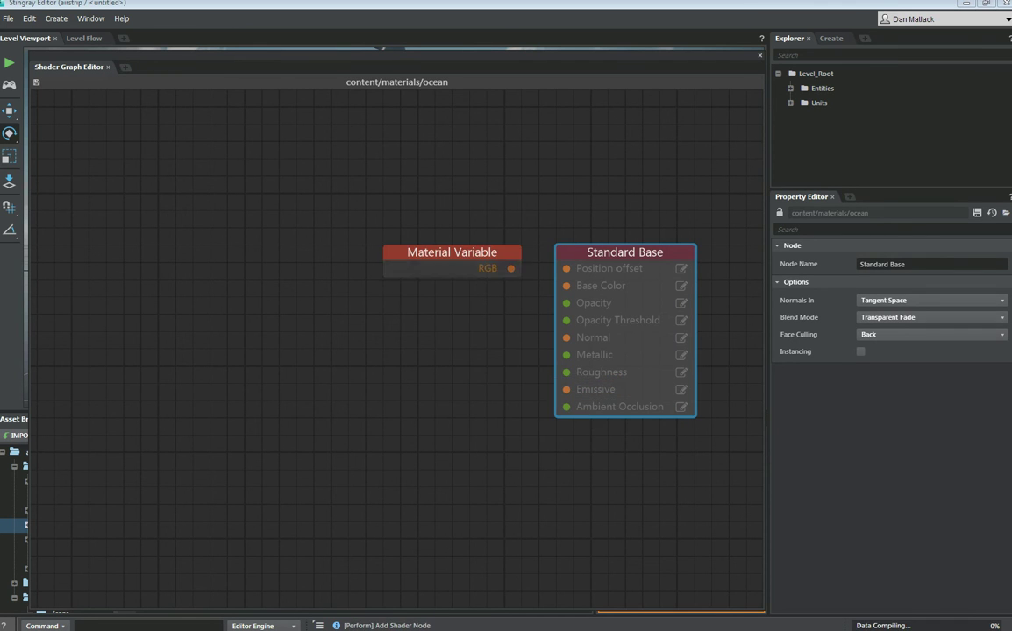
click(452, 253)
drag(452, 258, 400, 242)
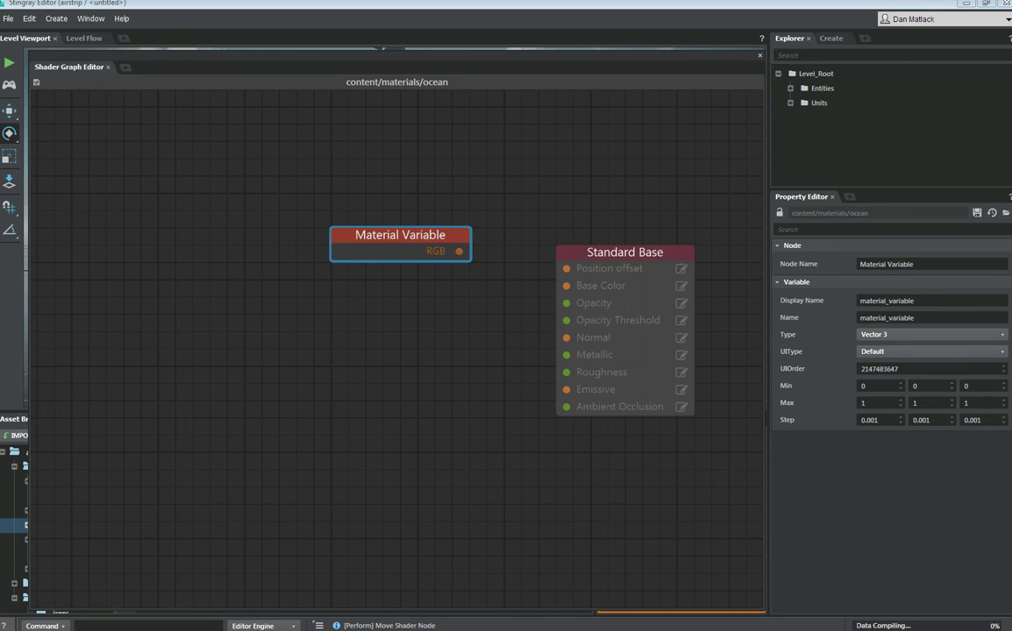
- Make three copies of the Material Variable node and stack them in a column below the original
key(ctrl+c)
key(ctrl+v)
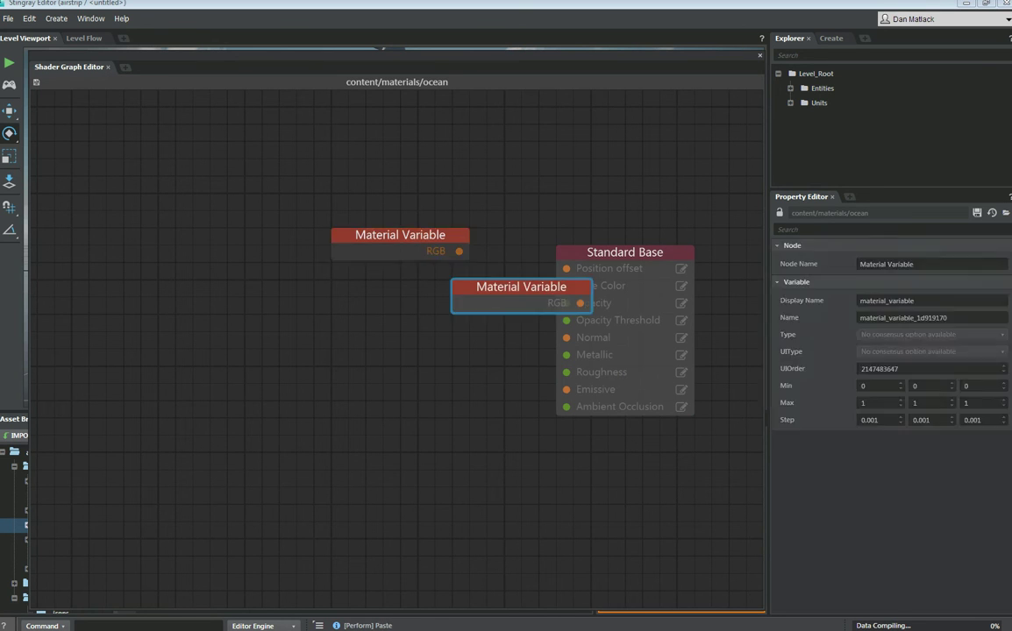
key(ctrl+v)
drag(434, 339, 400, 340)
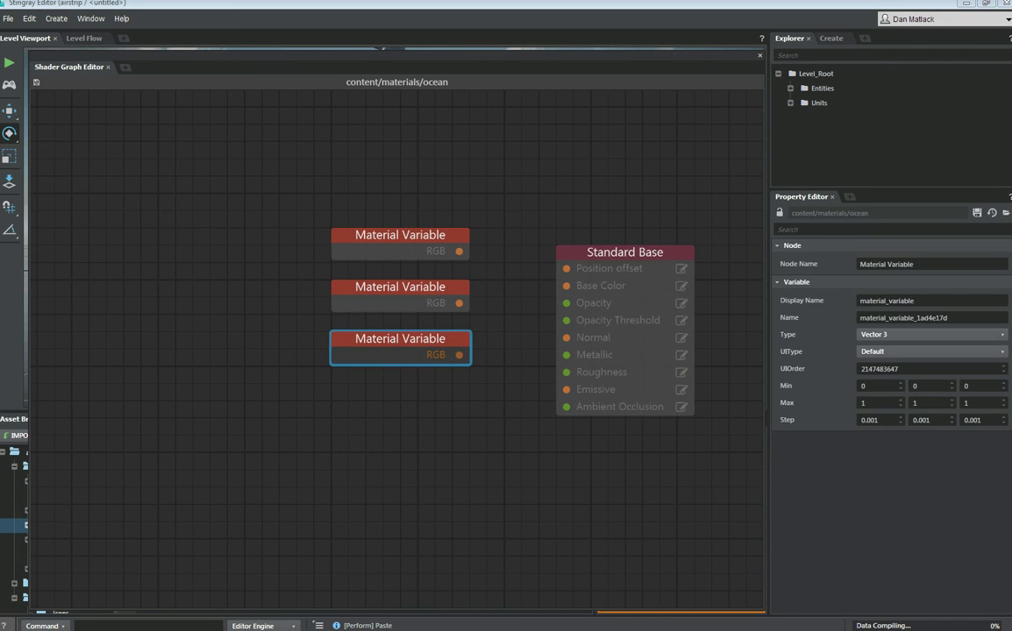
key(ctrl+v)
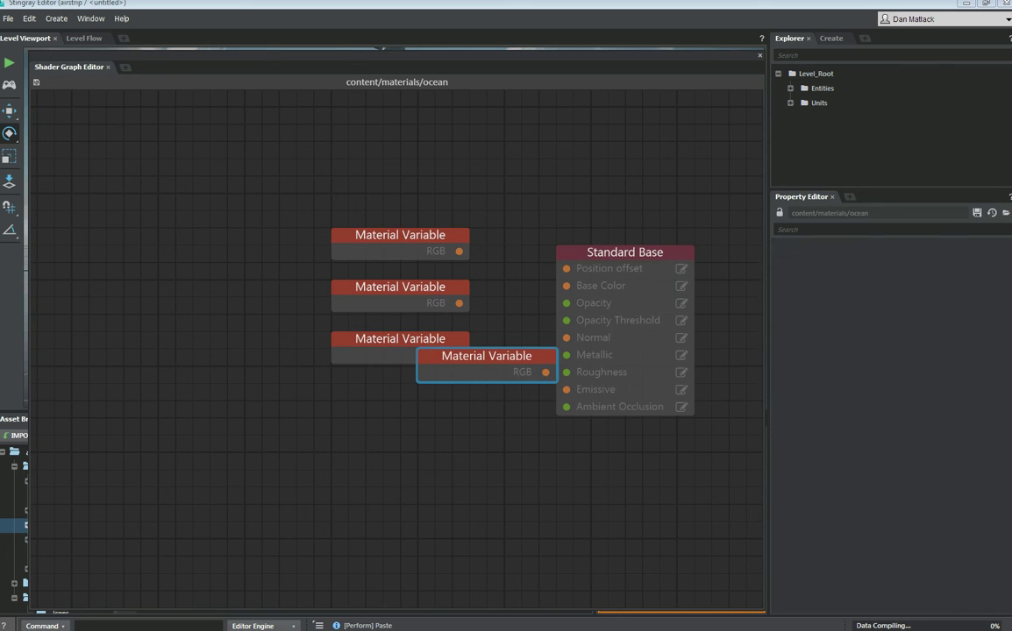
drag(484, 354, 400, 391)
- Set both the node name and display name of the topmost Material Variable to Water Color
click(399, 246)
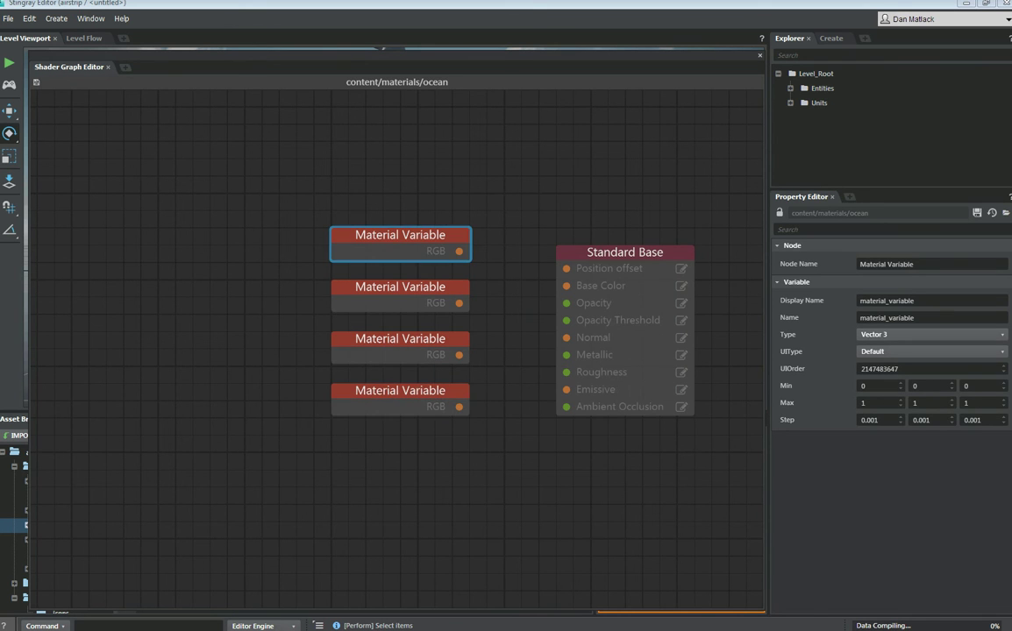
click(912, 264)
text(Water)
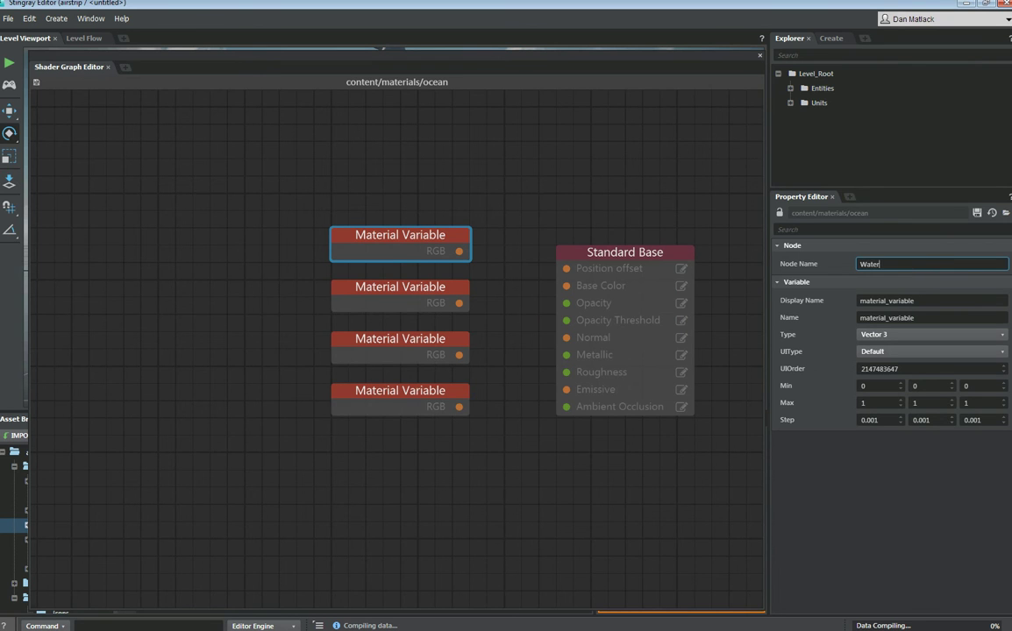
text( Color)
key(ctrl+a)
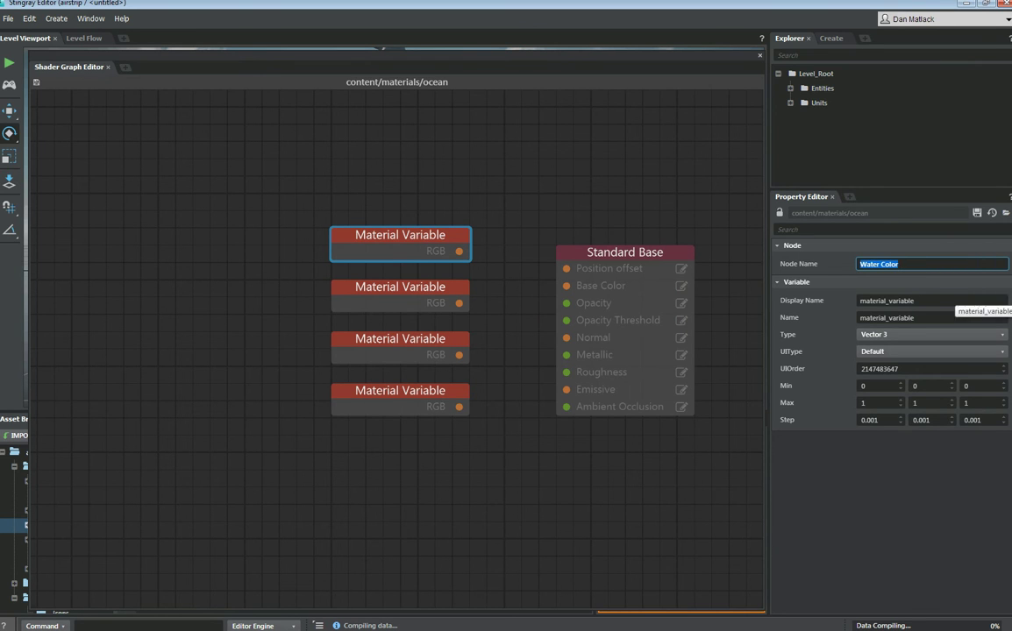
click(953, 301)
key(ctrl+v)
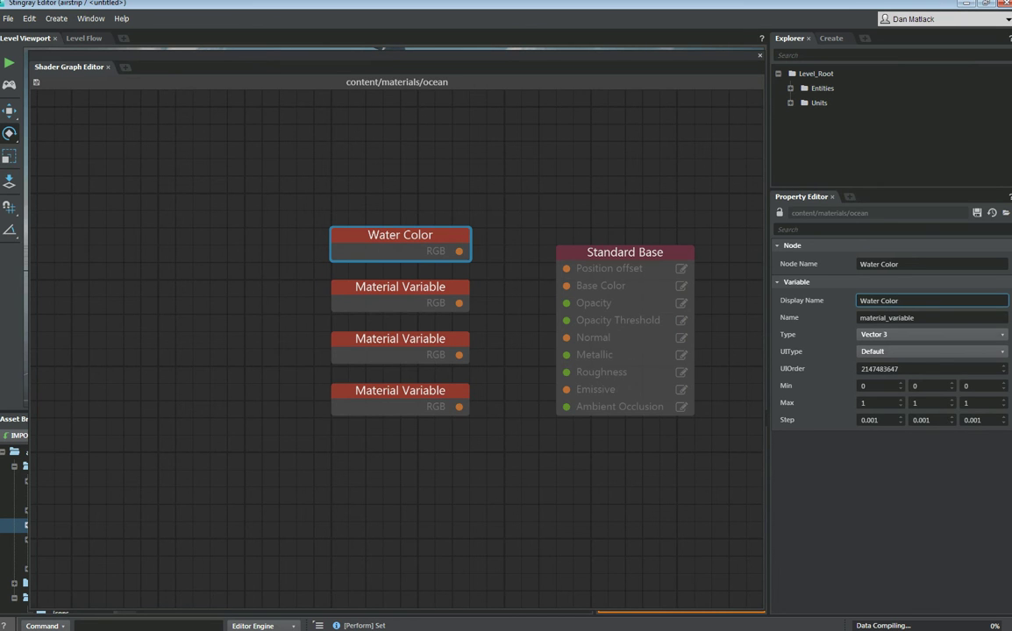
- Set the node name and display name of the second variable node to Roughness
click(400, 288)
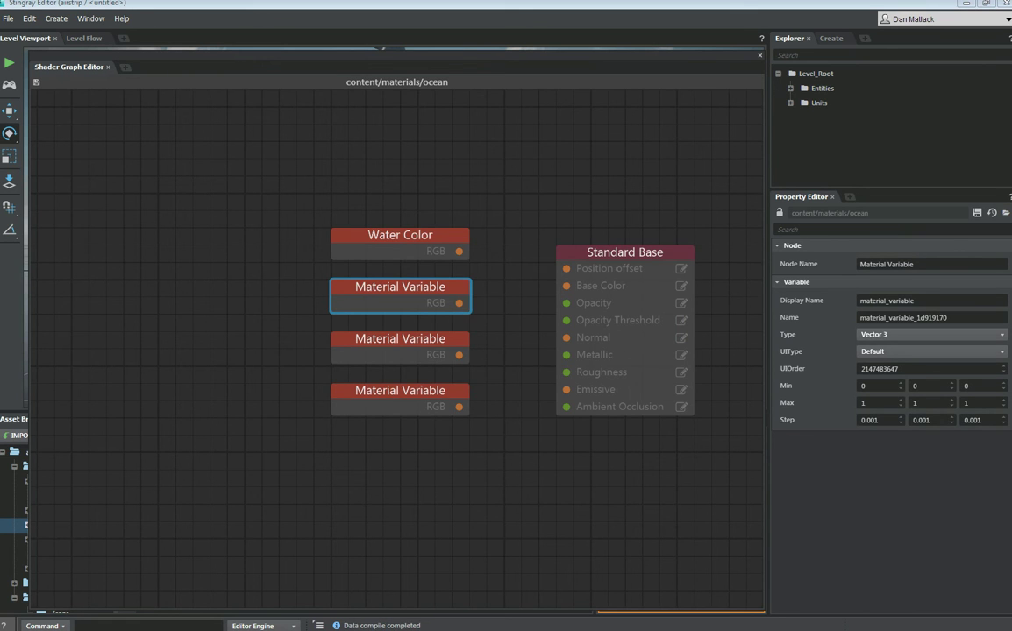
triple_click(885, 264)
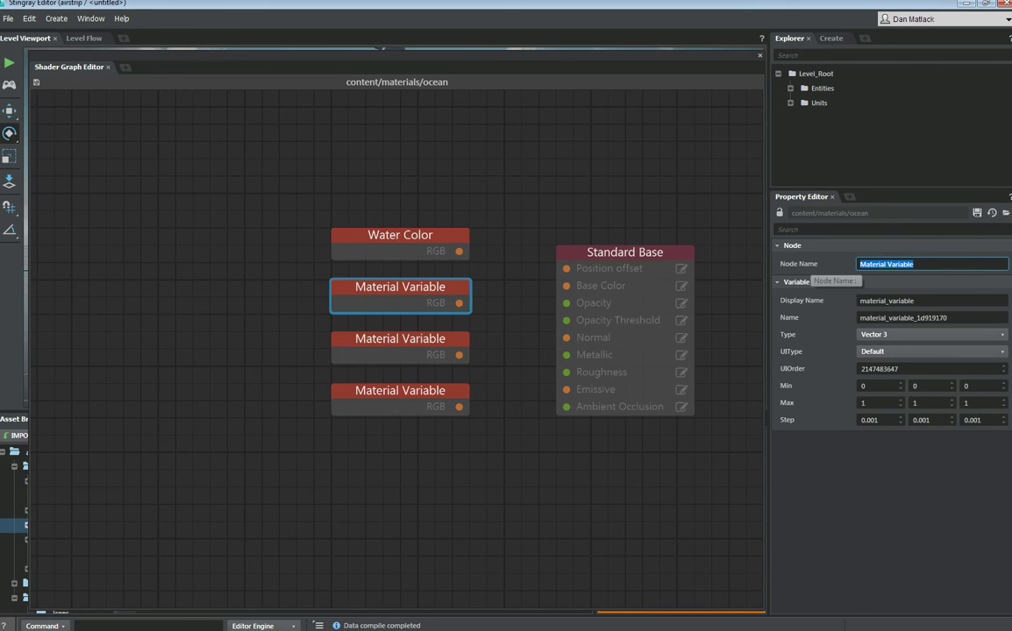
text(Roughness)
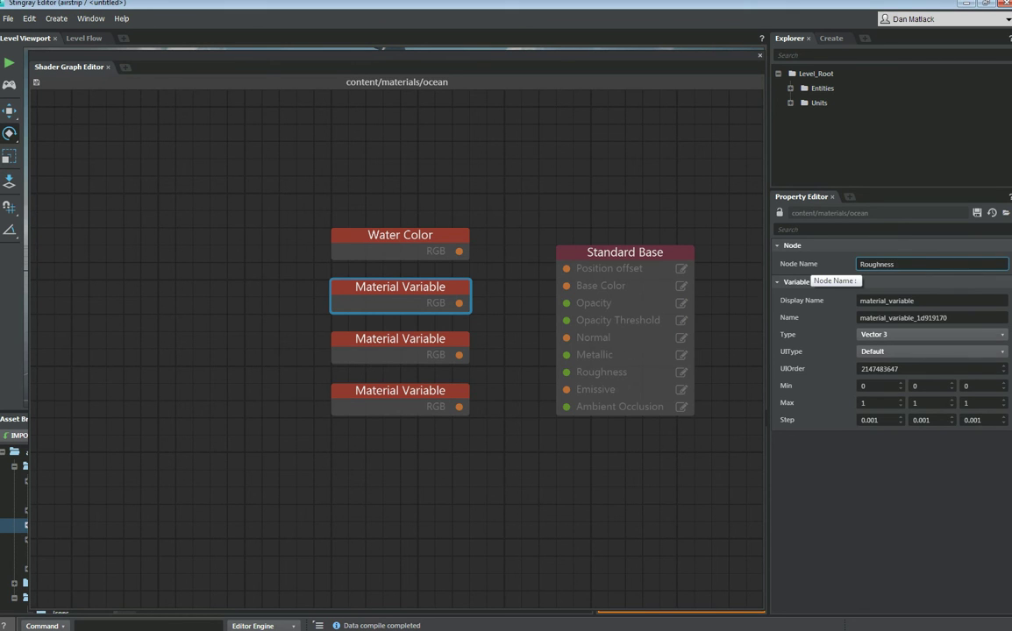
key(Return)
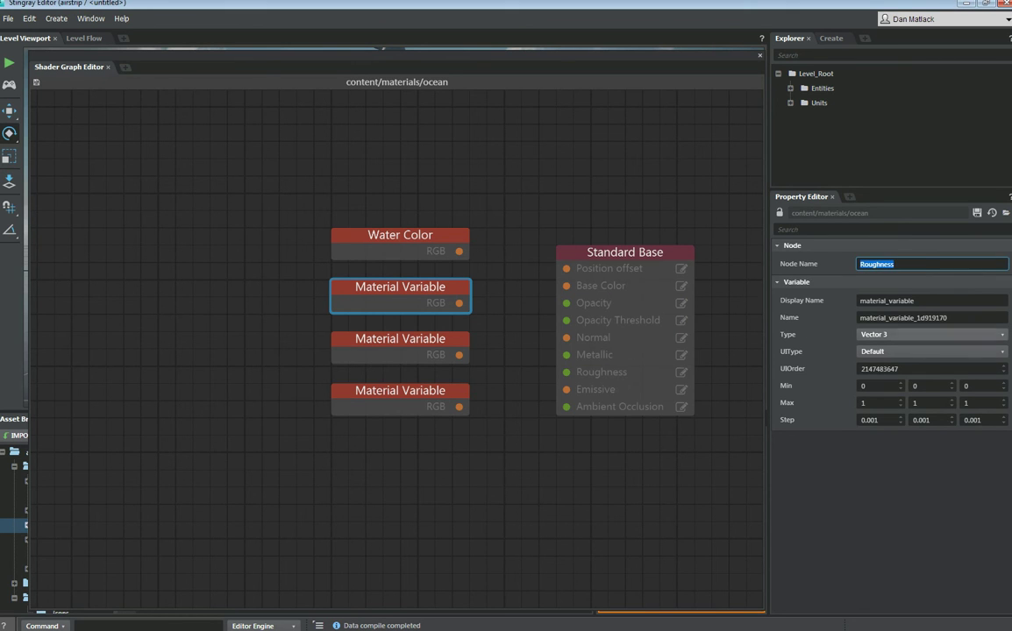
triple_click(936, 301)
key(ctrl+v)
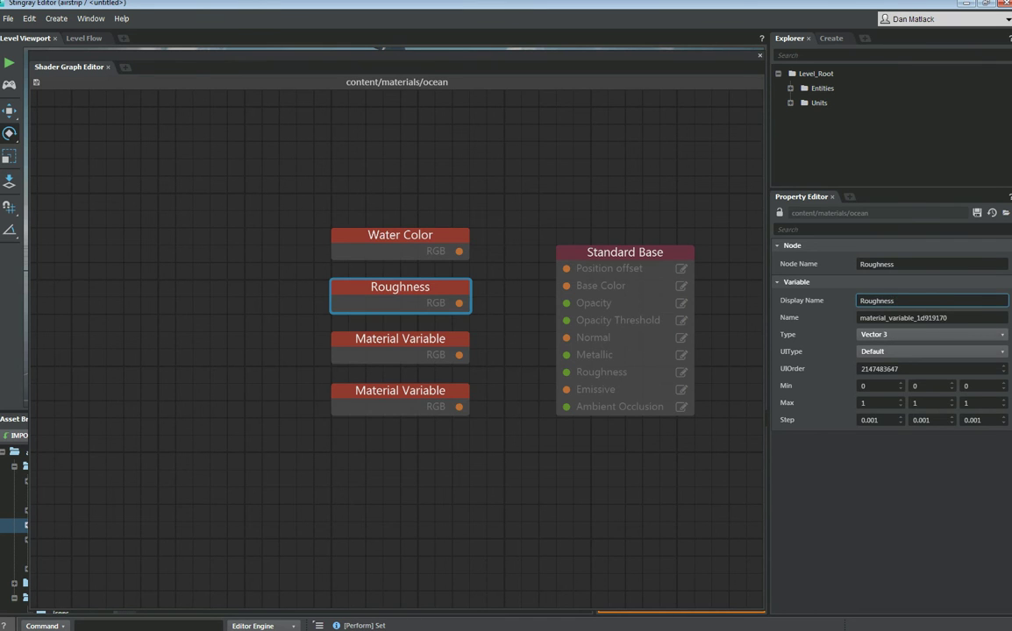
- Set the node name and display name of the third variable node to Metal
click(400, 340)
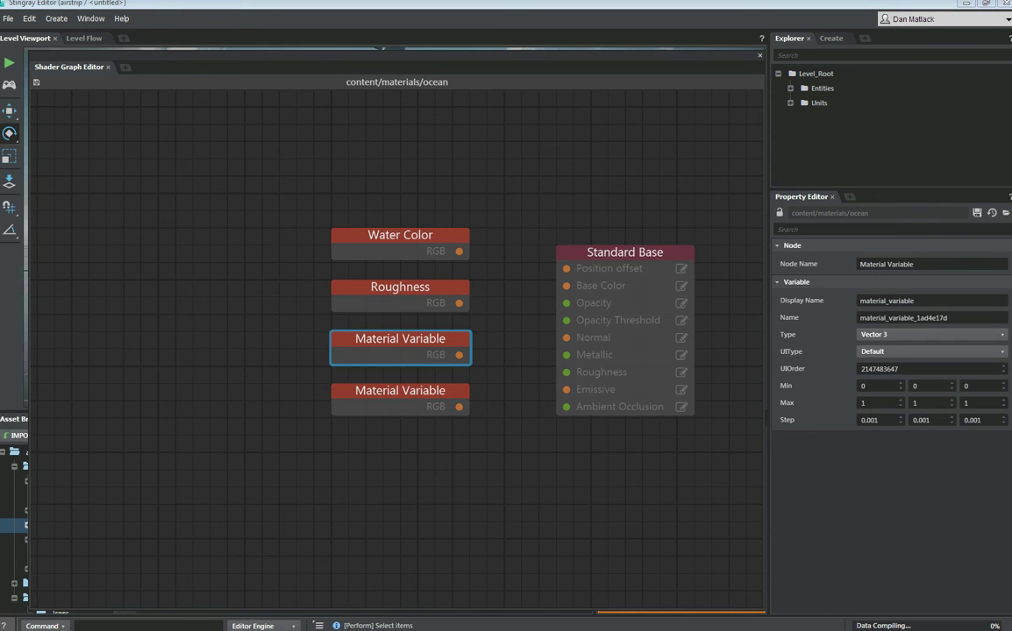
click(916, 264)
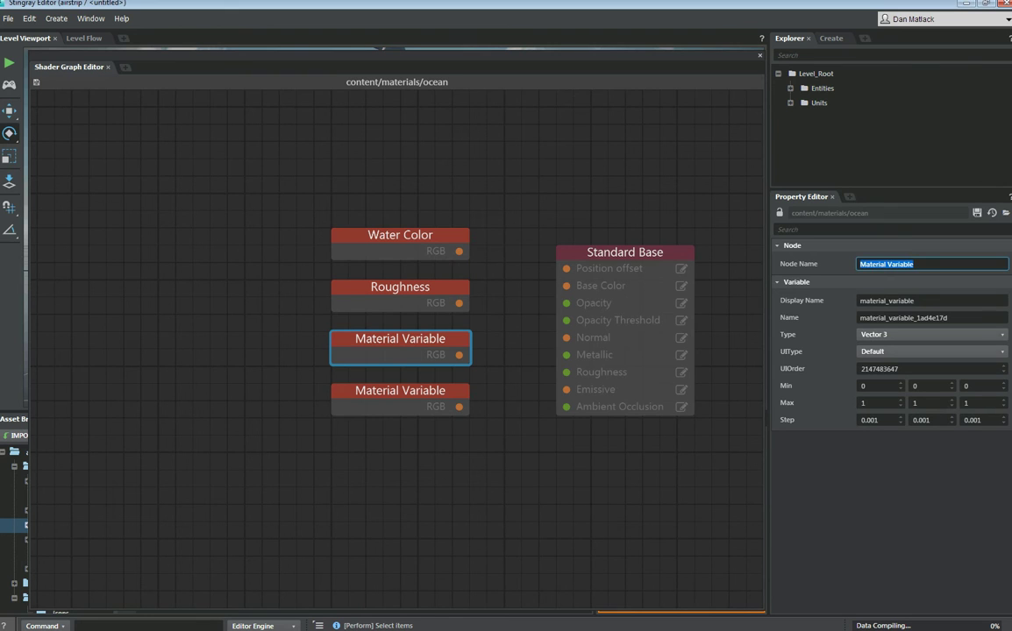
text(Metal)
key(Tab)
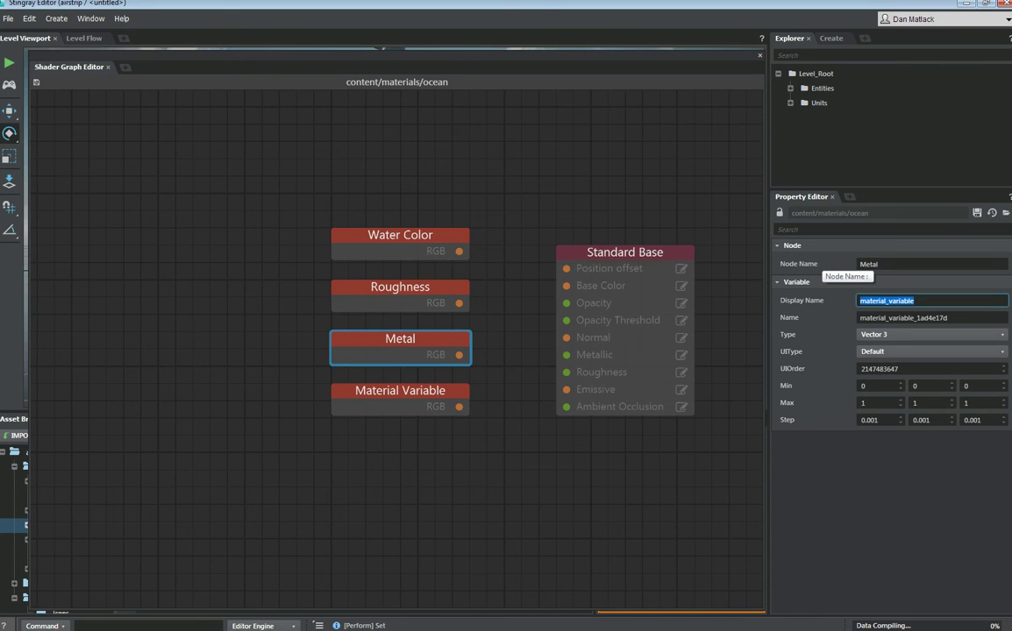
text(Metal)
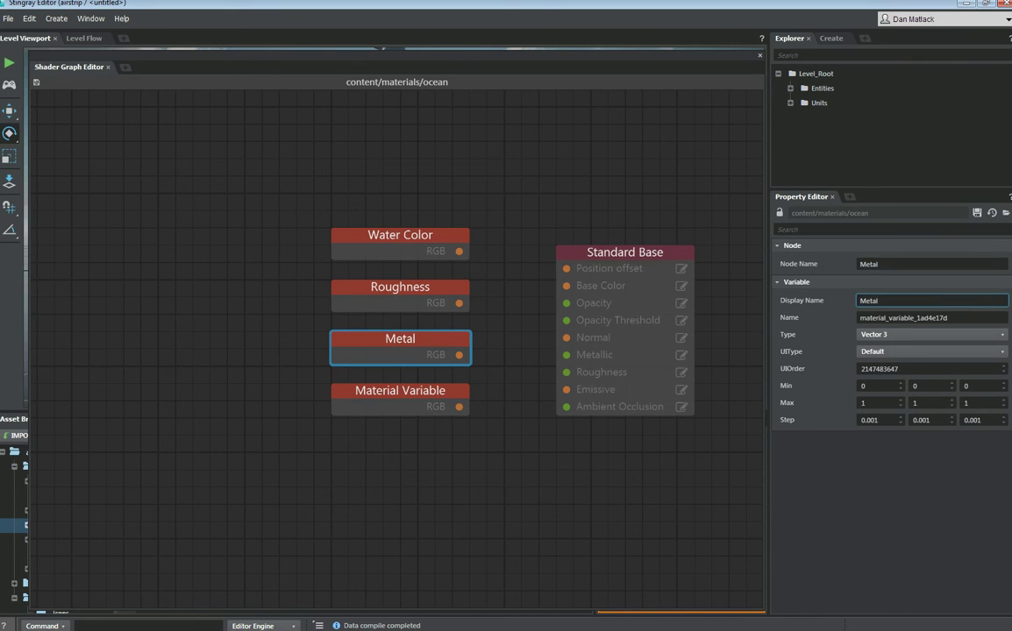
- Set the node name and display name of the bottom Material Variable to Opacity
click(410, 391)
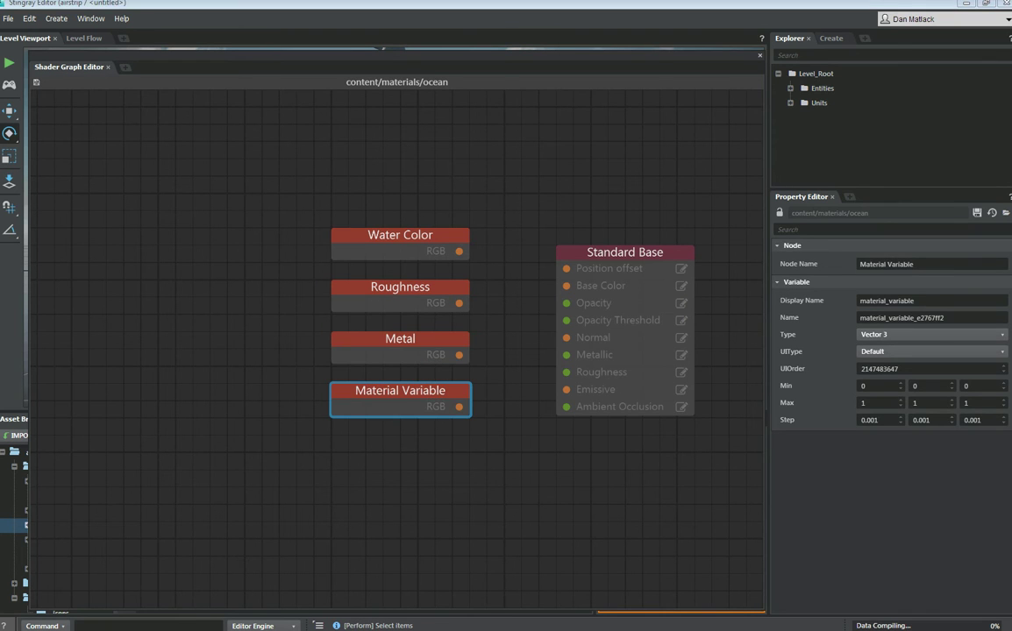
click(916, 264)
text(Opacity)
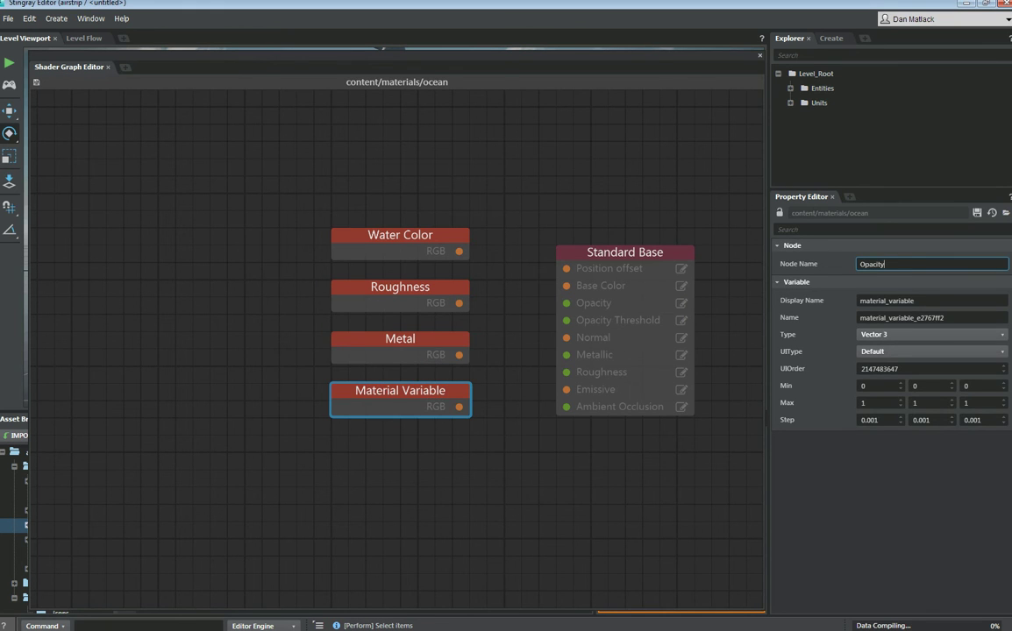
key(Tab)
text(Opc)
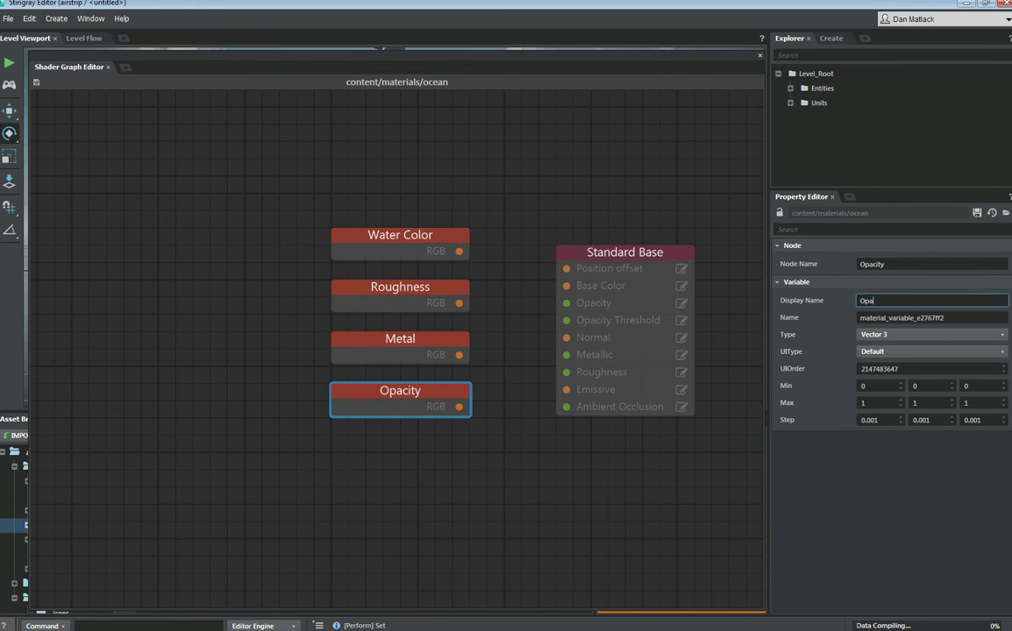
text(city)
click(447, 203)
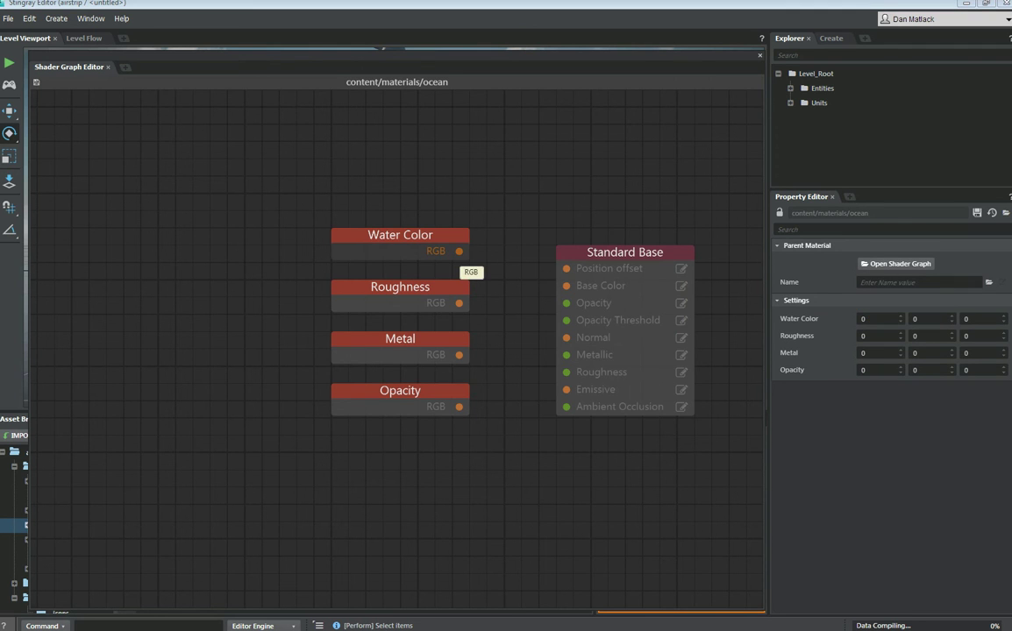
- Connect Water Color to Base Color, and the Roughness, Metal and Opacity variables to Roughness, Metallic and Opacity on the Standard Base node
drag(459, 251, 566, 286)
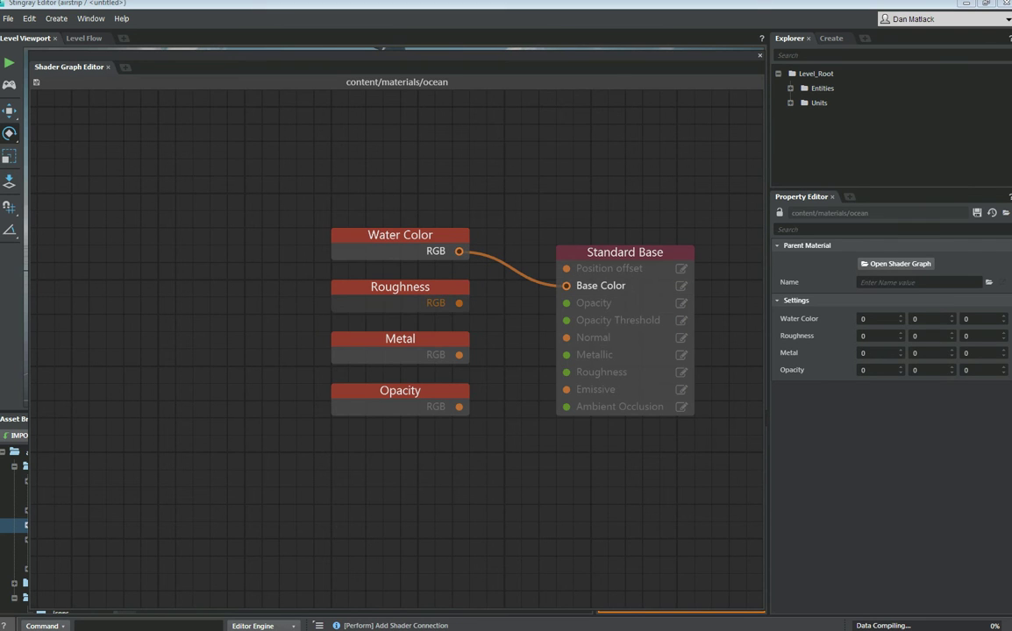
drag(458, 303, 567, 372)
drag(458, 354, 566, 354)
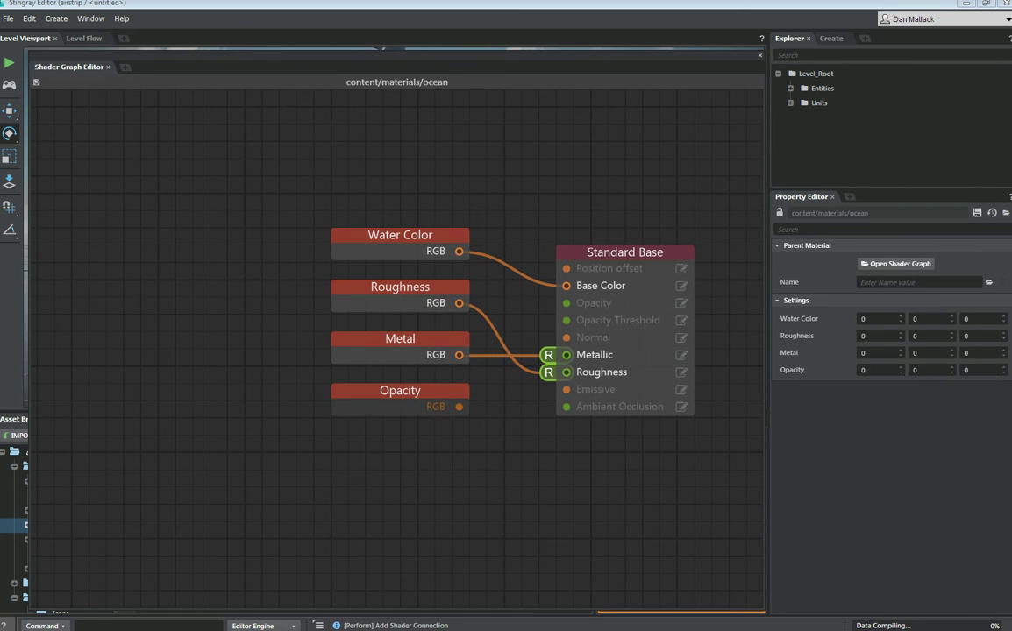
drag(458, 406, 566, 302)
- Set the type of the Roughness, Metal and Opacity variables to Scalar
click(400, 288)
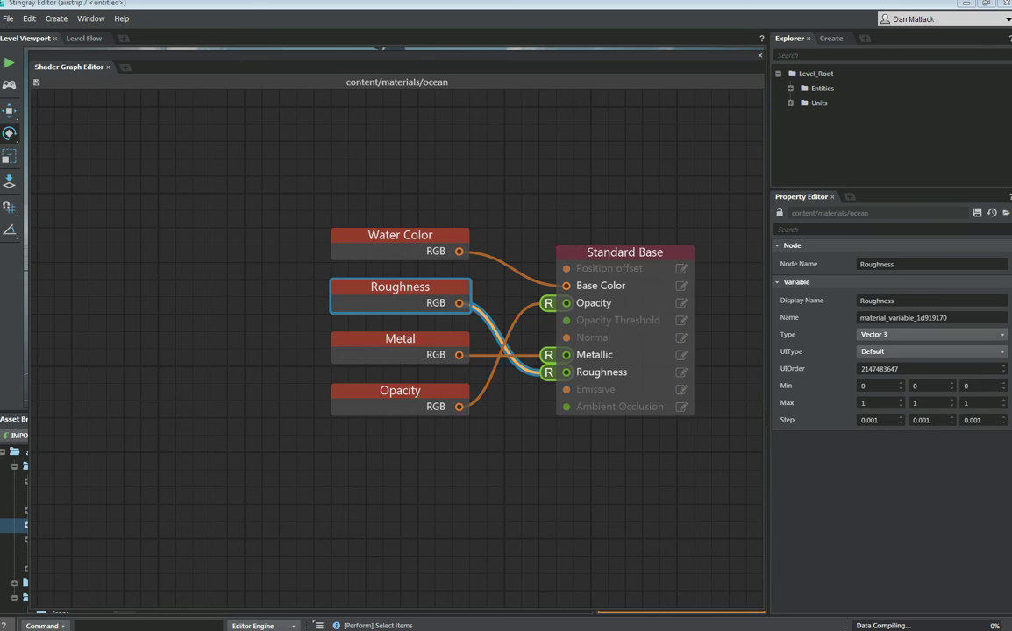
click(929, 334)
click(872, 346)
click(400, 339)
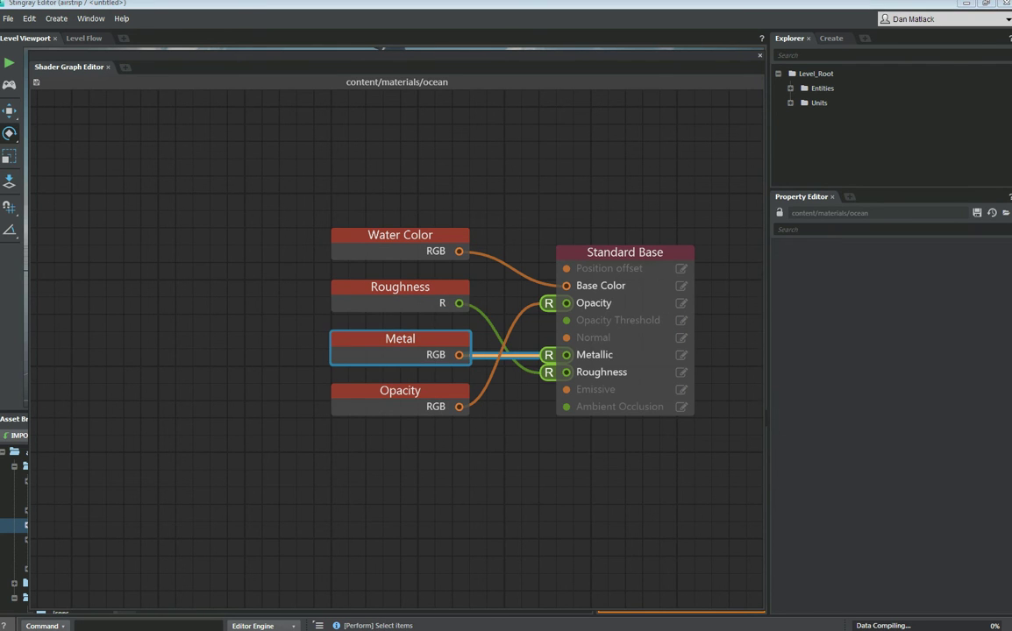
click(929, 334)
click(930, 334)
click(929, 334)
click(872, 345)
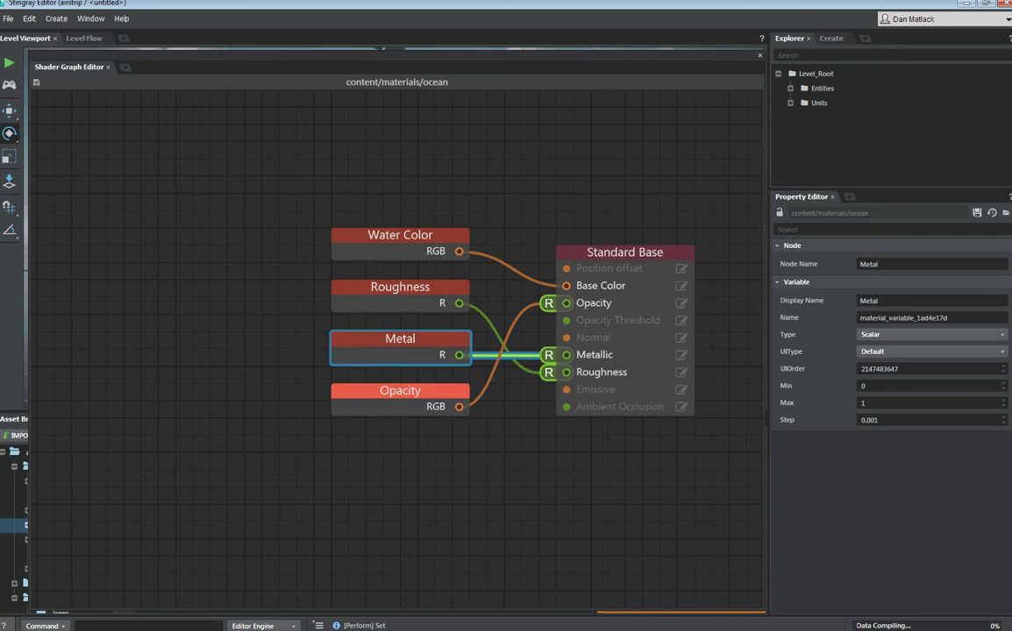
click(400, 391)
click(929, 334)
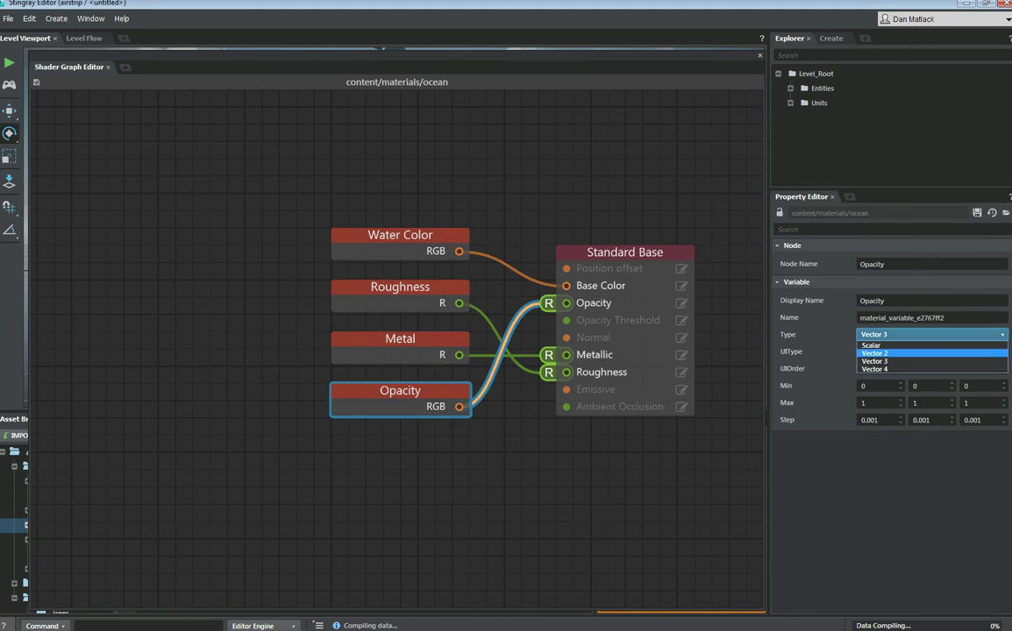
click(872, 344)
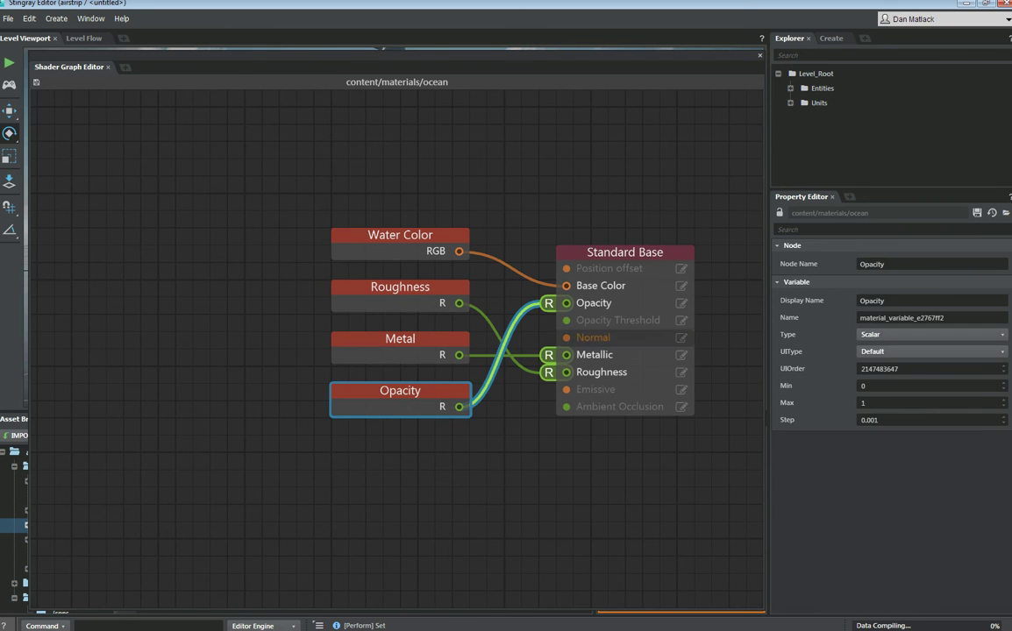
click(526, 473)
- Add a Blend Normals node above Water Color and connect its RGB output to the Standard Base's Normal input
middle_drag(526, 473, 513, 533)
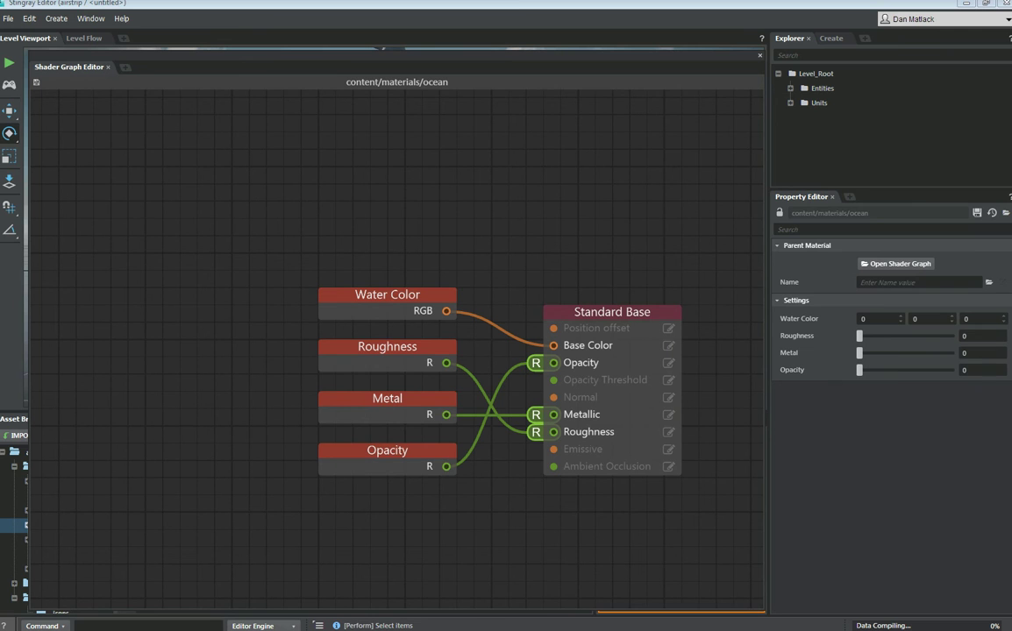
right_click(348, 203)
mouse_move(369, 224)
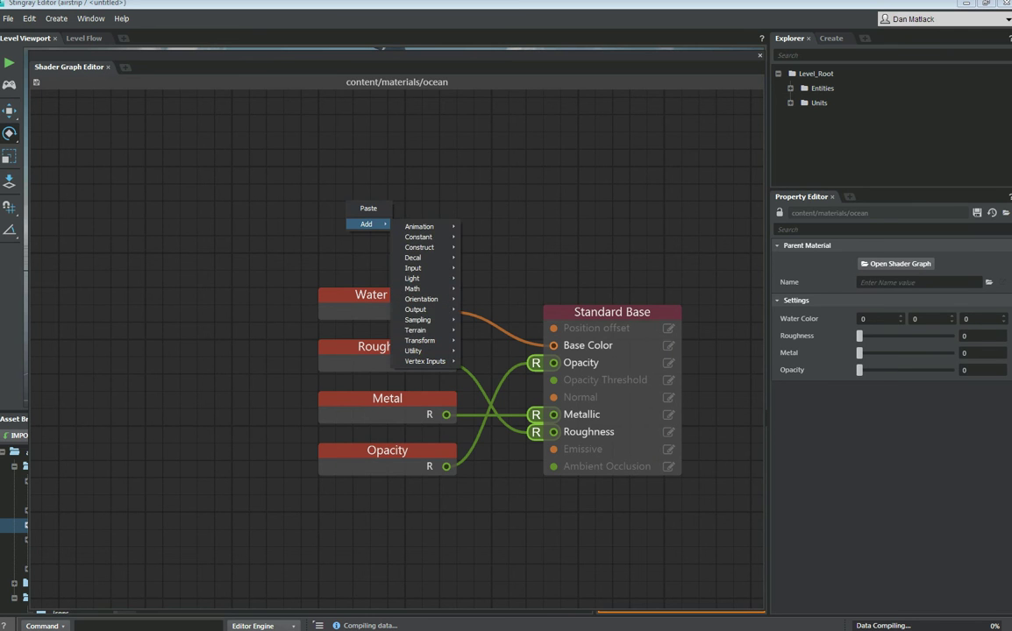
mouse_move(413, 351)
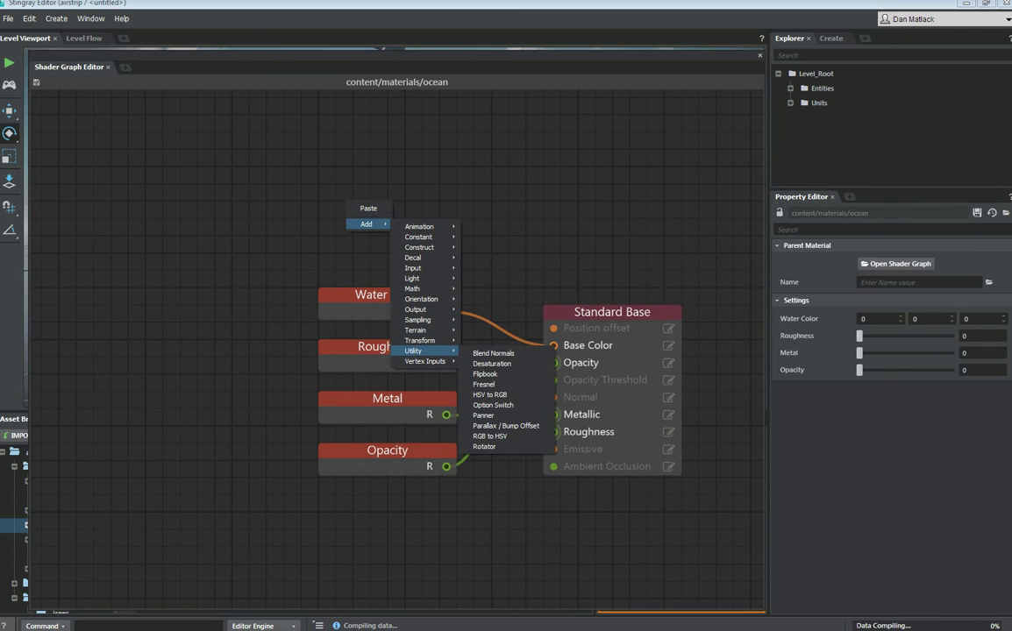
click(493, 353)
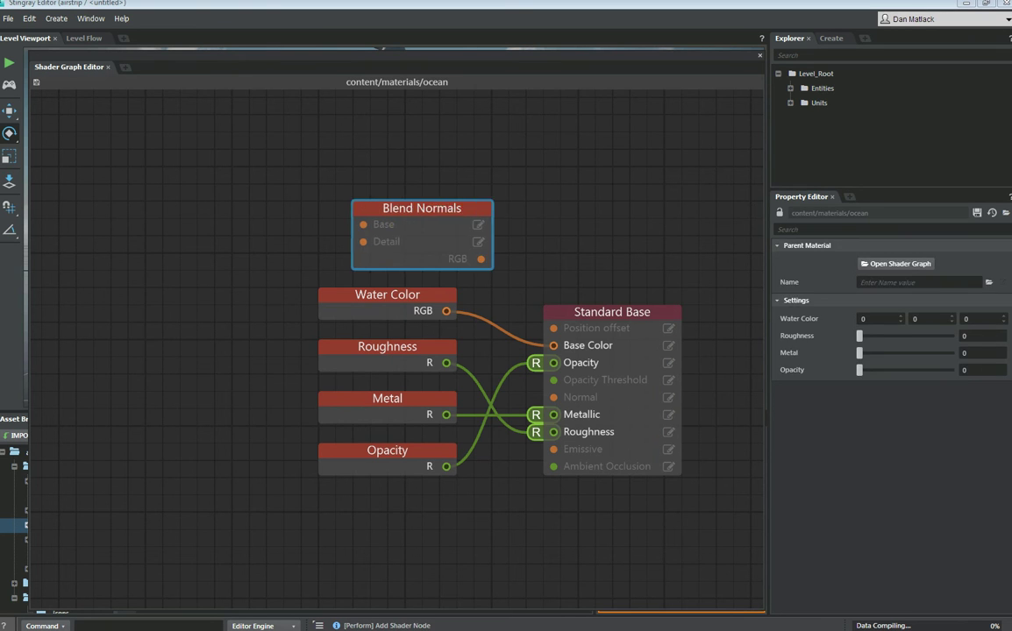
drag(370, 207, 388, 207)
drag(446, 258, 553, 397)
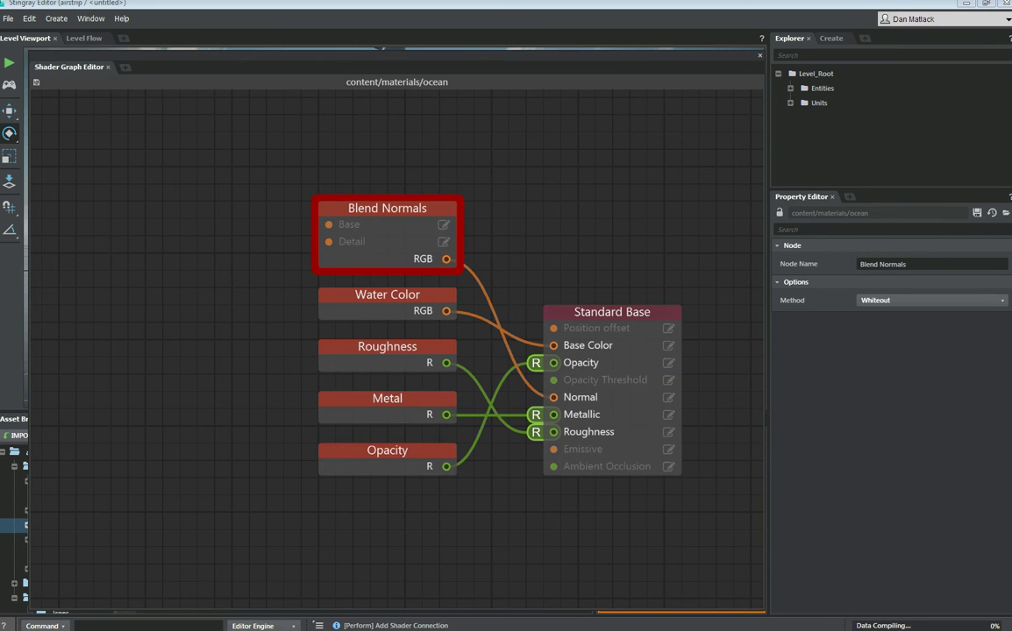
- Add two stacked Sample Texture nodes before Blend Normals, connecting the upper one to Base and the lower one to Detail
middle_drag(272, 210, 387, 294)
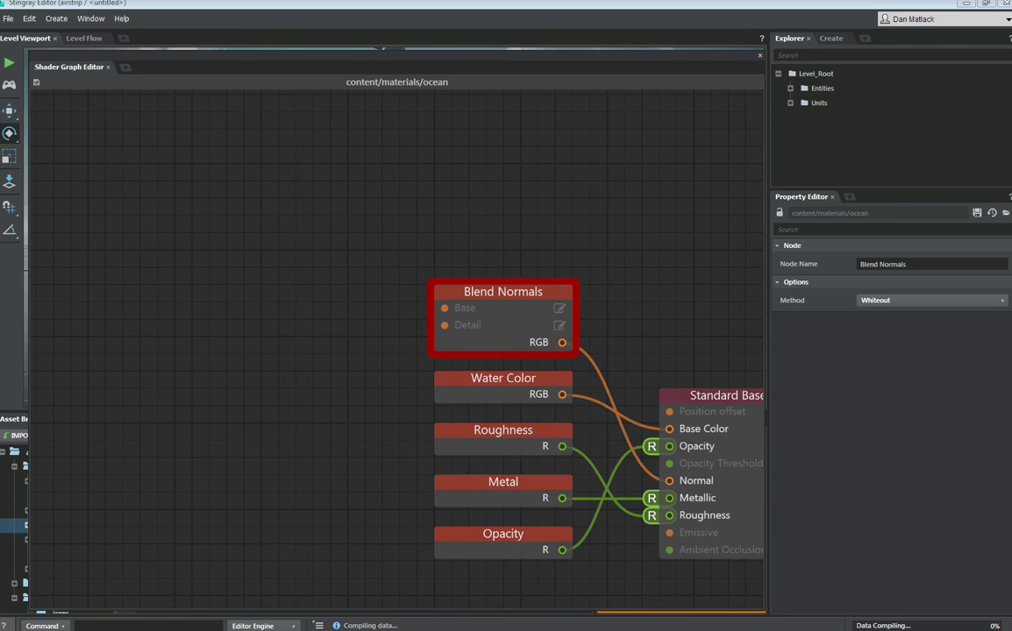
right_click(272, 156)
mouse_move(307, 239)
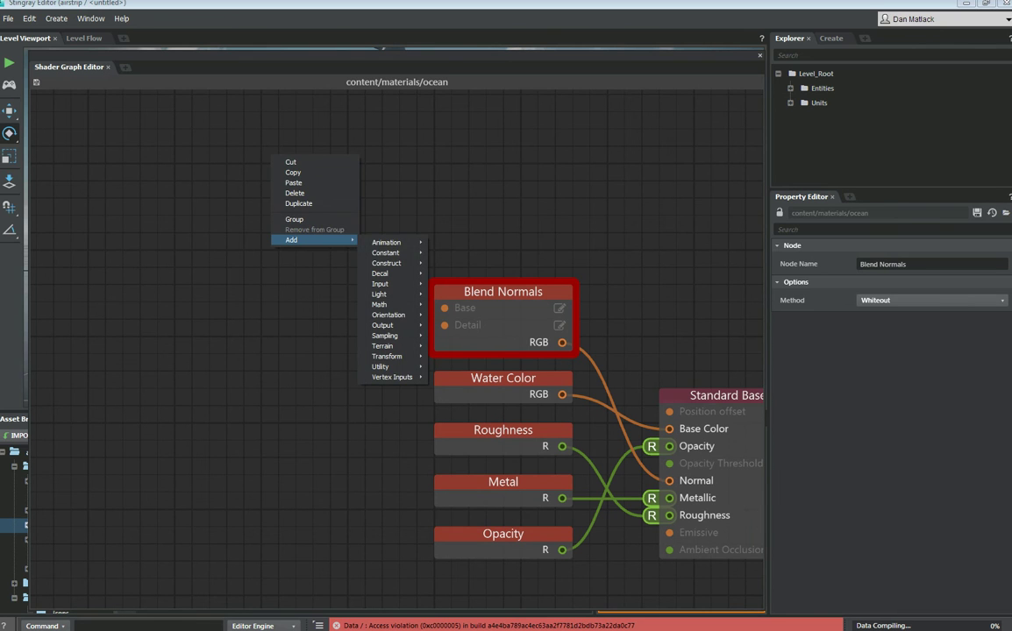
mouse_move(384, 336)
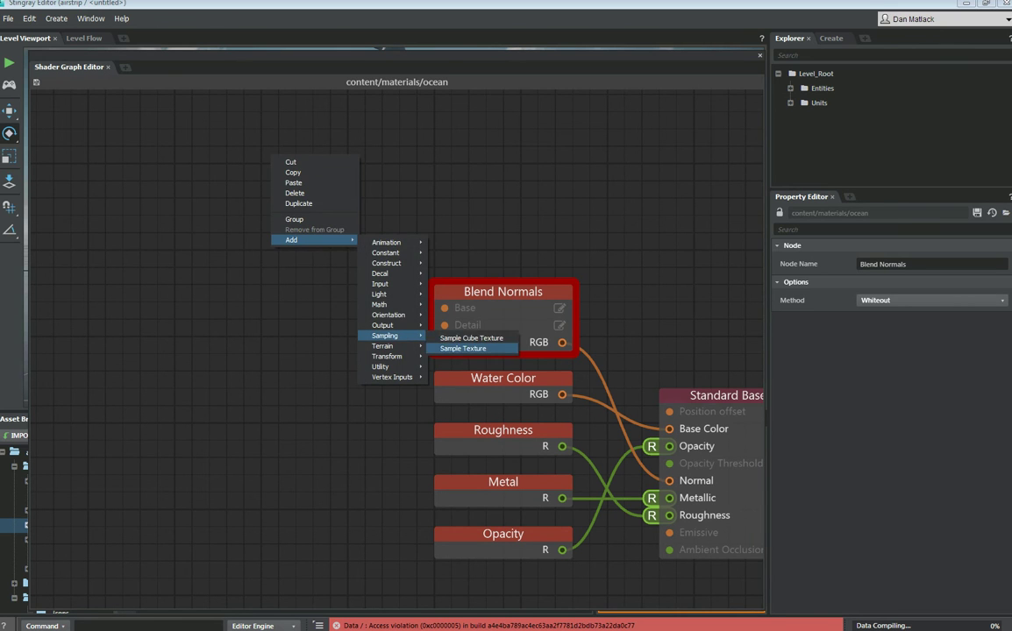
click(463, 348)
drag(345, 169, 313, 343)
key(ctrl+v)
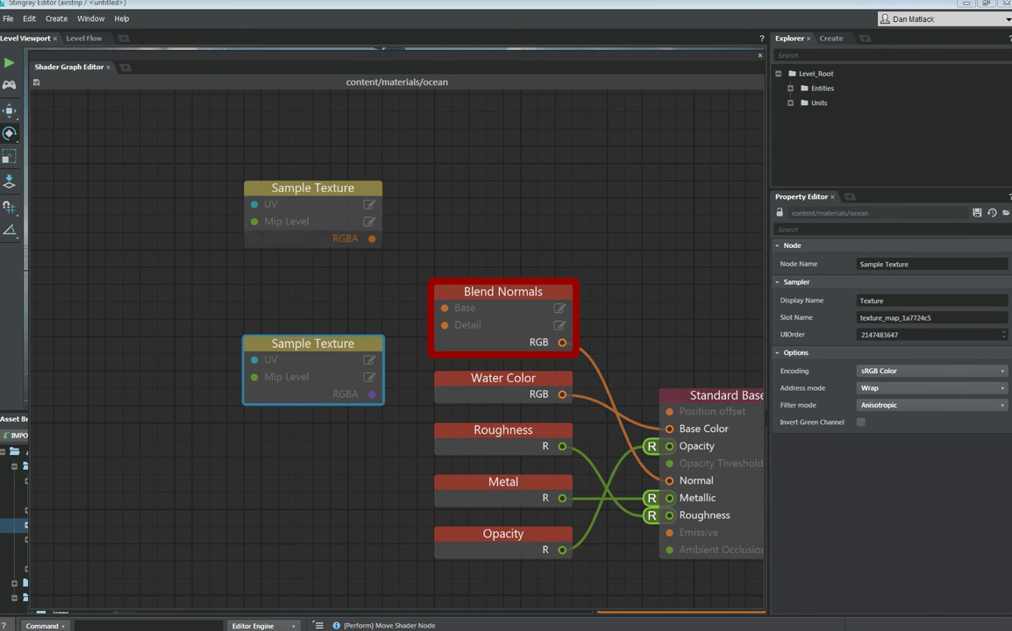
drag(372, 239, 444, 307)
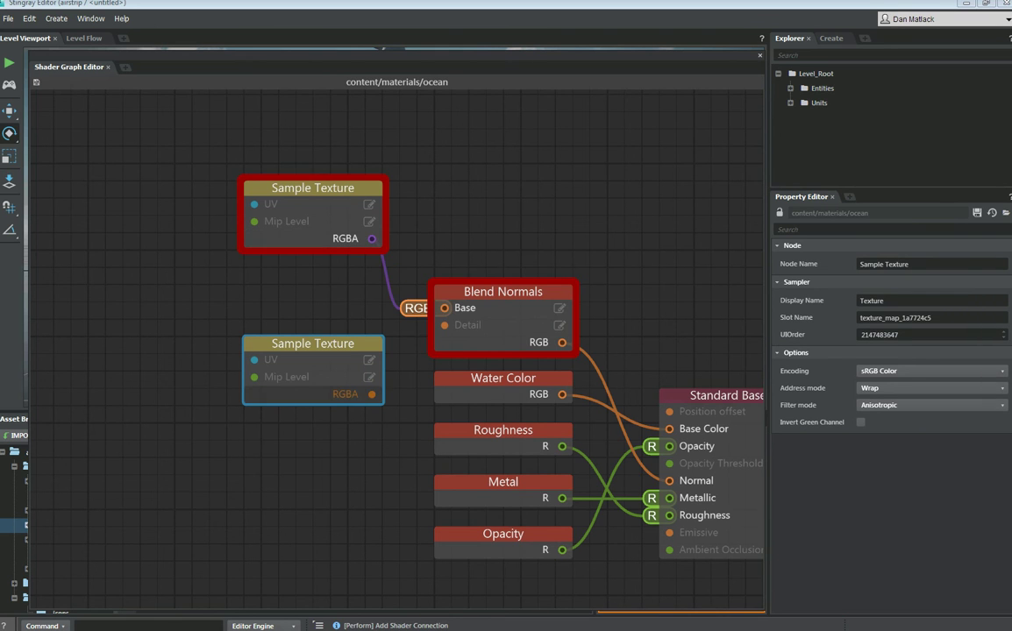
drag(371, 394, 445, 325)
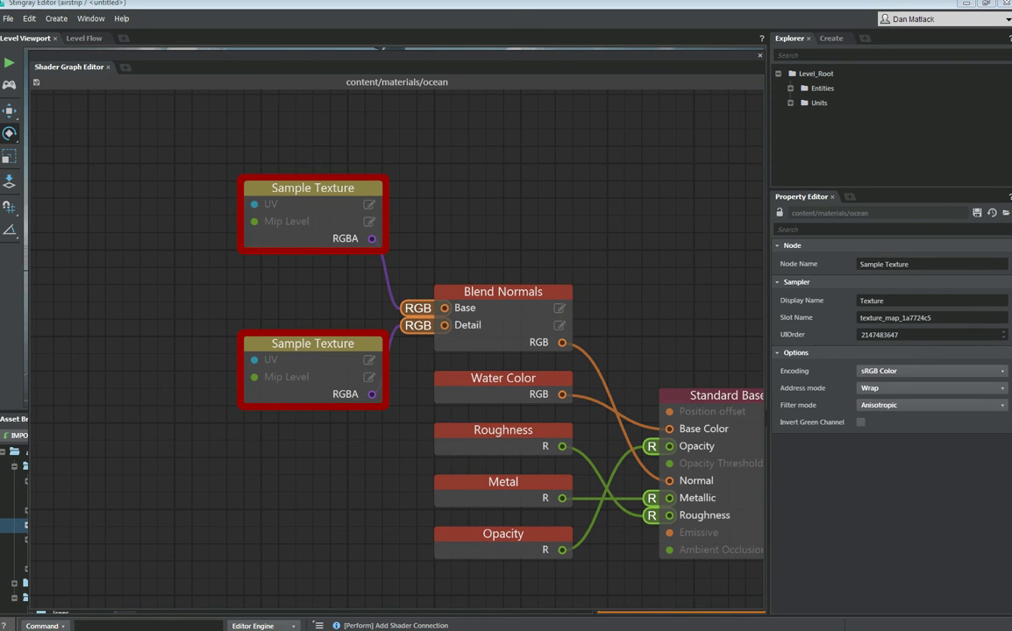
- Set the node name and display name of the upper Sample Texture to Water_Normal2
click(313, 188)
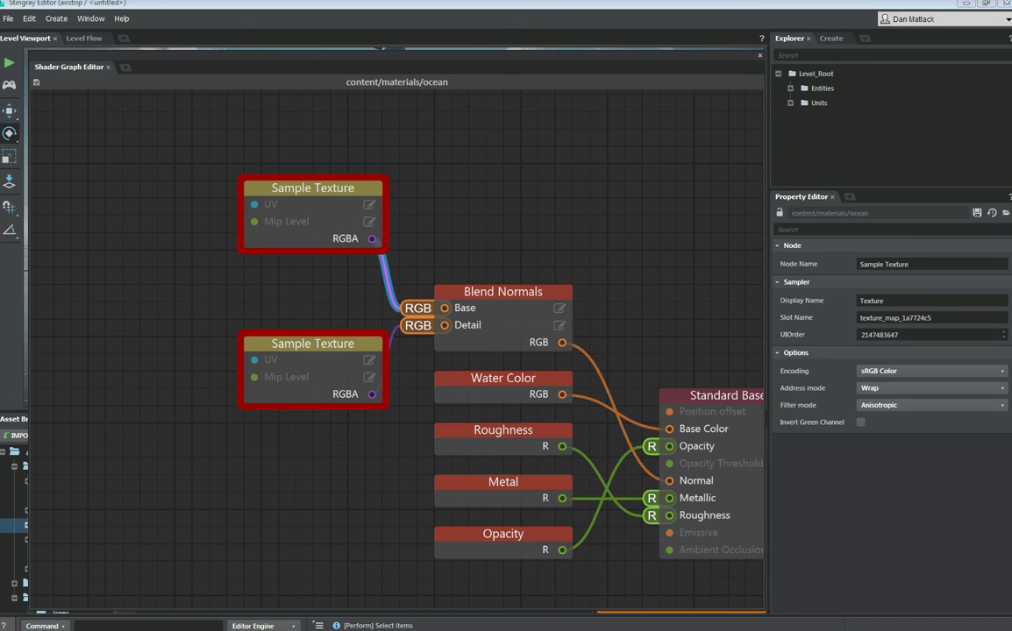
click(931, 263)
text(Water_)
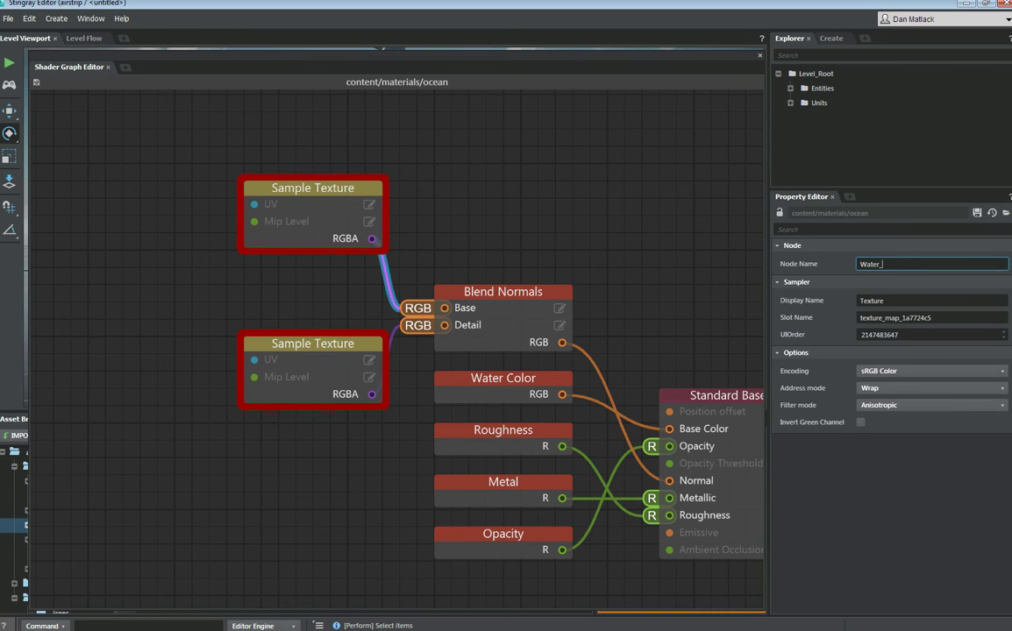
text(Noram)
key(BackSpace)
key(BackSpace)
text(mal2)
key(ctrl+a)
key(ctrl+c)
key(Tab)
key(ctrl+v)
- Set the node name and display name of the lower Sample Texture to Water_Normal1
click(313, 343)
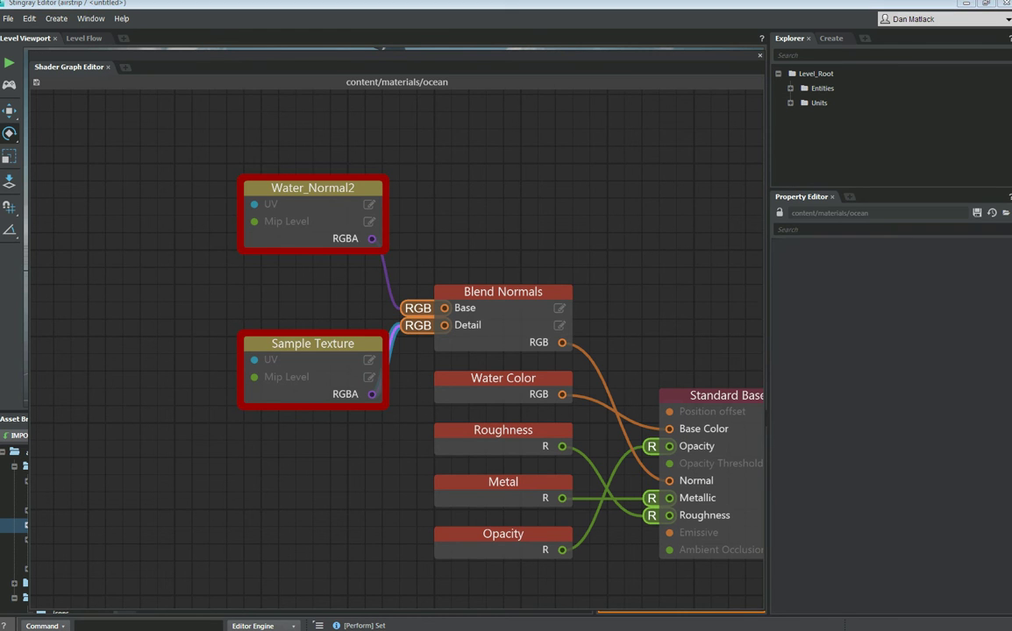
click(927, 264)
key(ctrl+a)
key(ctrl+v)
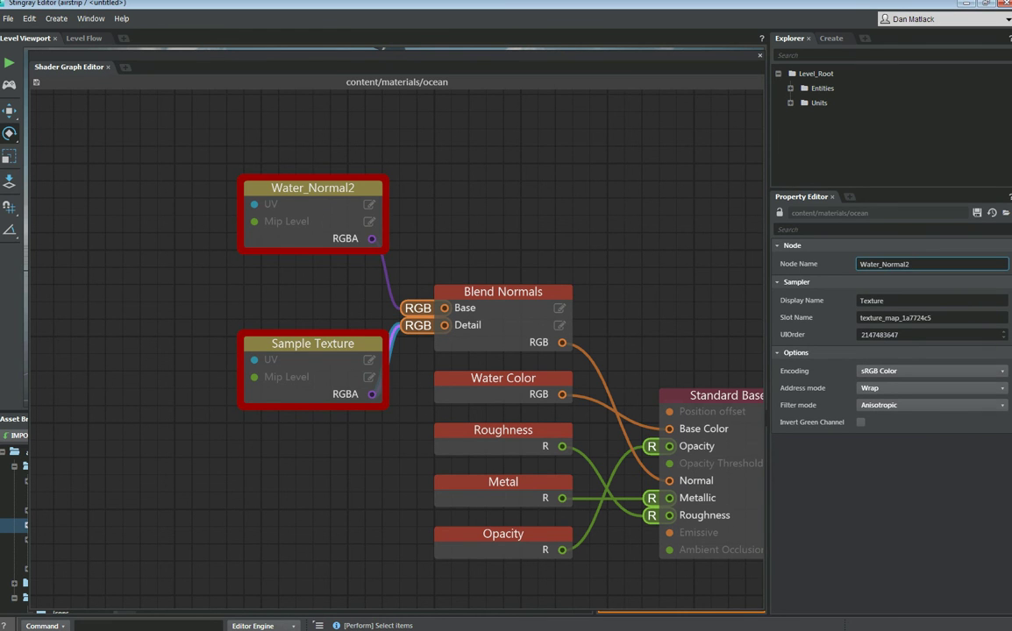
text(1)
key(Tab)
key(ctrl+v)
text(10)
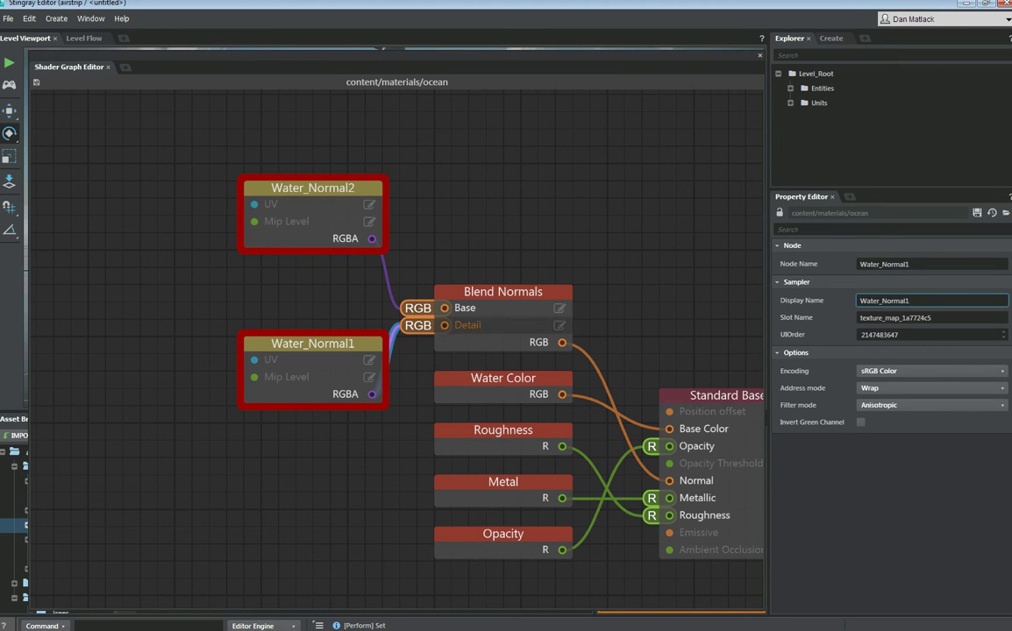
click(193, 333)
- Add two stacked Panner nodes and connect the upper one to Water_Normal2's UV input and the lower one to Water_Normal1's UV input
middle_drag(193, 333, 326, 372)
scroll(397, 346, down, 3)
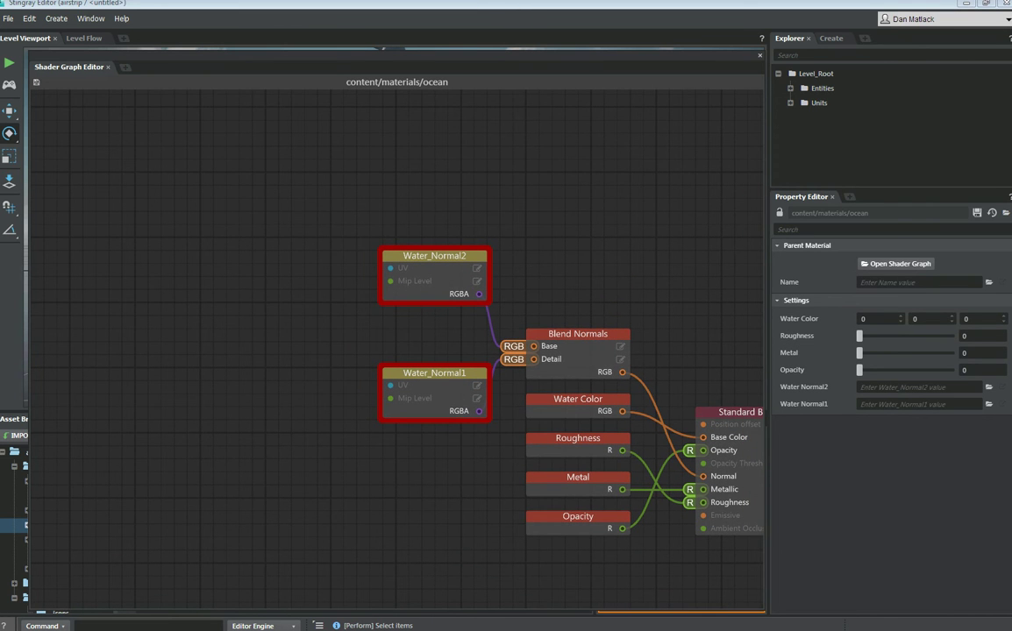
right_click(229, 191)
mouse_move(254, 213)
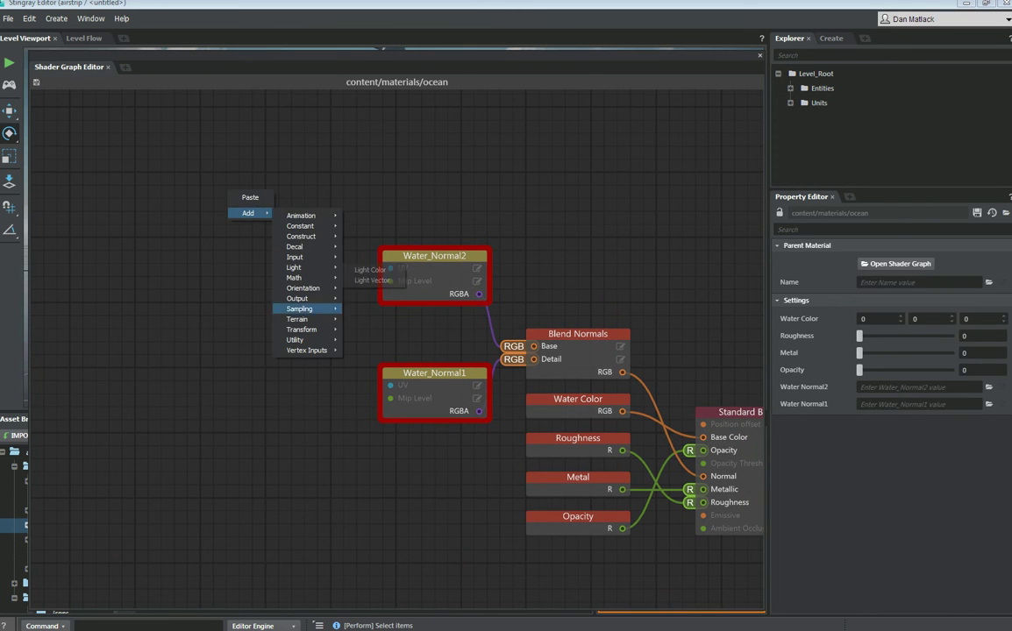
mouse_move(298, 340)
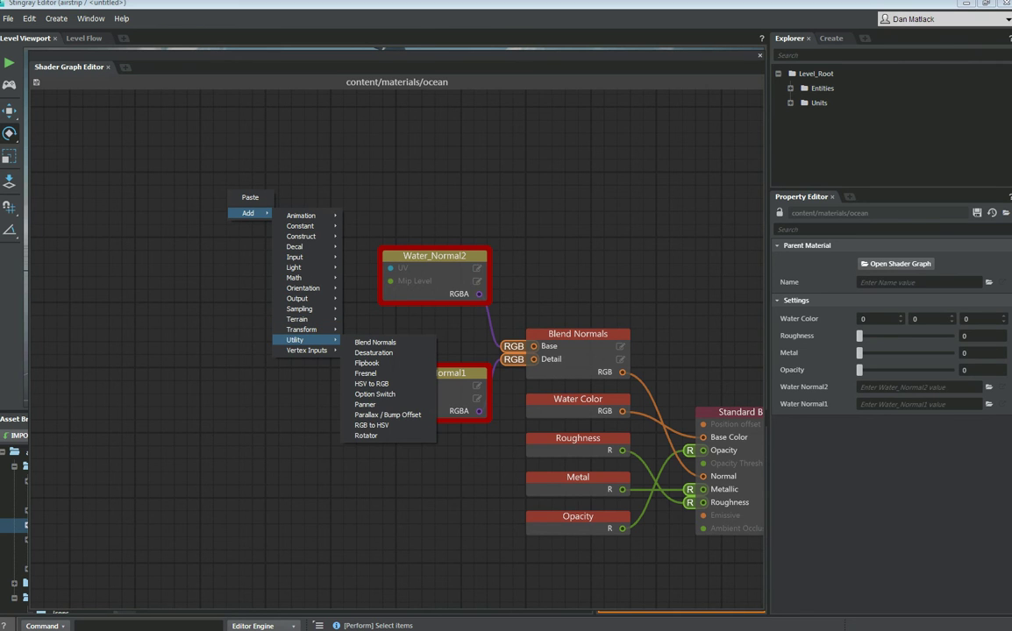
click(364, 404)
drag(263, 192, 251, 164)
key(ctrl+v)
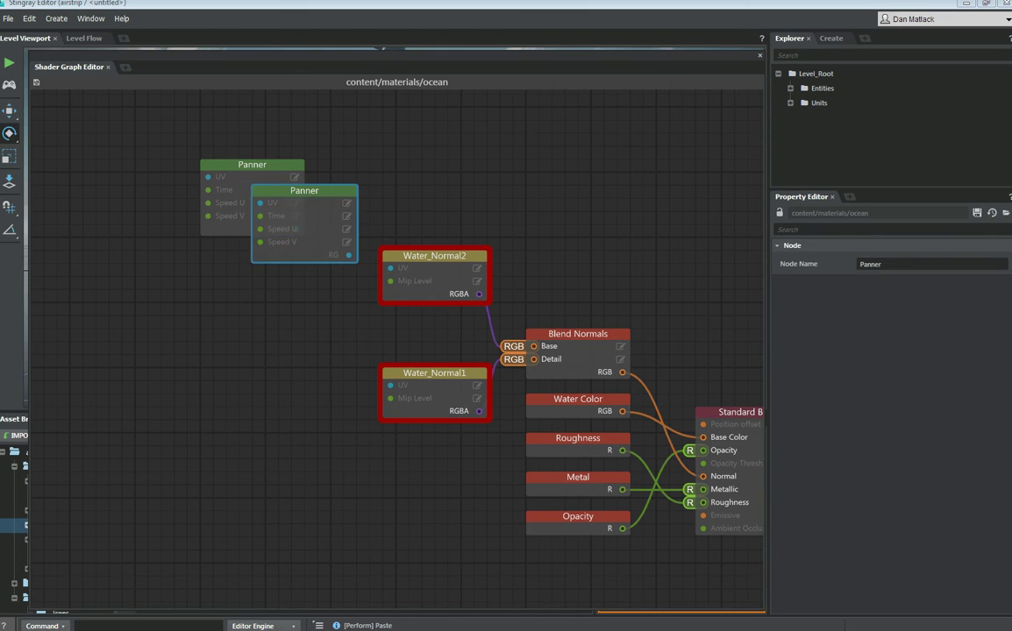
drag(302, 192, 252, 412)
drag(296, 229, 391, 267)
drag(296, 476, 390, 385)
- Add a Multiply node, connect its output to the upper Panner's UV input, and connect Texcoord0 to its A input
click(252, 165)
middle_drag(351, 166, 520, 225)
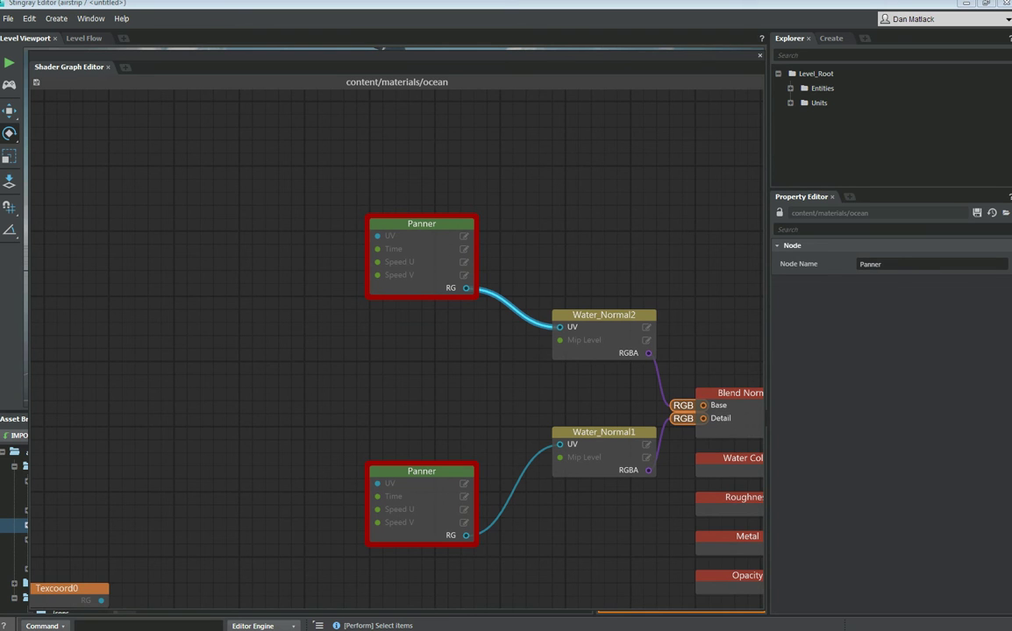
right_click(237, 158)
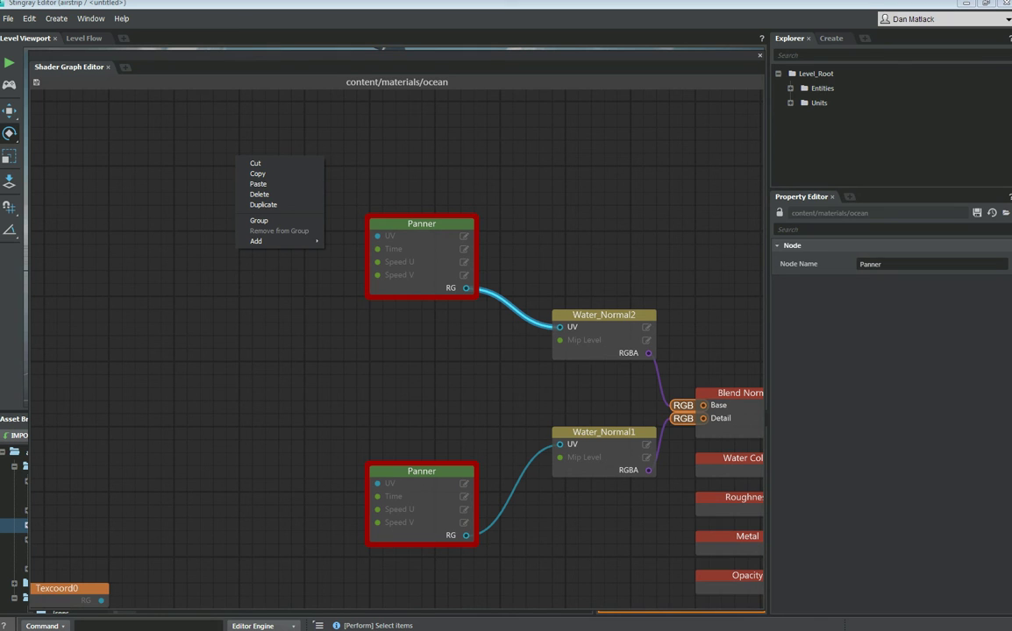
mouse_move(263, 241)
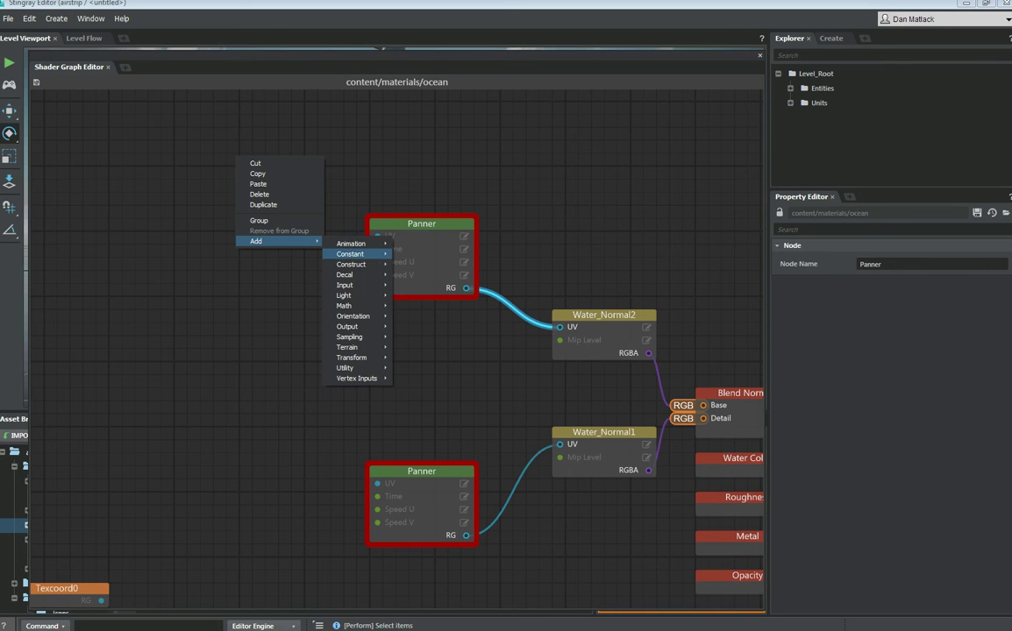
mouse_move(351, 285)
mouse_move(345, 305)
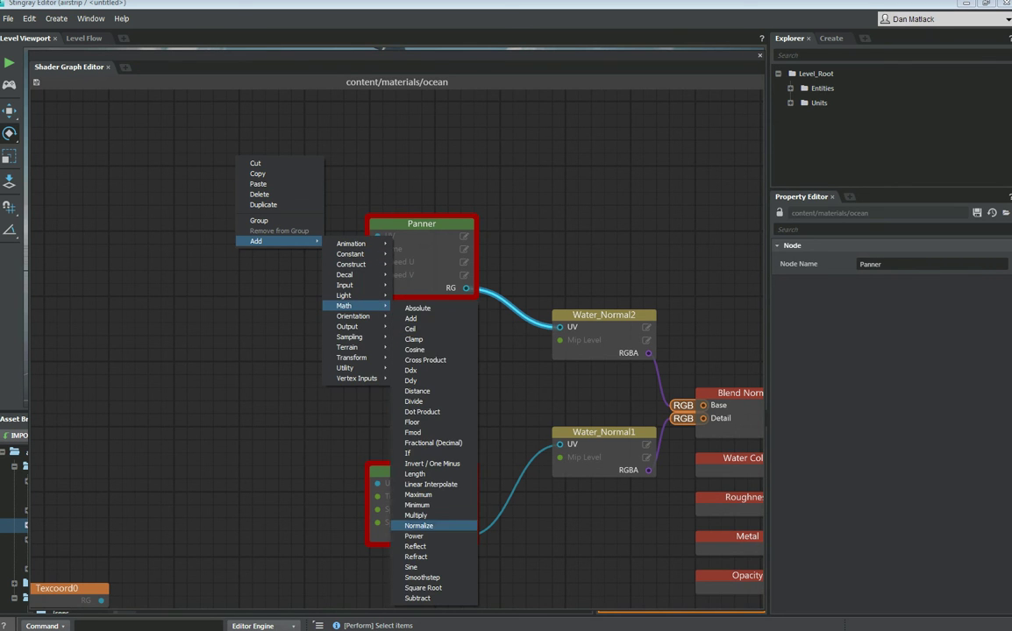
click(386, 464)
drag(291, 158, 212, 172)
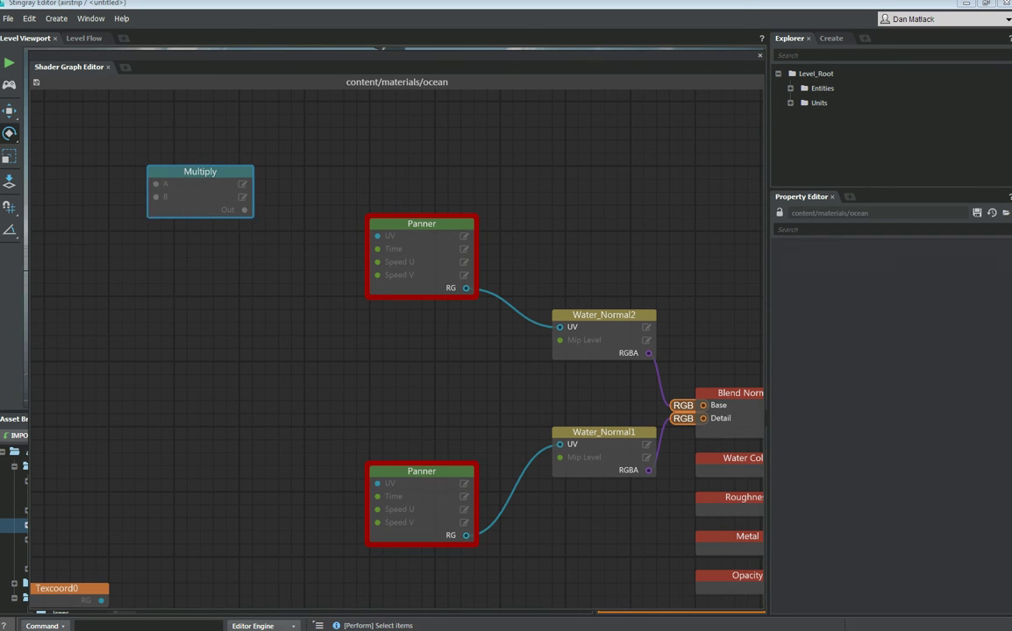
drag(257, 210, 377, 236)
drag(213, 172, 266, 172)
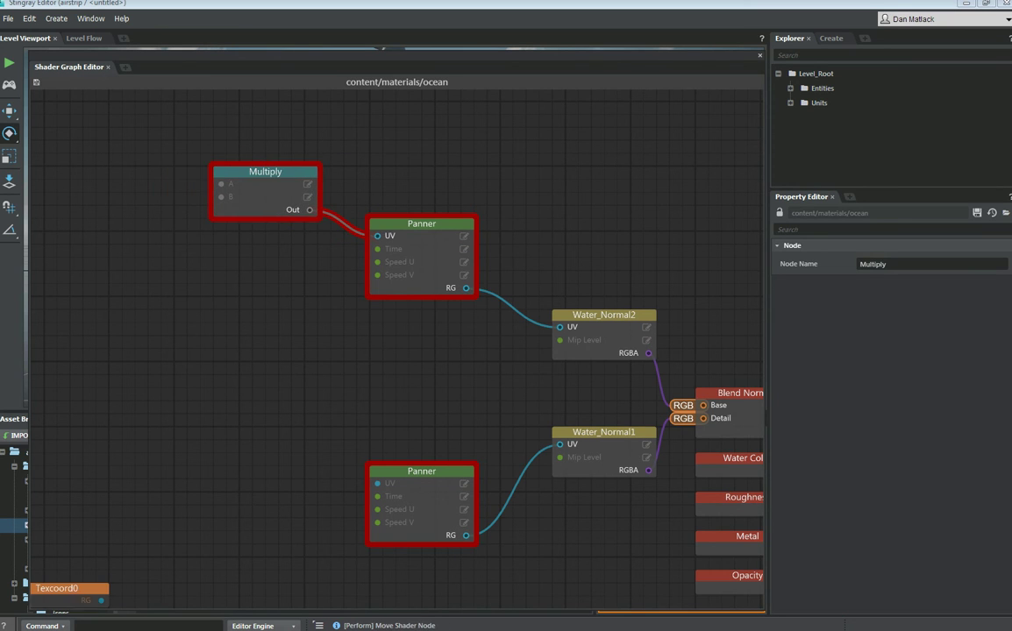
drag(61, 589, 221, 184)
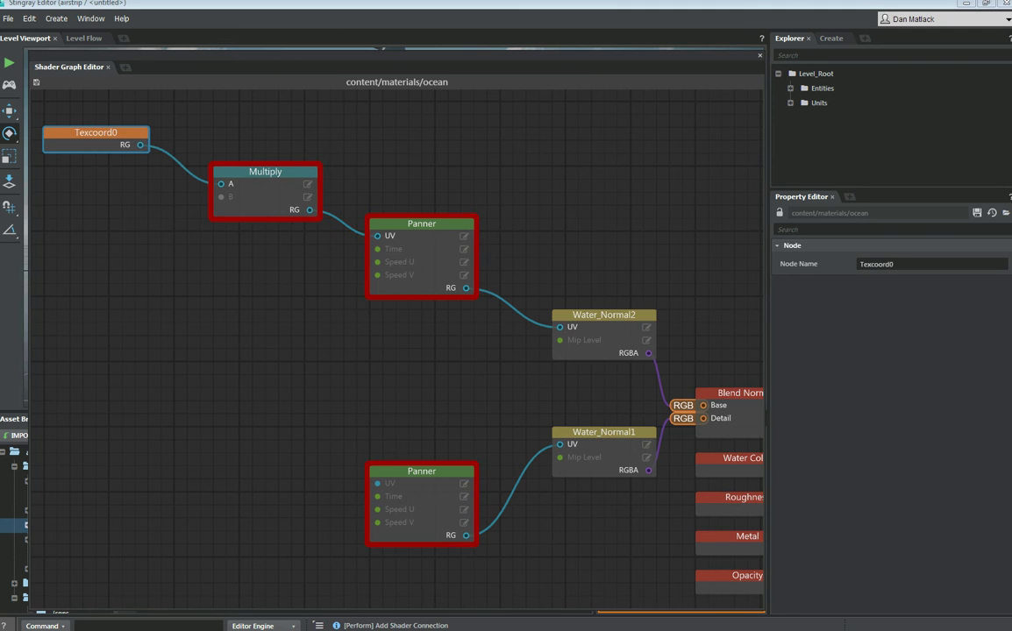
- Duplicate the Metal variable node, place the copy below Texcoord0 and connect it to the Multiply node's B input
middle_drag(296, 344, 282, 286)
scroll(399, 343, down, 1)
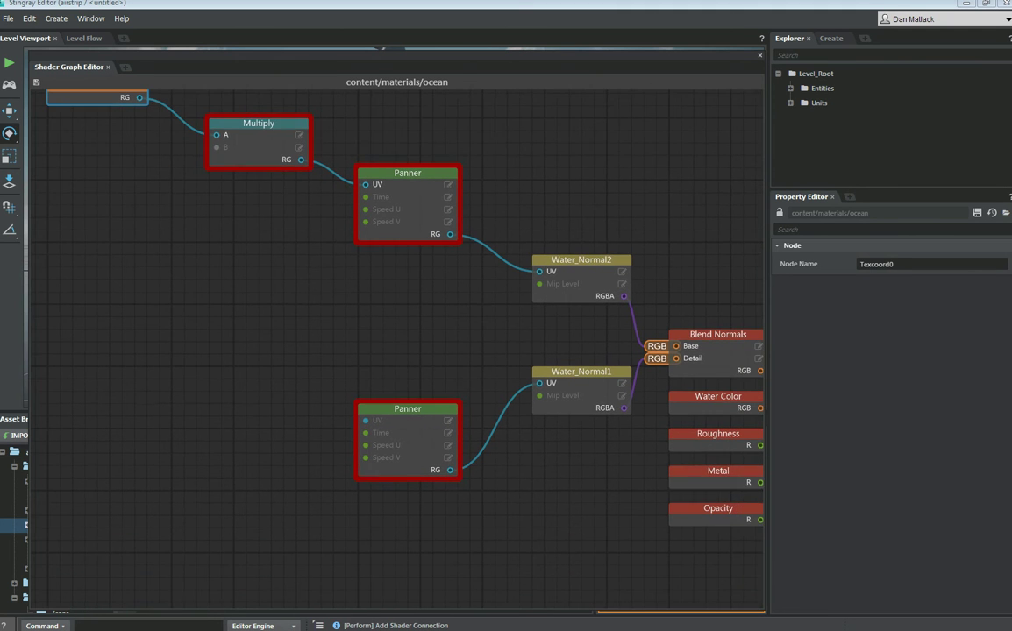
click(718, 473)
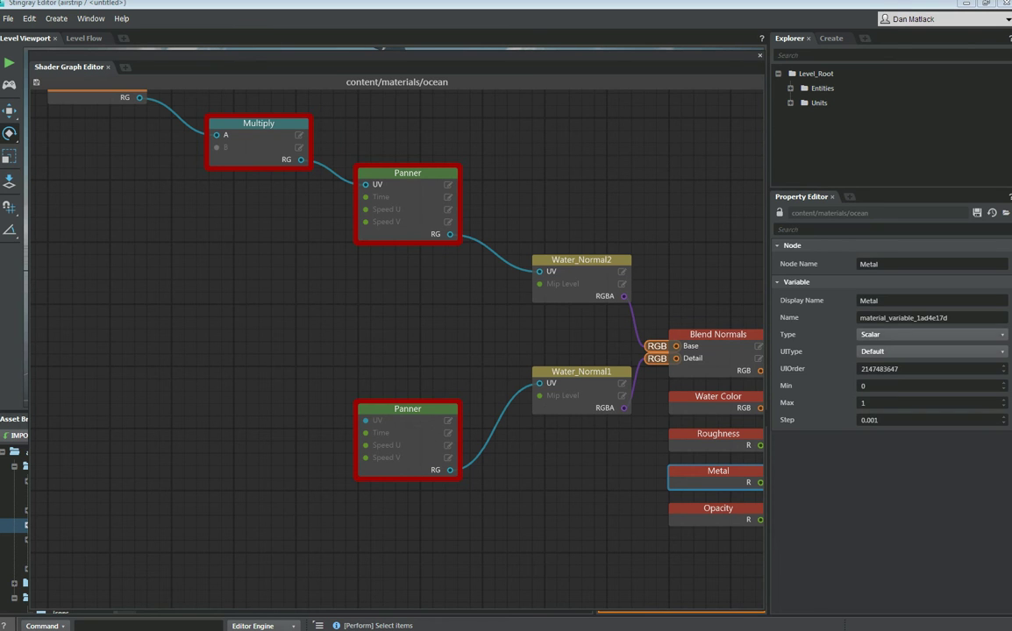
key(ctrl+c)
key(ctrl+v)
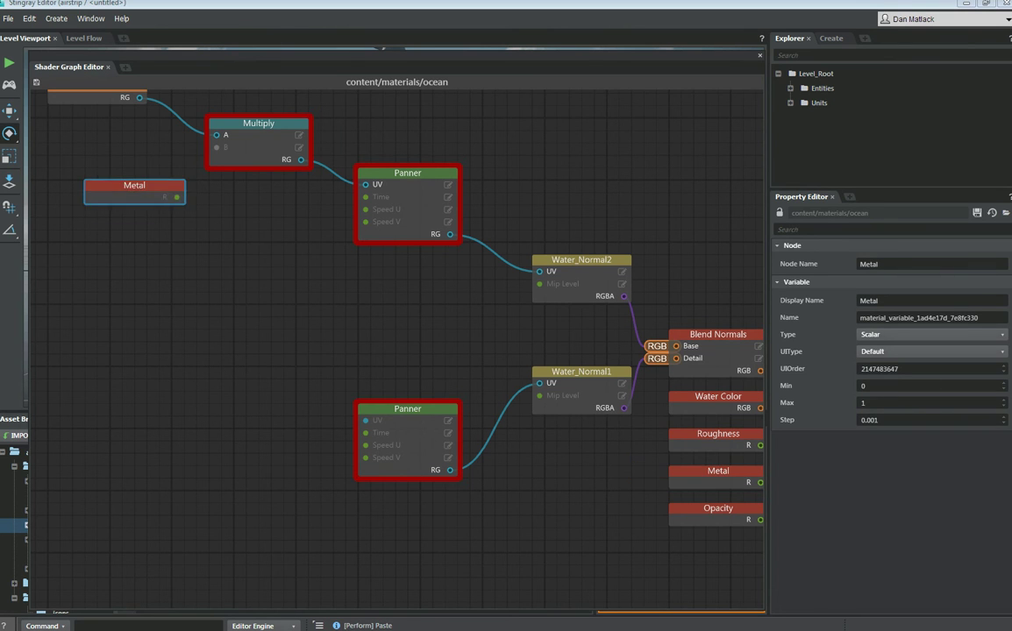
drag(135, 186, 109, 162)
middle_drag(109, 161, 121, 234)
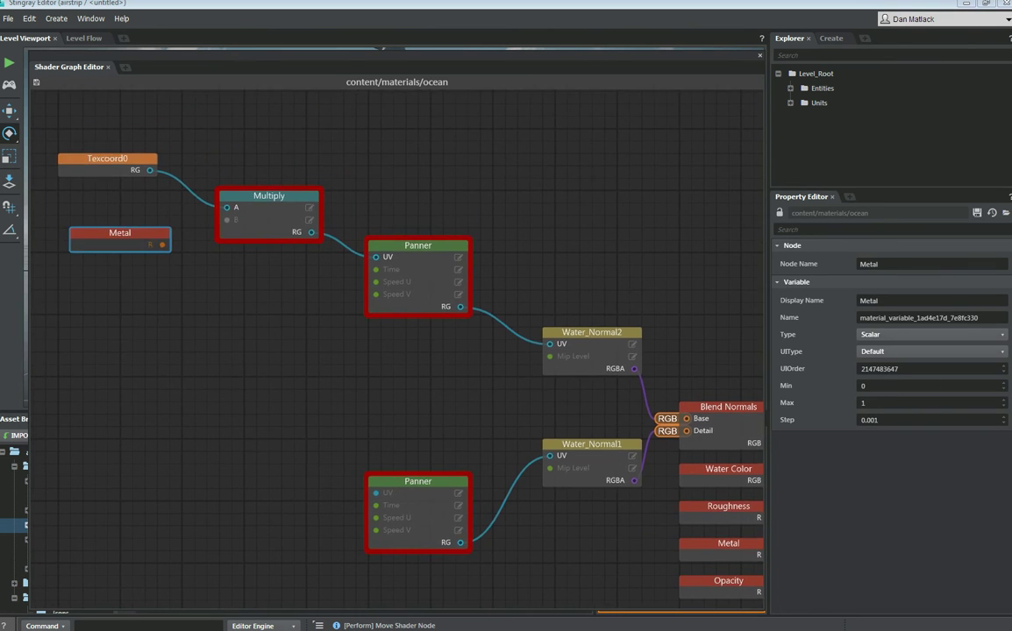
drag(162, 244, 228, 220)
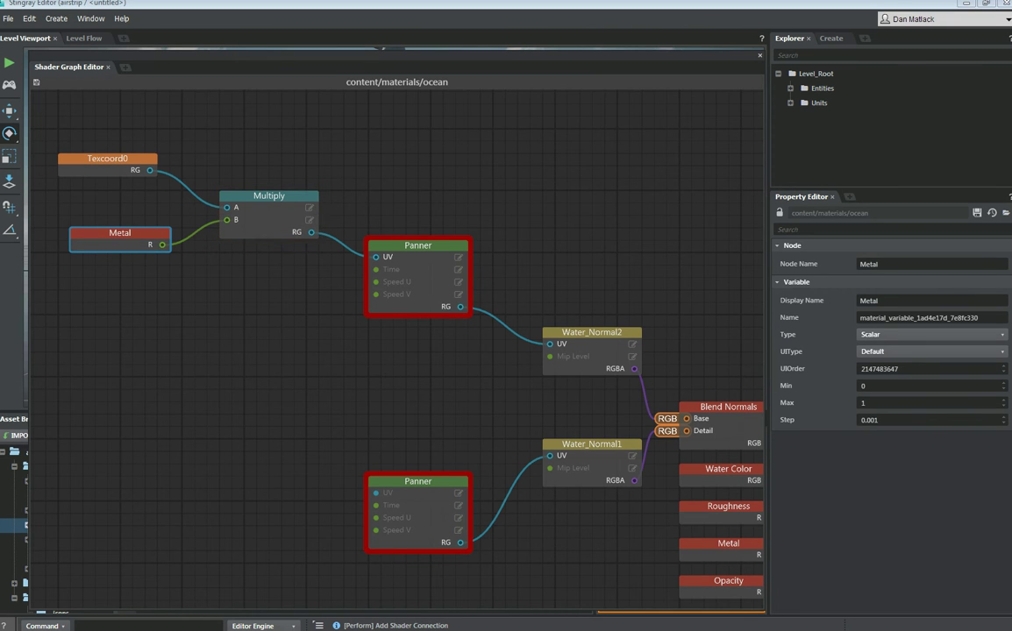
drag(121, 234, 109, 234)
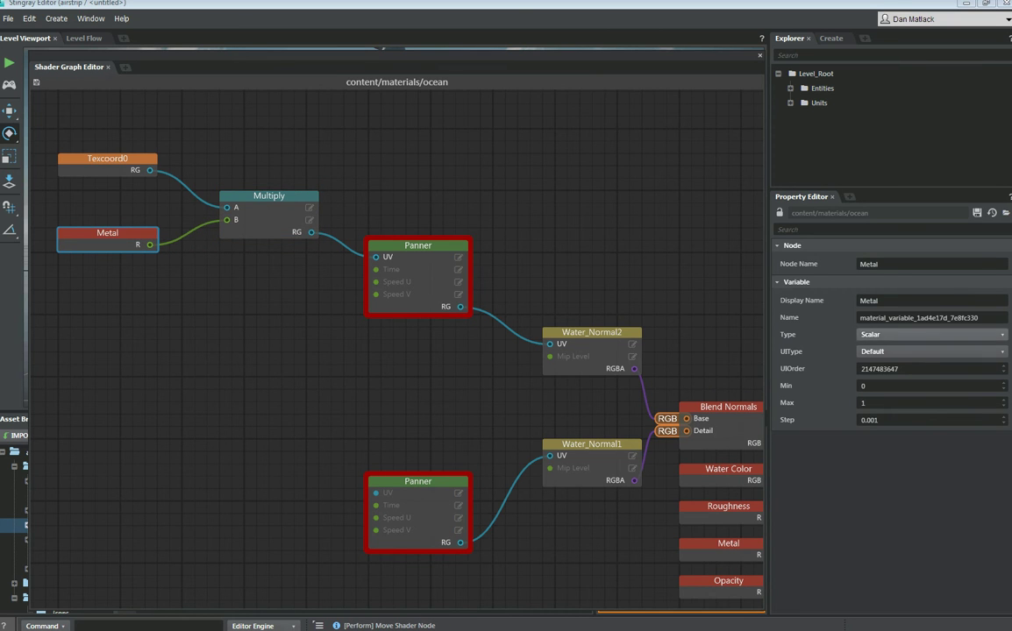
- Change the copied Metal variable's type to Vector 2 and set its node name and display name to UV Tile 2
click(930, 334)
click(894, 353)
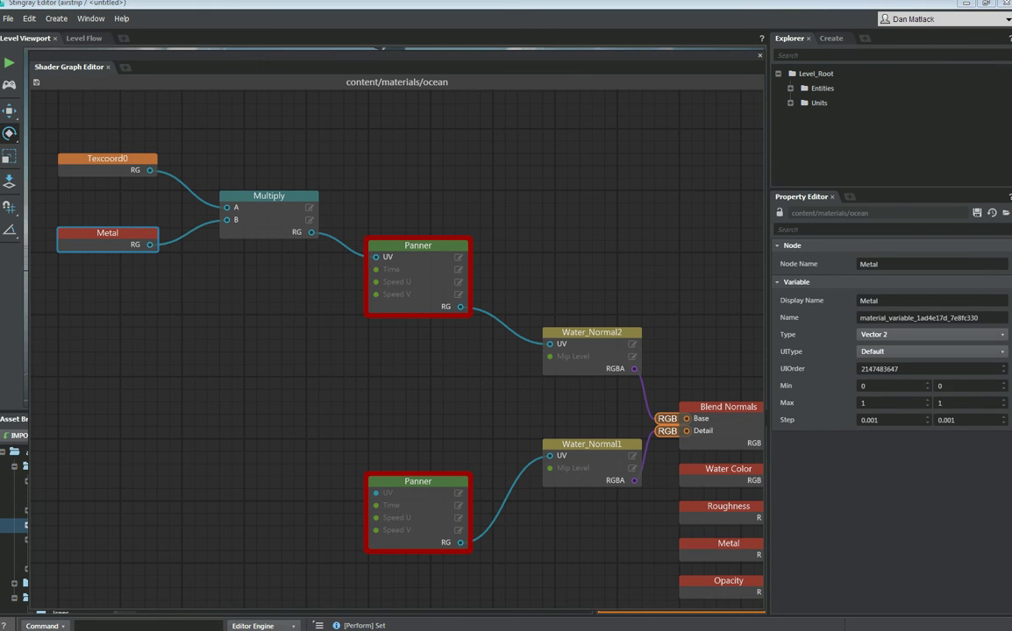
double_click(877, 264)
text(uV Tile)
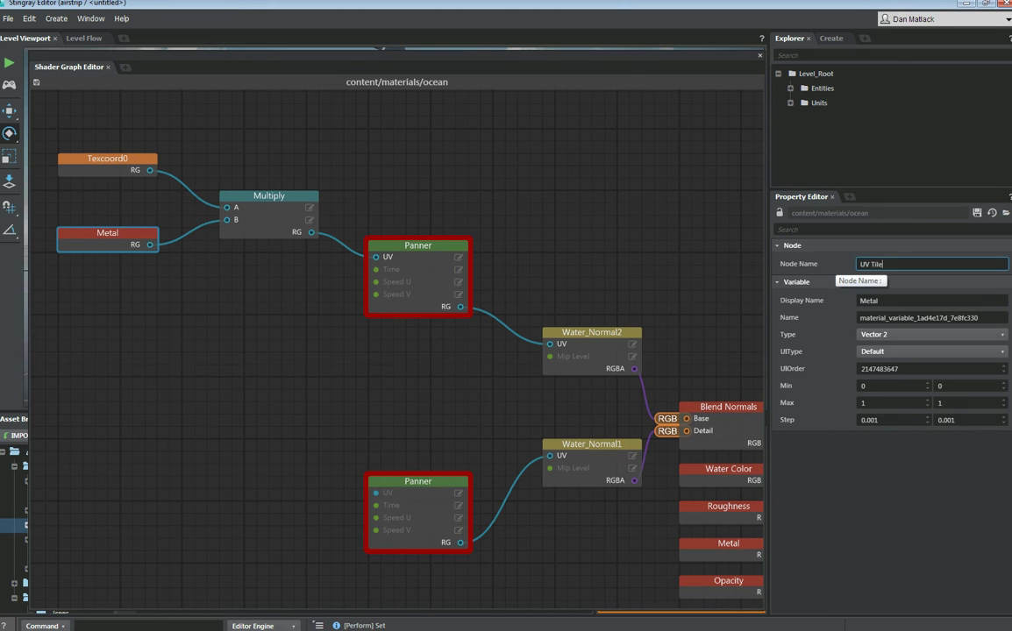
text( 2)
key(Return)
key(Tab)
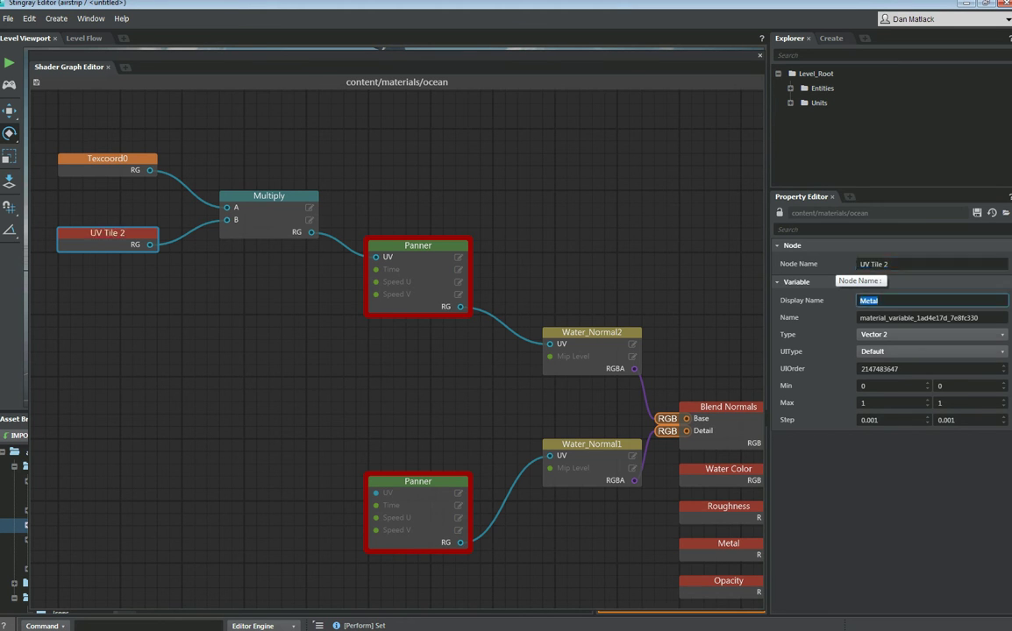
key(ctrl+v)
click(290, 377)
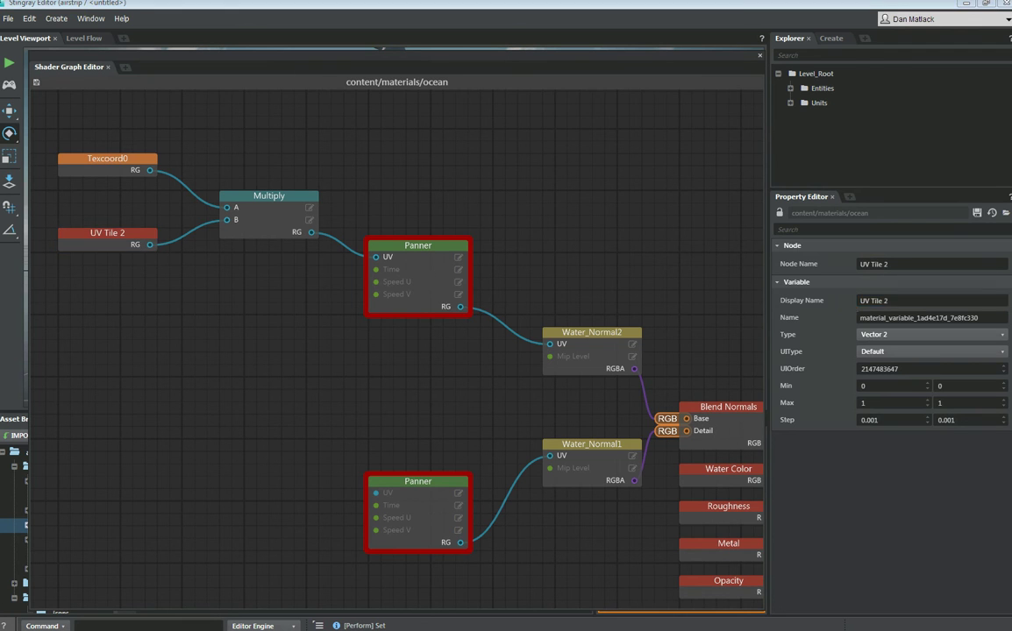
- Add a Time input node below Multiply and connect it to the upper Panner's Time input
middle_drag(290, 377, 283, 361)
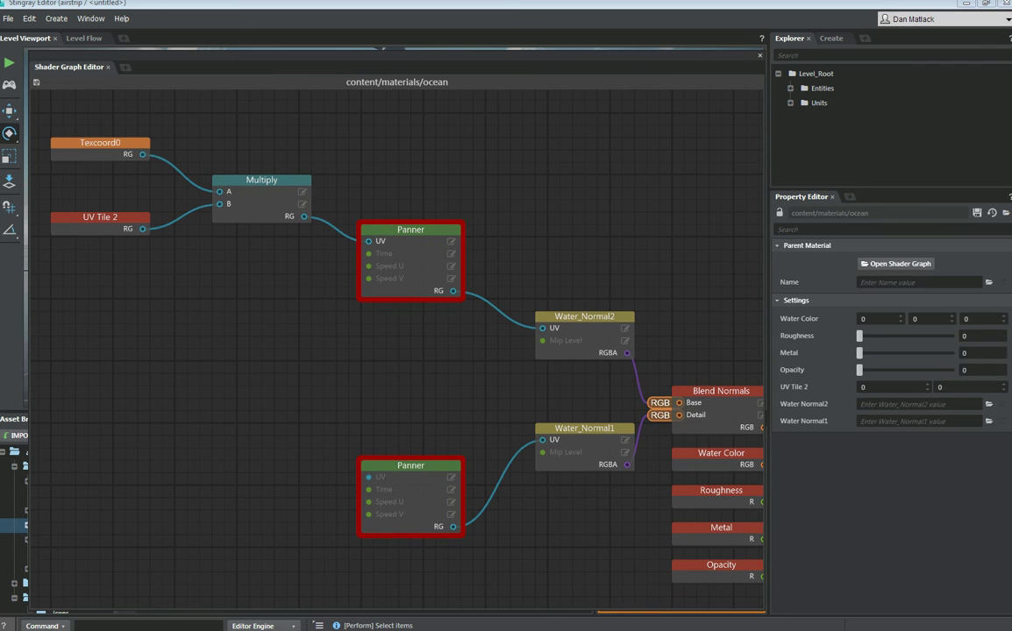
right_click(201, 275)
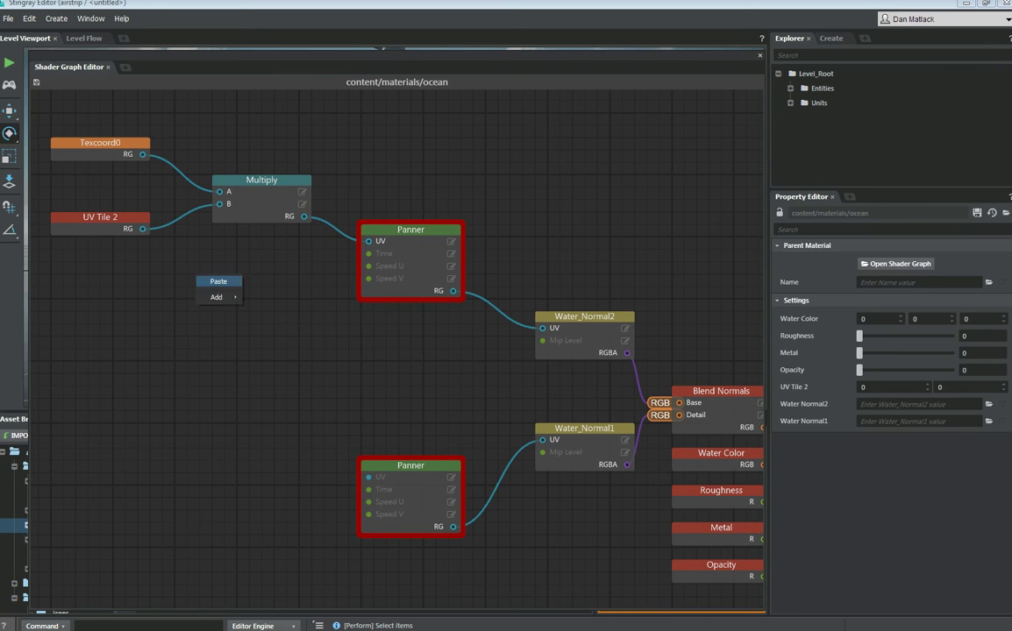
mouse_move(217, 296)
mouse_move(263, 361)
mouse_move(263, 341)
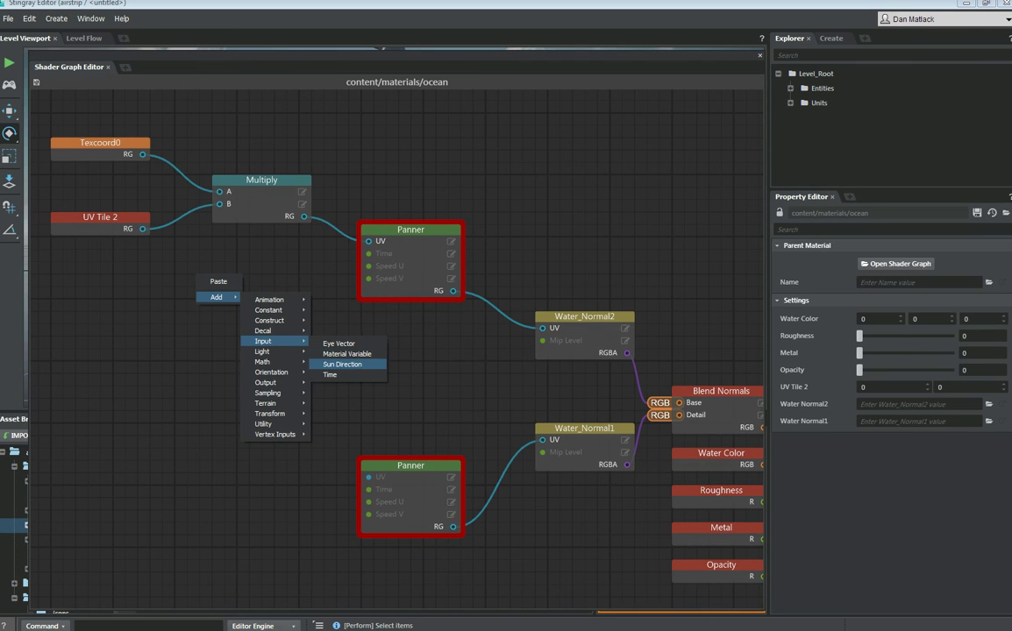
click(330, 374)
drag(292, 291, 369, 253)
drag(249, 279, 262, 255)
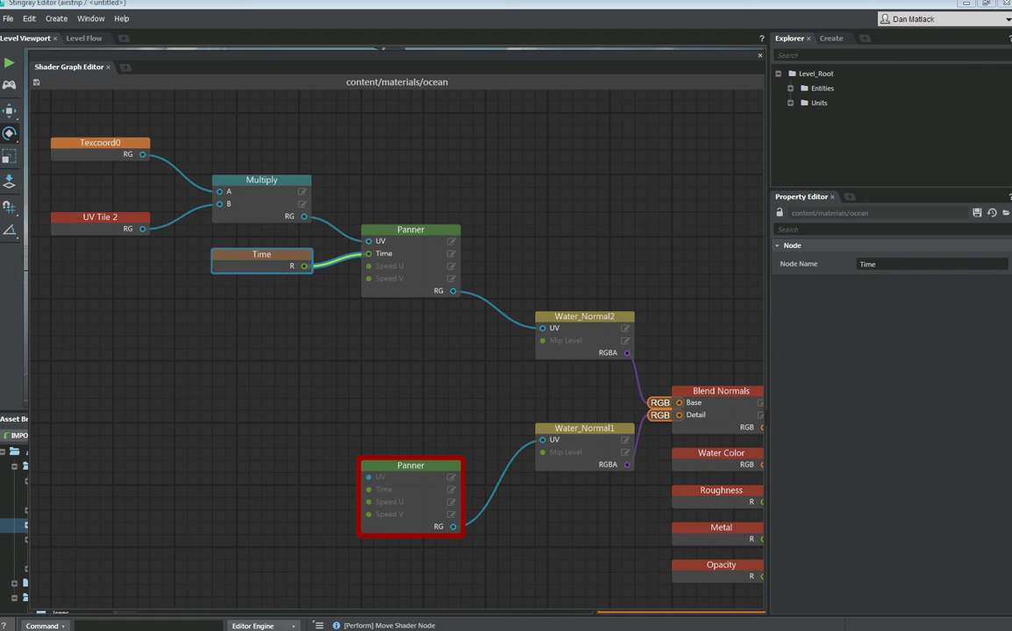
- Place two copies of the Roughness variable below Time and connect them to the upper Panner's Speed U and Speed V inputs
click(719, 491)
drag(732, 492, 262, 354)
key(ctrl+v)
drag(304, 316, 368, 266)
drag(303, 365, 369, 278)
- Set the node name and display name of the Roughness copy feeding Speed U to Speed_U2
click(265, 304)
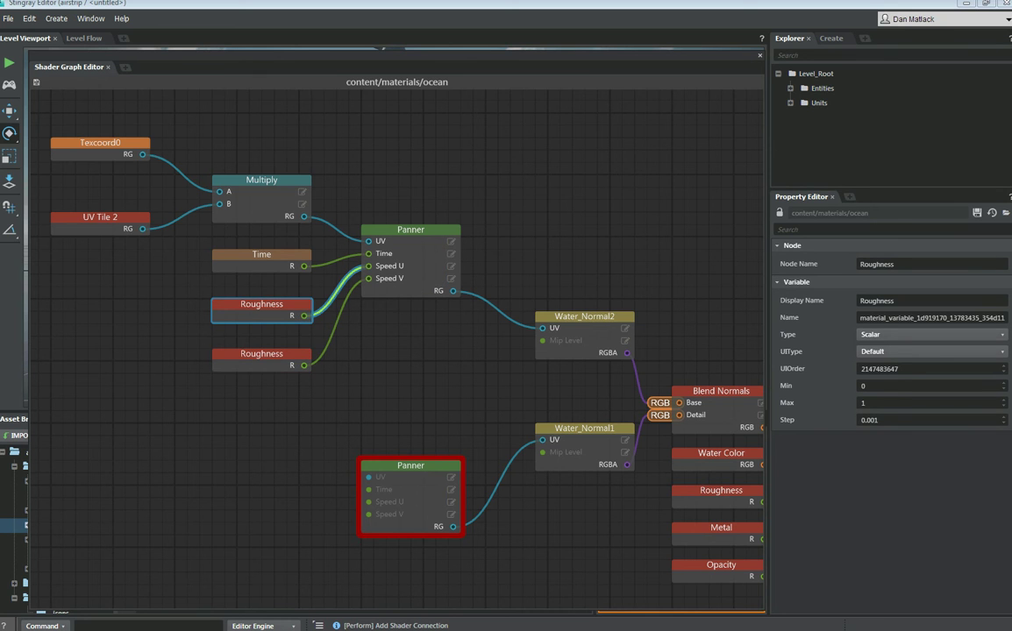
click(876, 264)
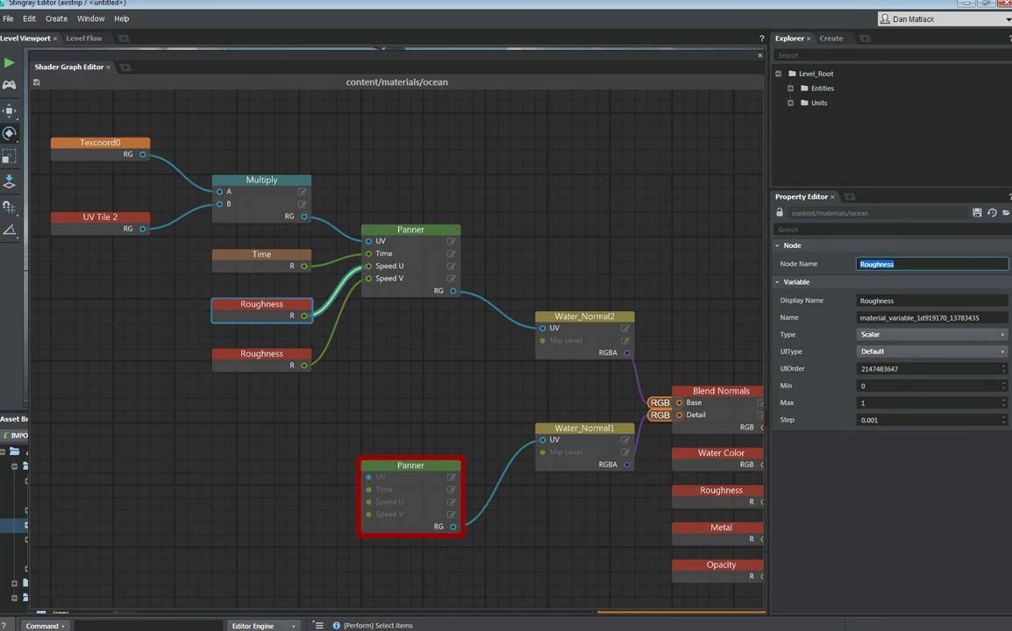
text(Speed)
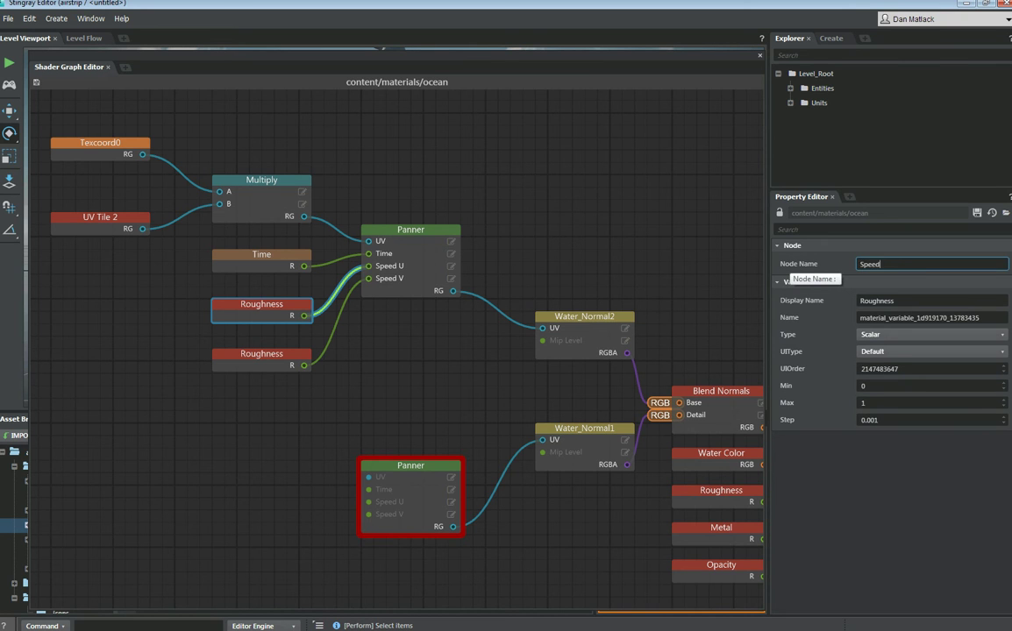
text(_U2)
key(Tab)
text(Speed_U2)
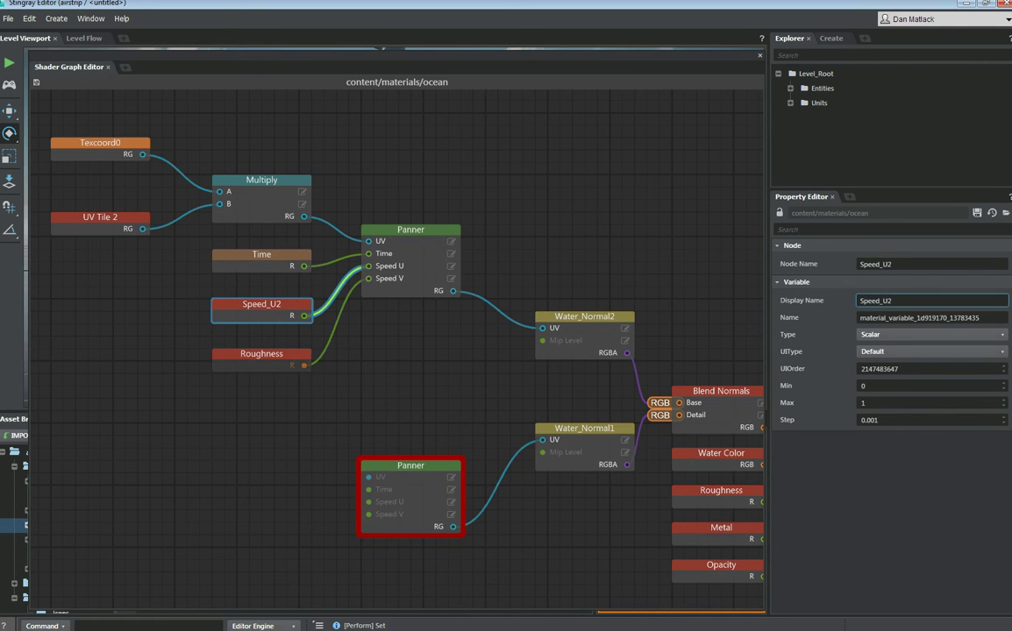
- Set the node name and display name of the Roughness copy feeding Speed V to Speed_V2 and move it closer to Speed_U2
click(261, 355)
click(878, 264)
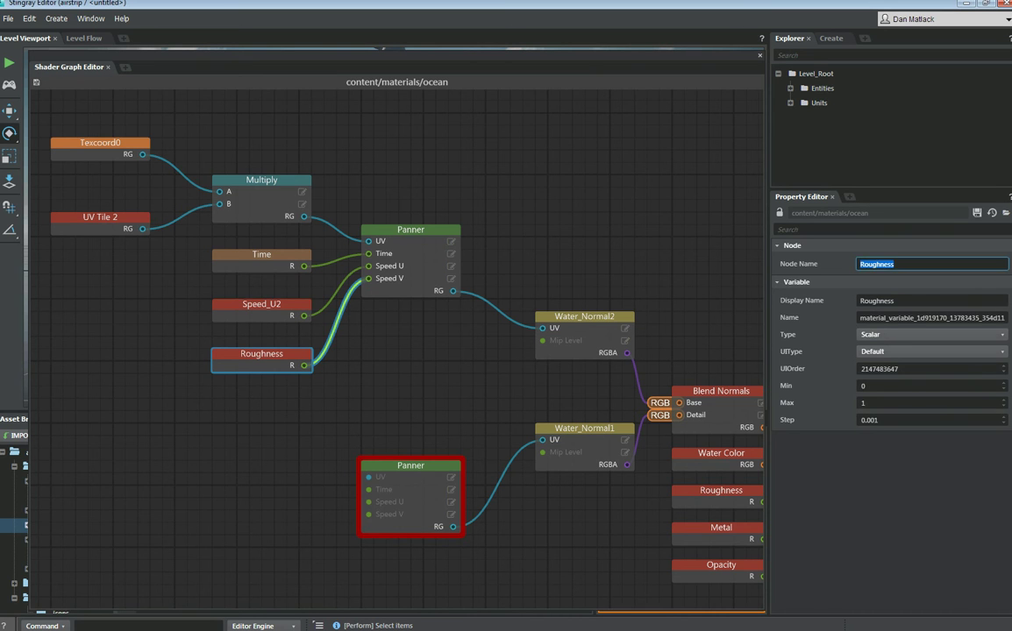
text(Spp)
text(d)
text(_V)
text(2)
key(ctrl+a)
key(Tab)
key(ctrl+v)
click(351, 395)
drag(261, 354, 262, 329)
- Duplicate the Texcoord0, UV Tile 2, Multiply, Time, Speed_U2 and Speed_V2 nodes and place the copies beside the lower Panner
middle_drag(369, 309, 341, 298)
scroll(342, 299, down, 1)
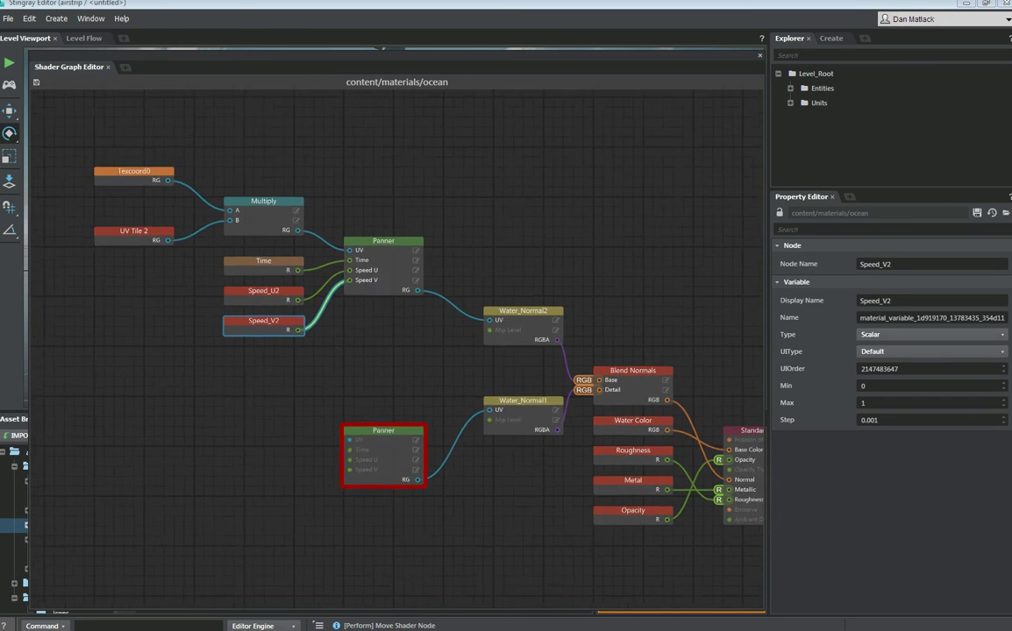
drag(326, 376, 124, 156)
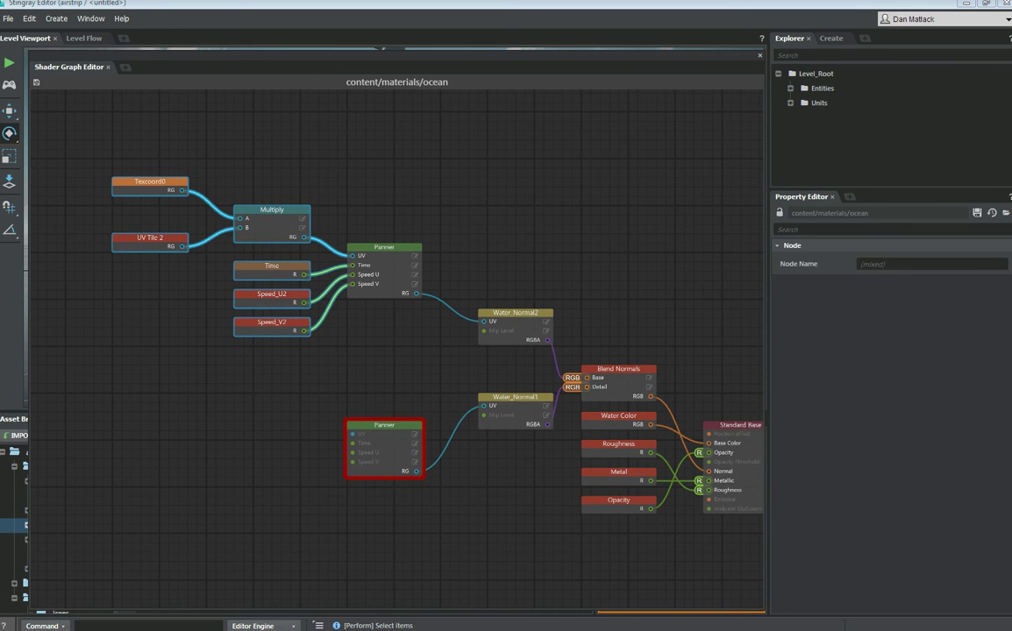
key(ctrl+c)
key(ctrl+v)
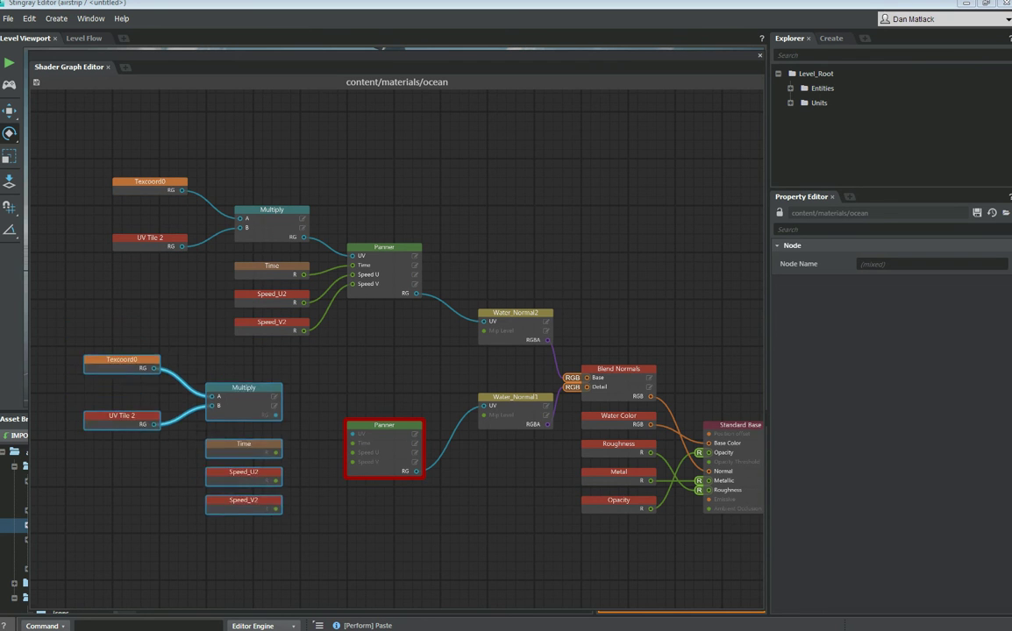
drag(244, 397, 272, 407)
middle_drag(271, 407, 294, 311)
scroll(294, 311, up, 1)
- Connect the copied Multiply, Time, Speed_U2 and Speed_V2 nodes to the lower Panner's UV, Time, Speed U and Speed V inputs
drag(330, 340, 384, 341)
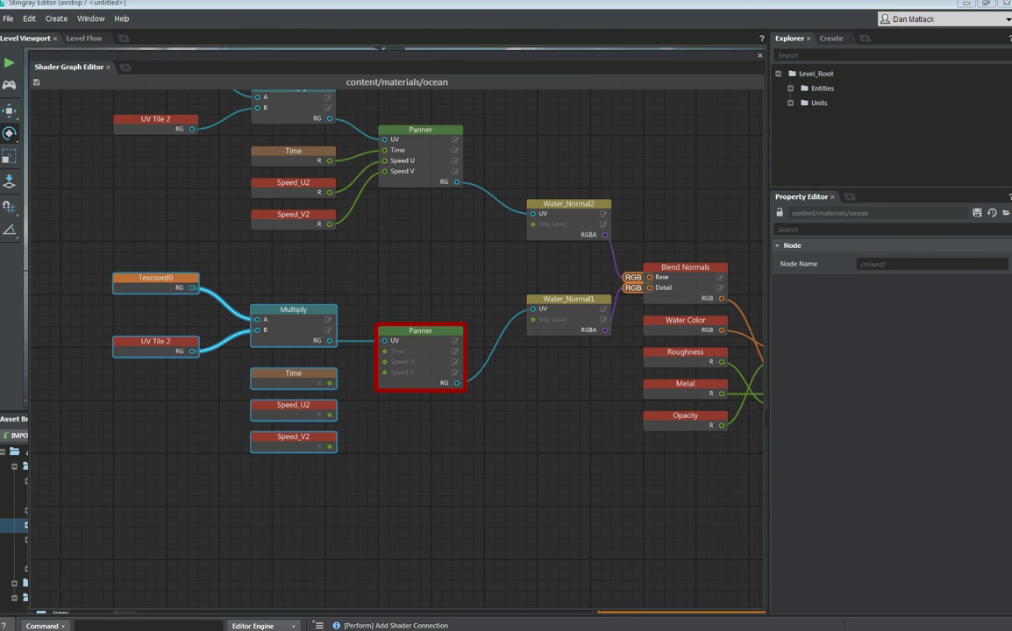
drag(330, 383, 384, 351)
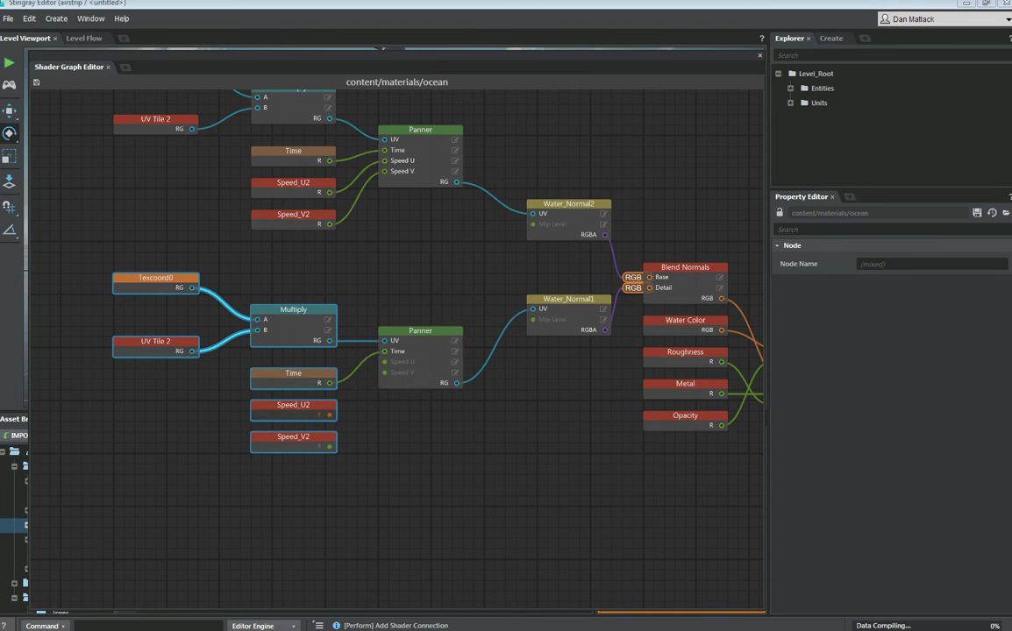
drag(329, 414, 384, 361)
drag(330, 446, 384, 372)
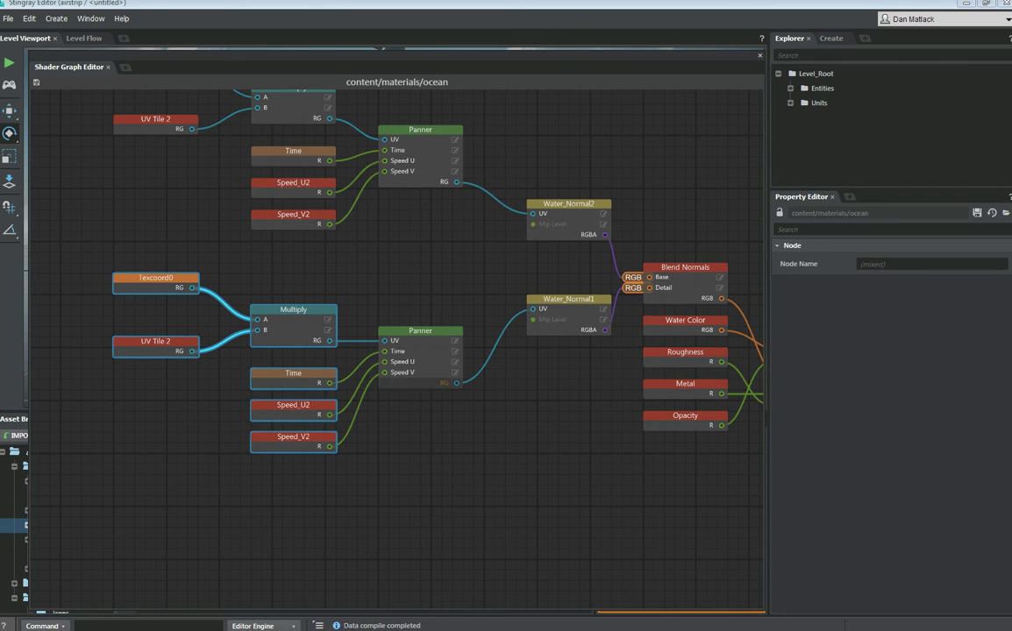
- Set the node name and display name of the Speed_U2 copy feeding the lower Panner to Speed_U1
click(419, 332)
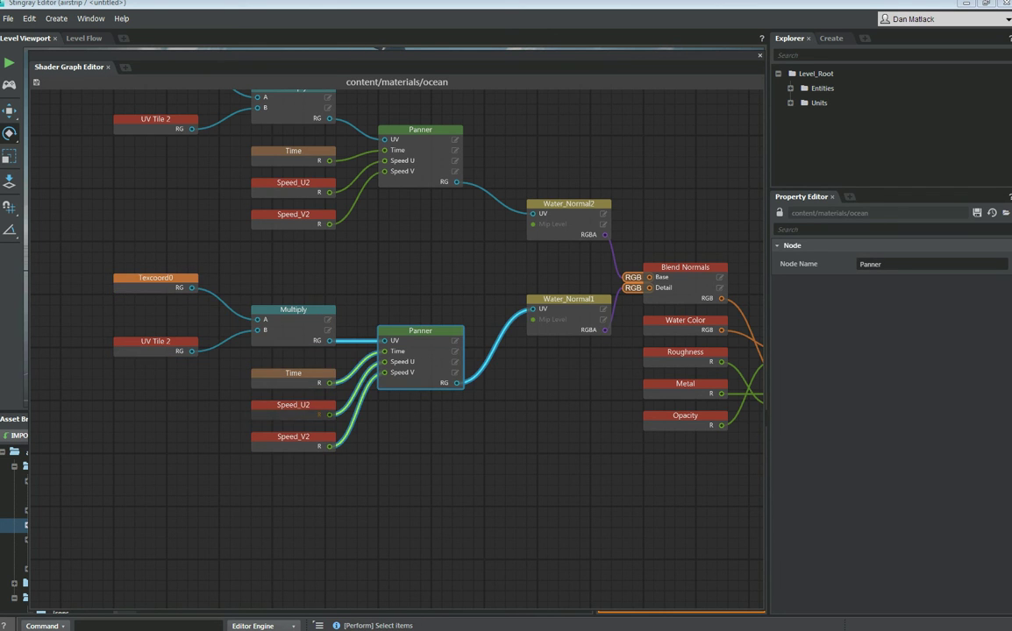
click(293, 406)
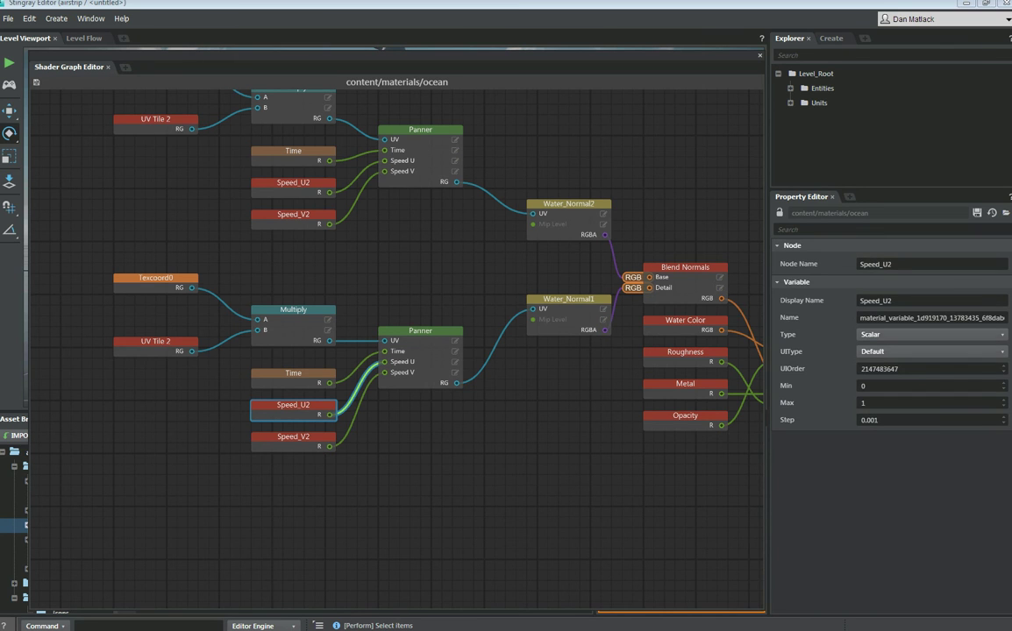
click(915, 264)
key(BackSpace)
text(1)
click(905, 301)
key(BackSpace)
text(1)
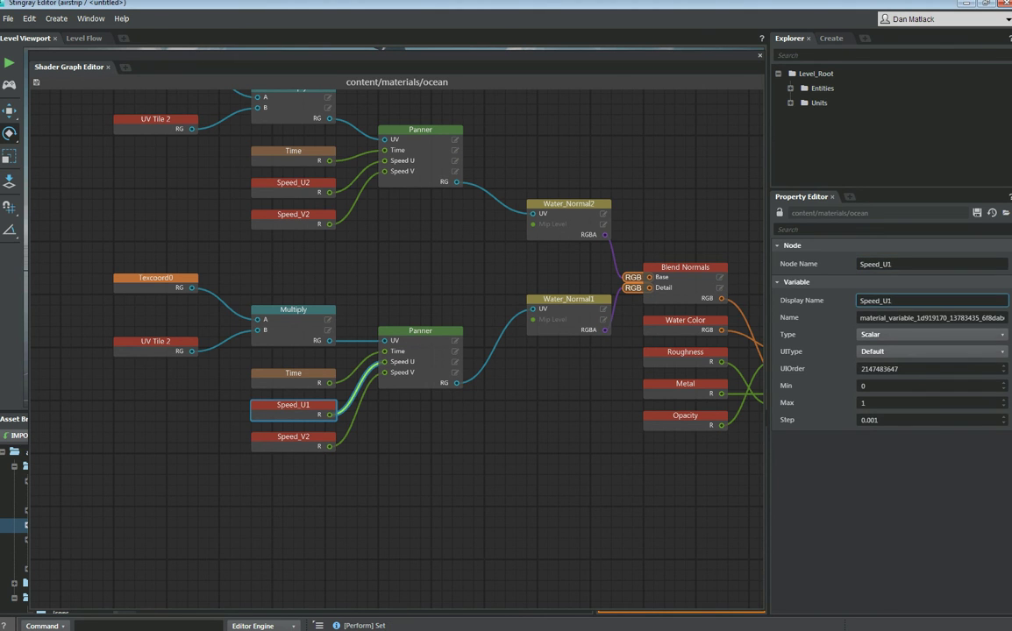
- Set the node name and display name of the Speed_V2 copy feeding the lower Panner to Speed_V1
key(Return)
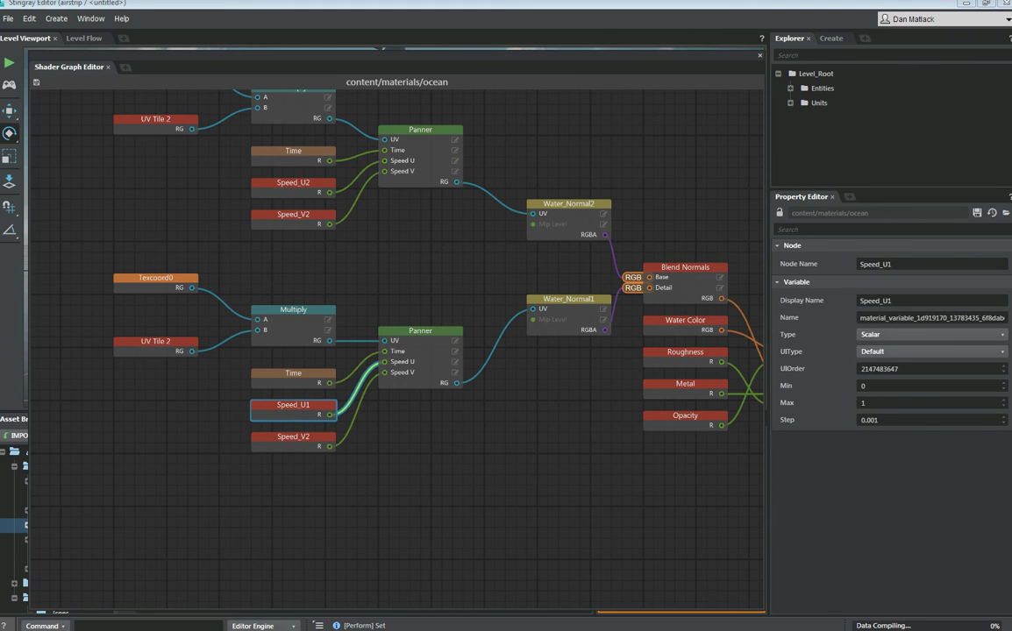
click(293, 437)
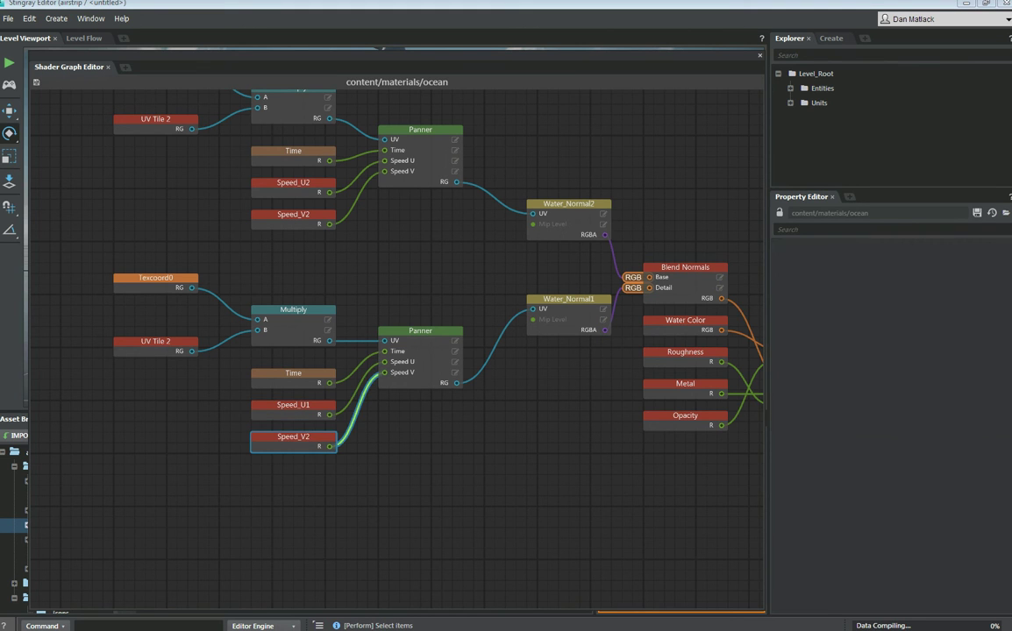
click(905, 264)
key(BackSpace)
text(1)
click(901, 301)
key(BackSpace)
text(1)
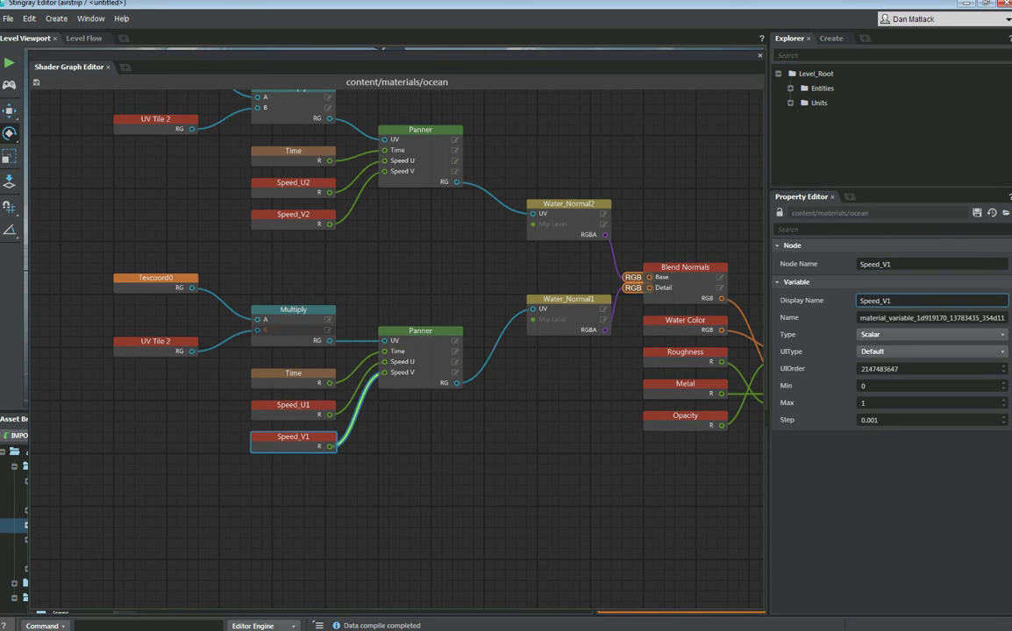
- Set the node name and display name of the UV Tile 2 copy feeding the lower Multiply to UV Tile 1
click(156, 342)
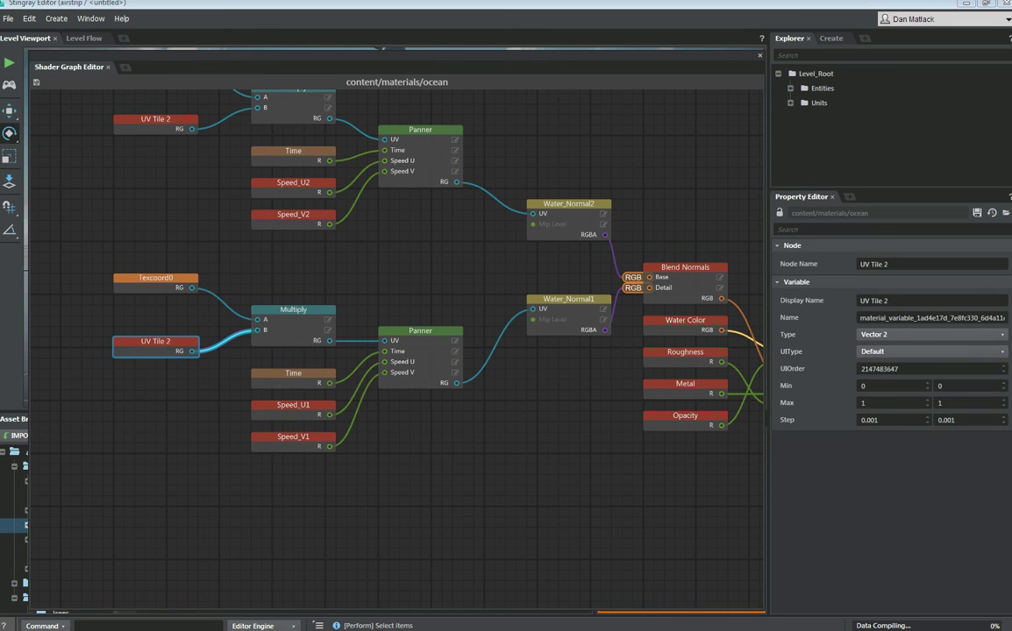
click(903, 263)
key(BackSpace)
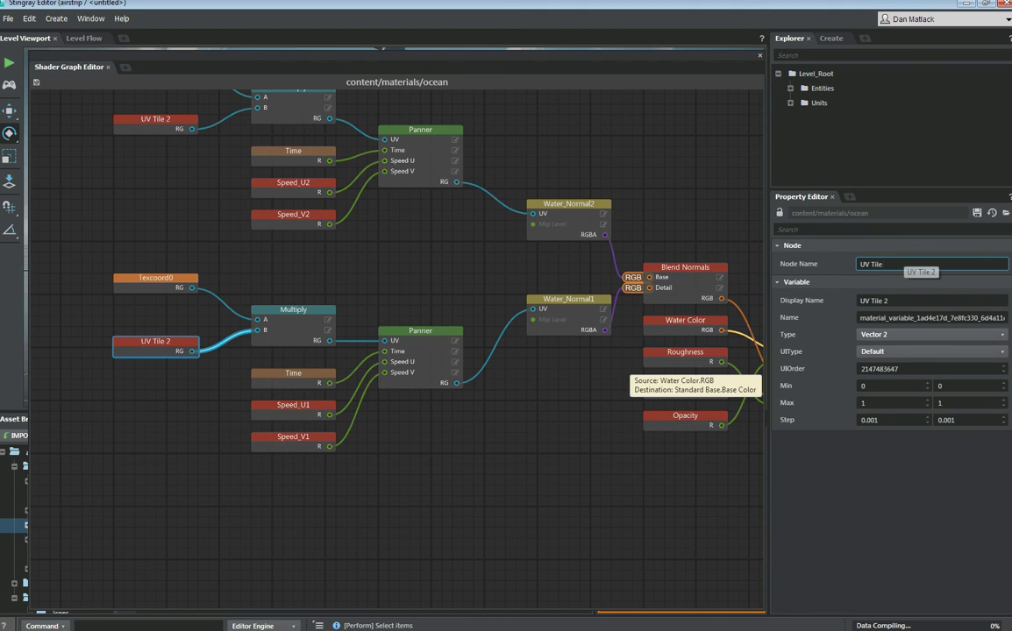
text(1)
click(903, 301)
key(BackSpace)
text(1)
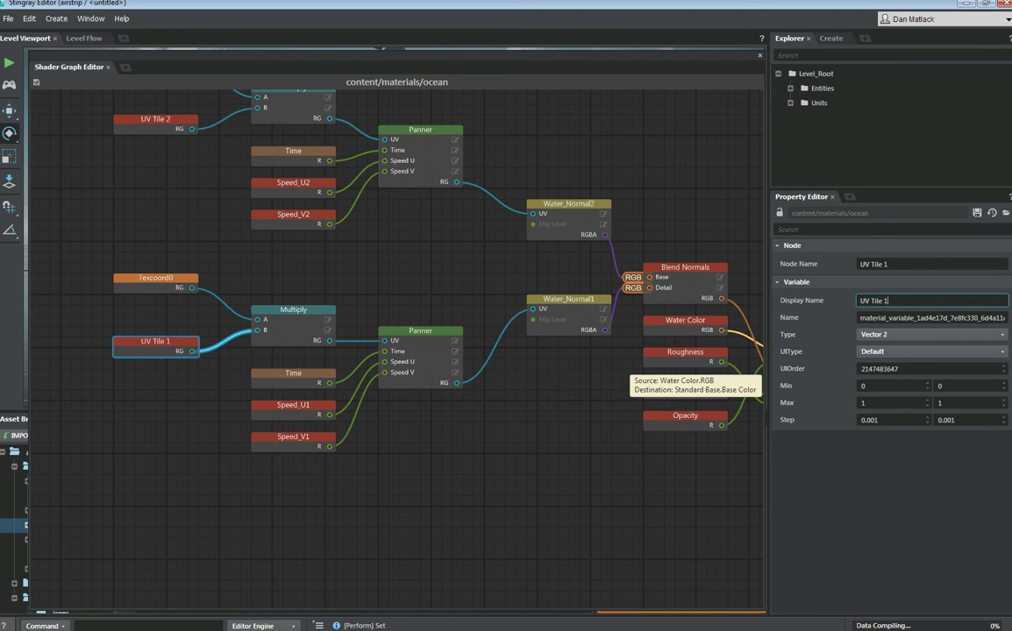
click(561, 438)
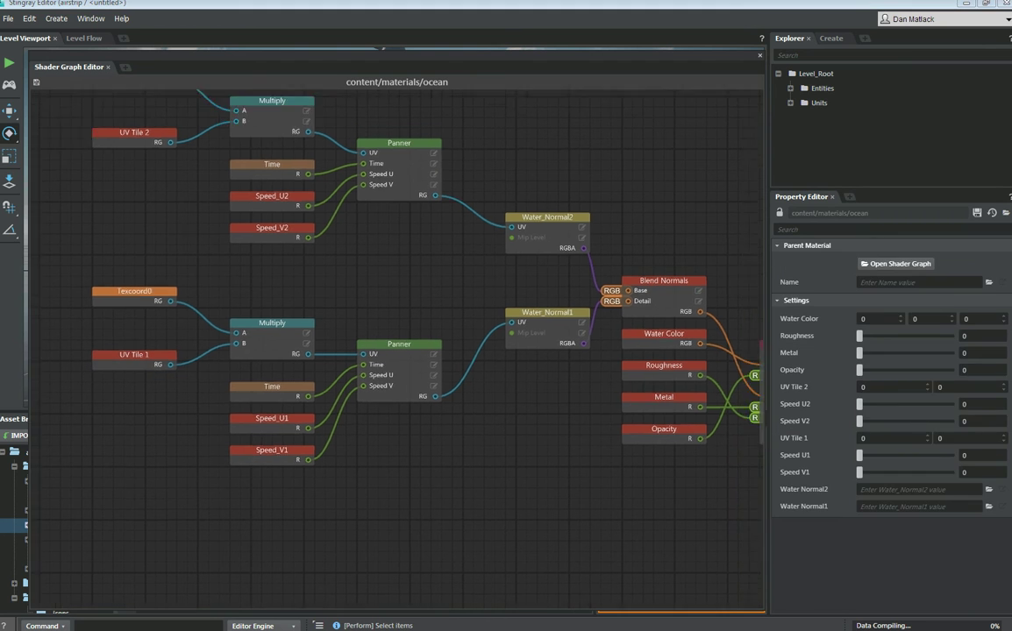
- Save the finished ocean shader graph and close the Shader Graph Editor
middle_drag(413, 228, 388, 292)
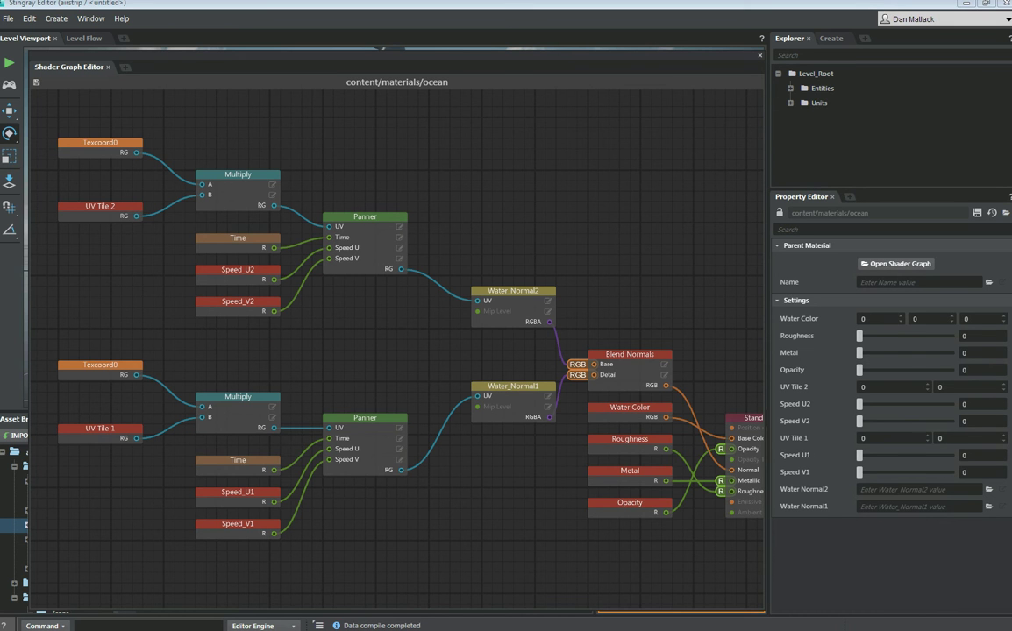
middle_drag(487, 378, 434, 336)
scroll(370, 338, down, 4)
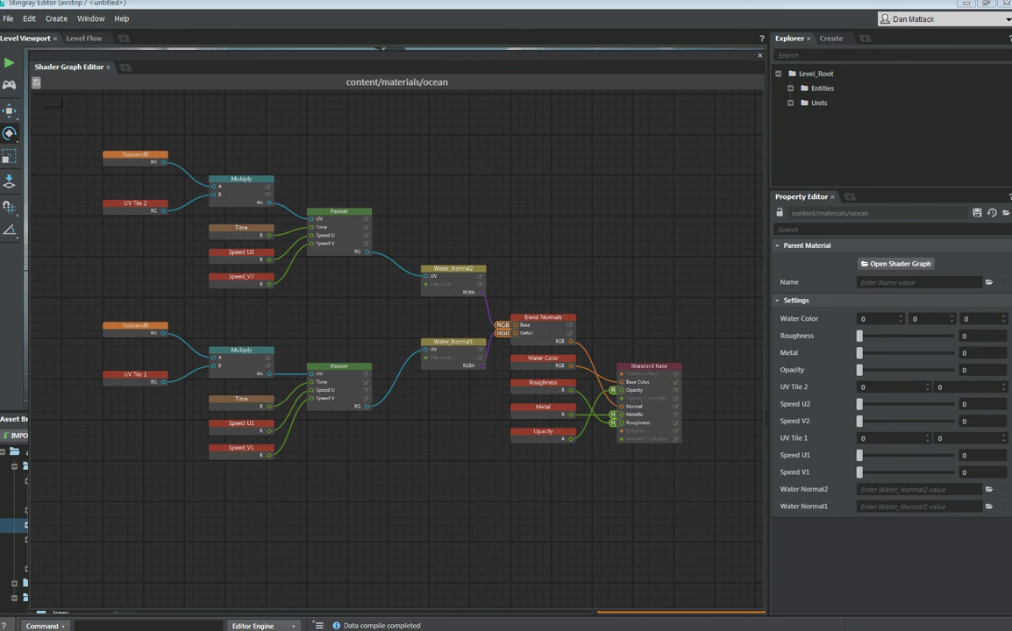
click(35, 82)
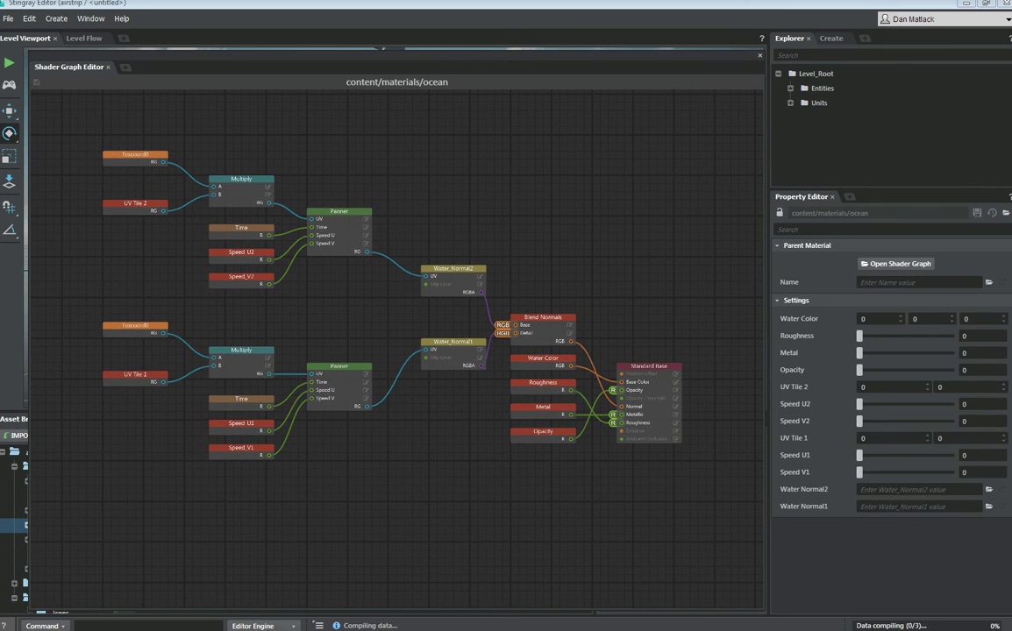
click(759, 55)
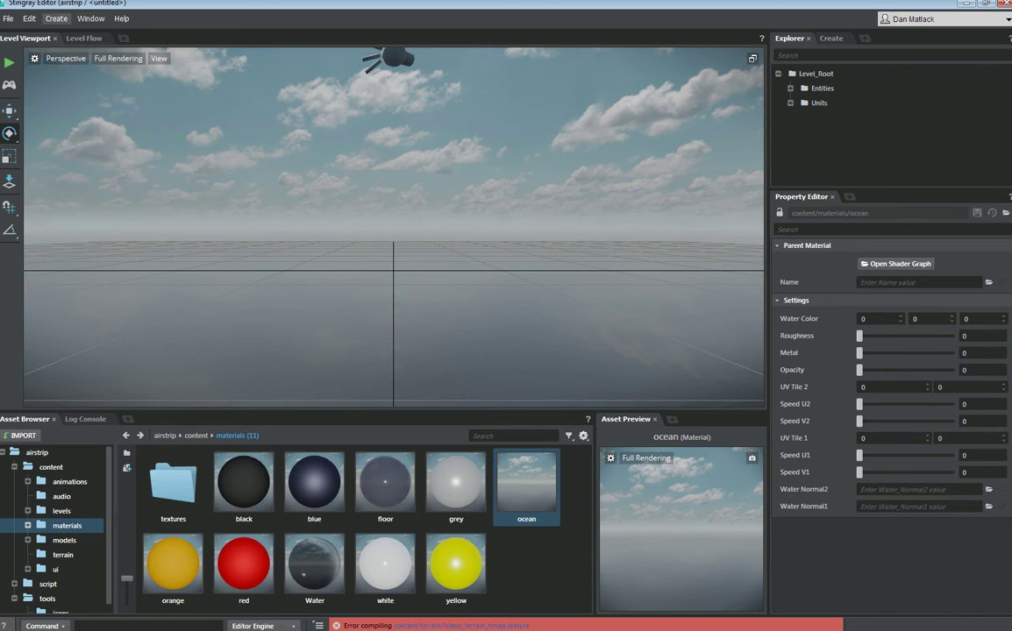
- Create a plane primitive in the level and set its X and Y translation to 0
click(56, 18)
mouse_move(72, 106)
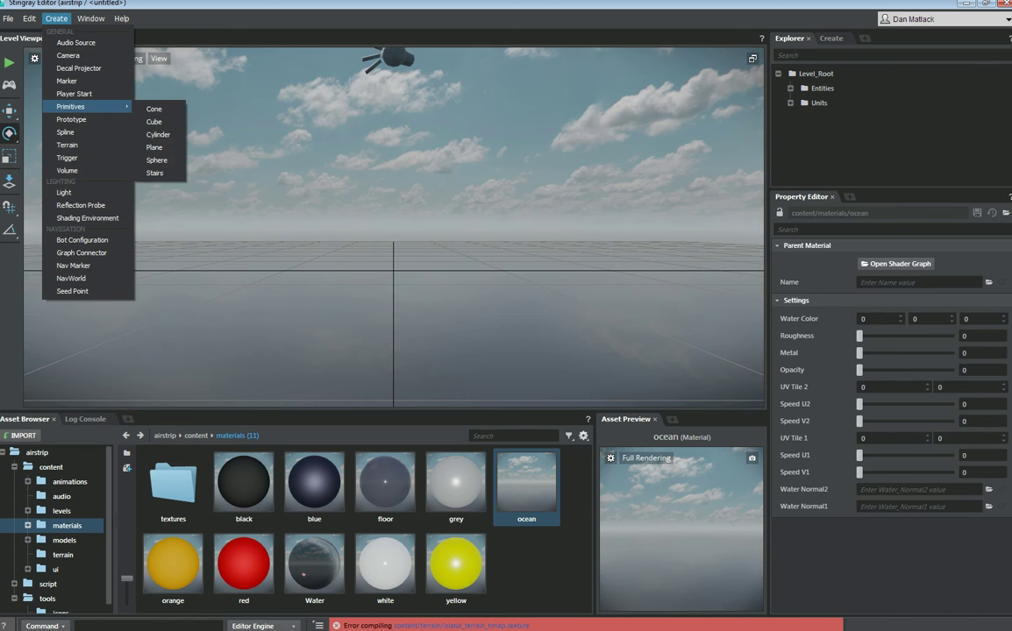
click(154, 147)
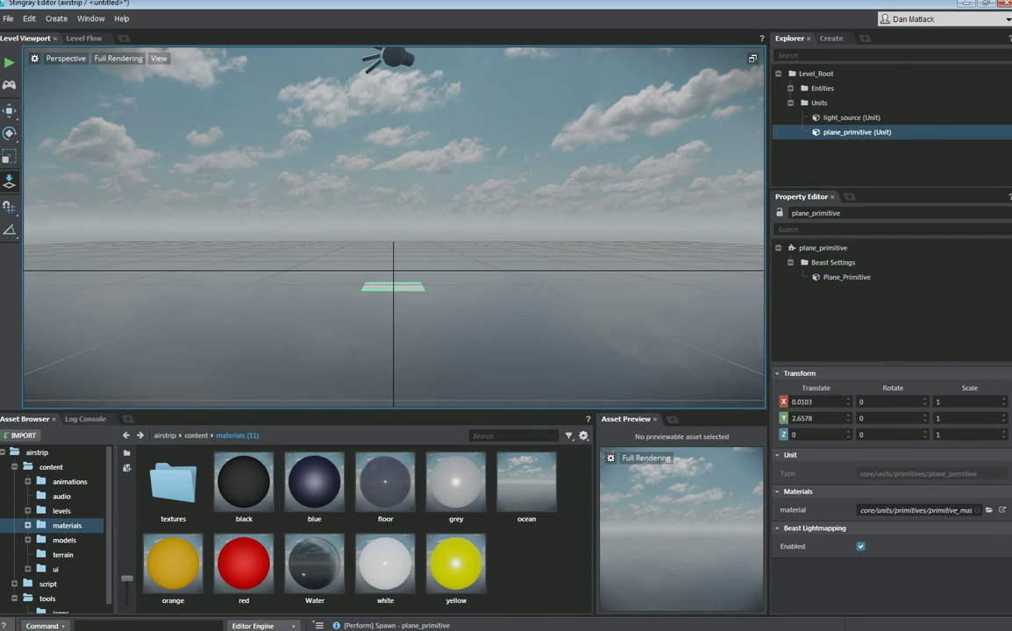
double_click(807, 402)
text(0)
key(Tab)
text(0)
key(Tab)
- Scale the plane primitive to 1500 in X, Y and Z
key(Tab)
key(Tab)
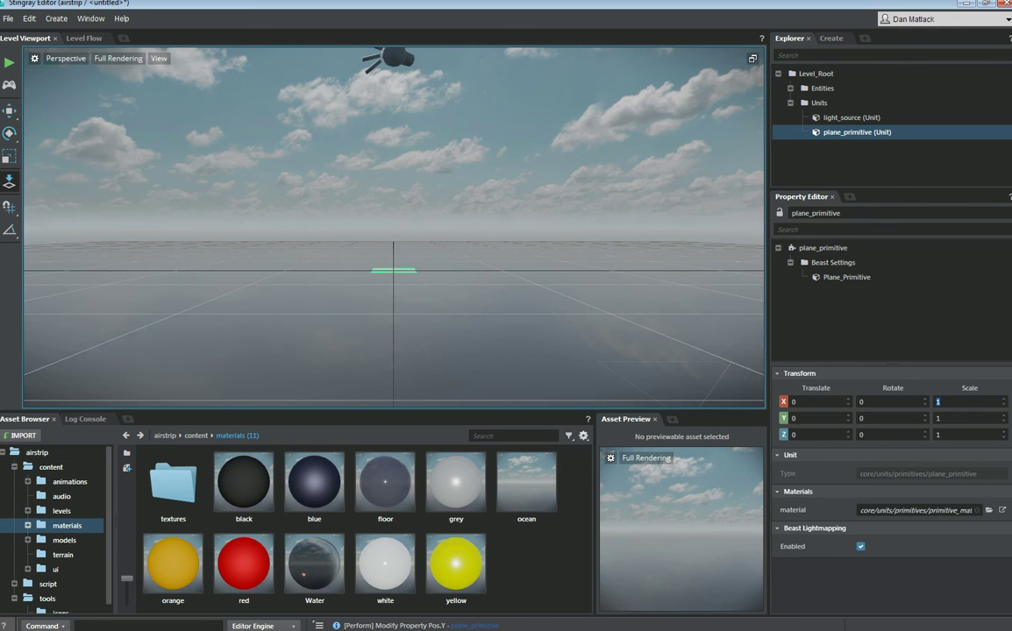
text(1500)
key(Tab)
text(1550)
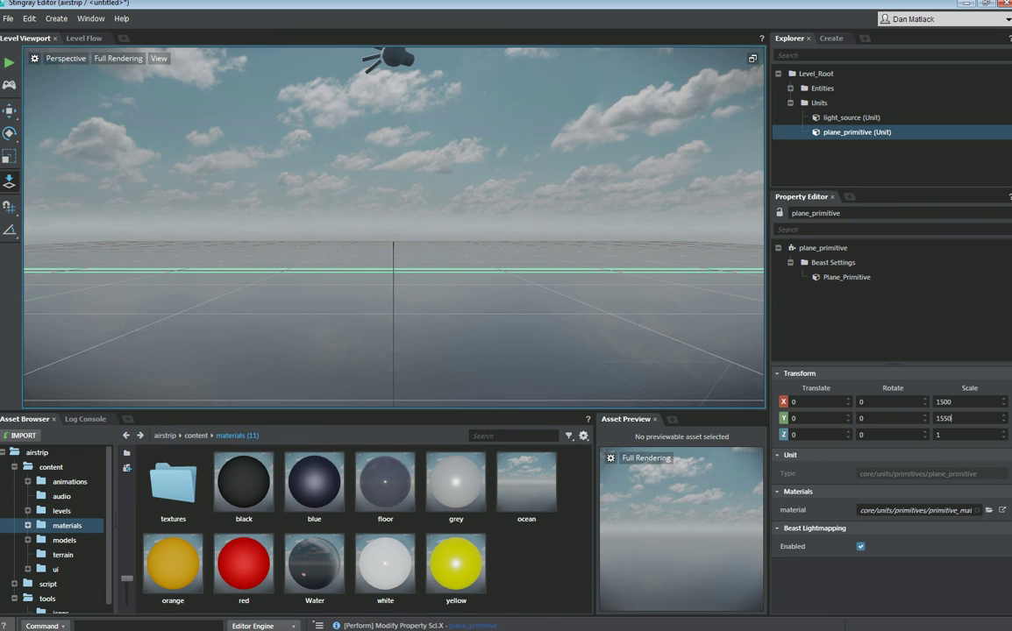
key(BackSpace)
key(BackSpace)
text(00)
key(Tab)
text(1500)
key(Tab)
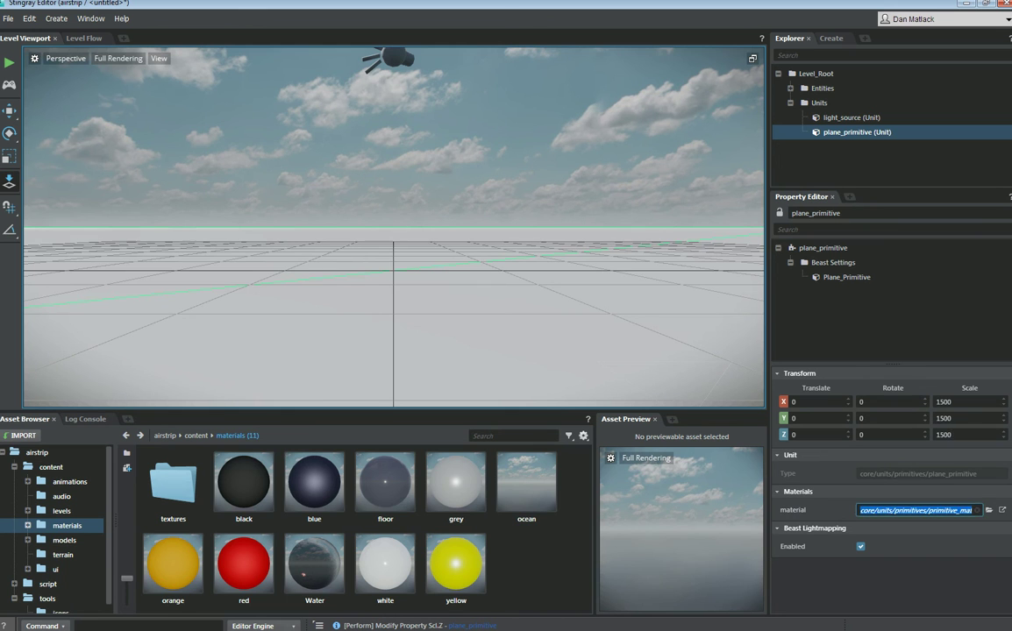
- Assign the ocean material to the large plane in the level
scroll(394, 227, down, 10)
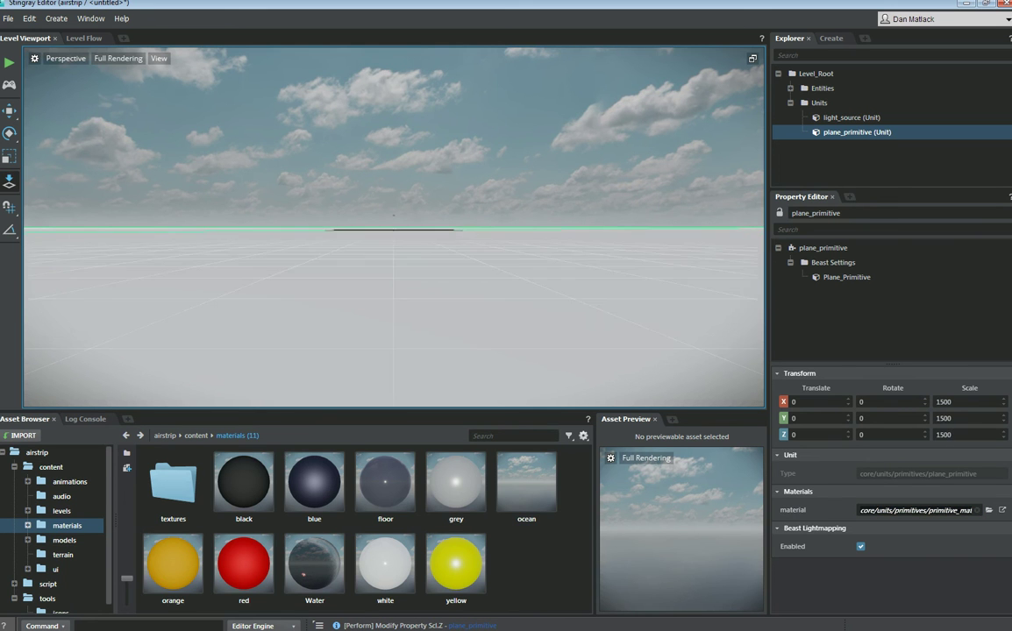
scroll(393, 228, up, 5)
alt+middle_drag(394, 228, 405, 243)
alt+drag(404, 243, 517, 307)
click(526, 487)
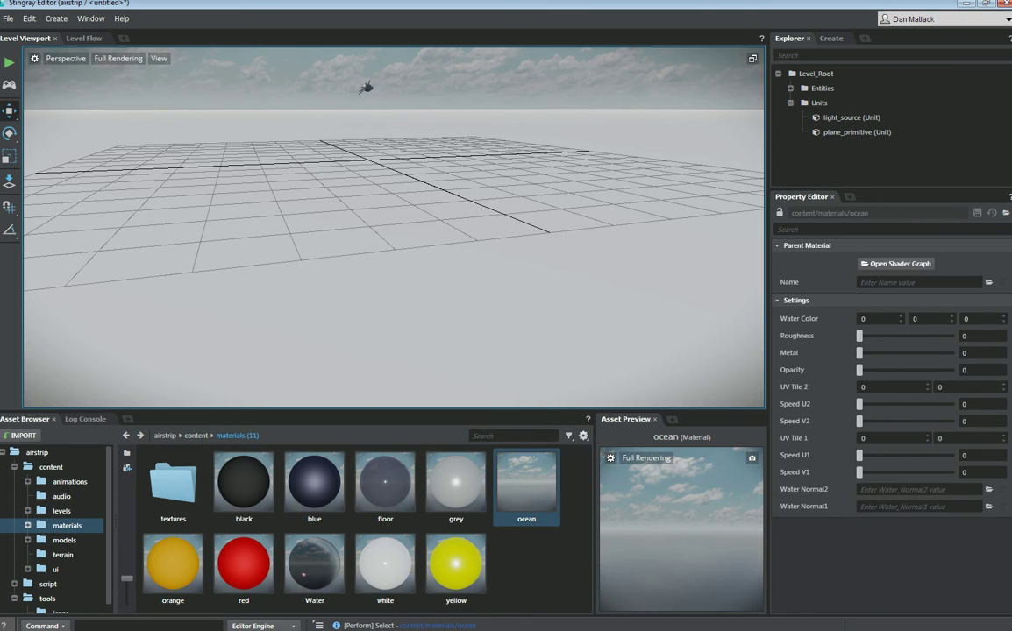
click(415, 326)
drag(527, 479, 885, 512)
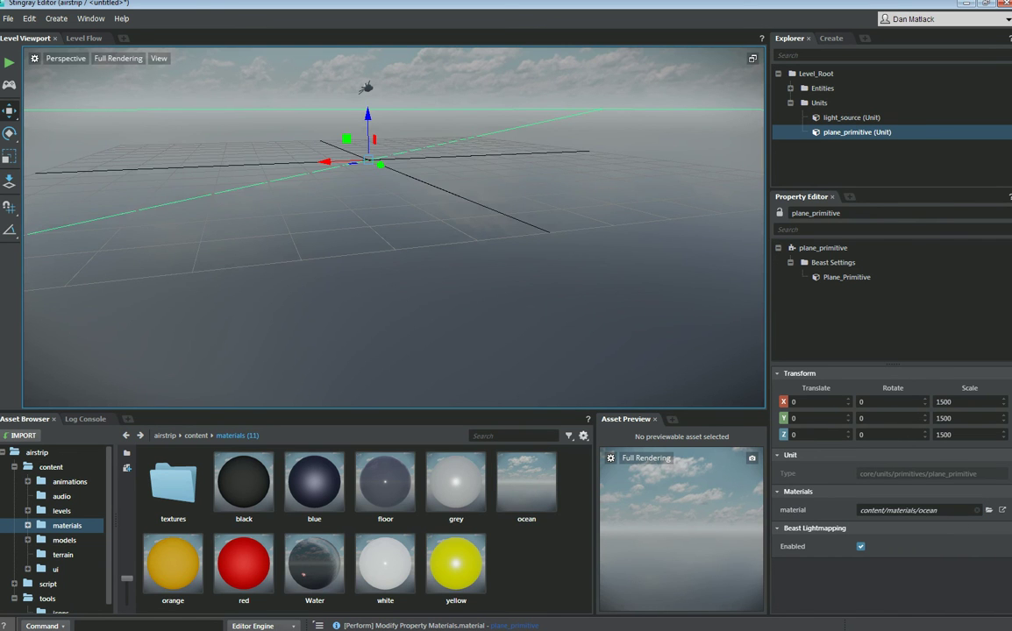
- Set all three Water Color components of the ocean material to 0.001
click(525, 482)
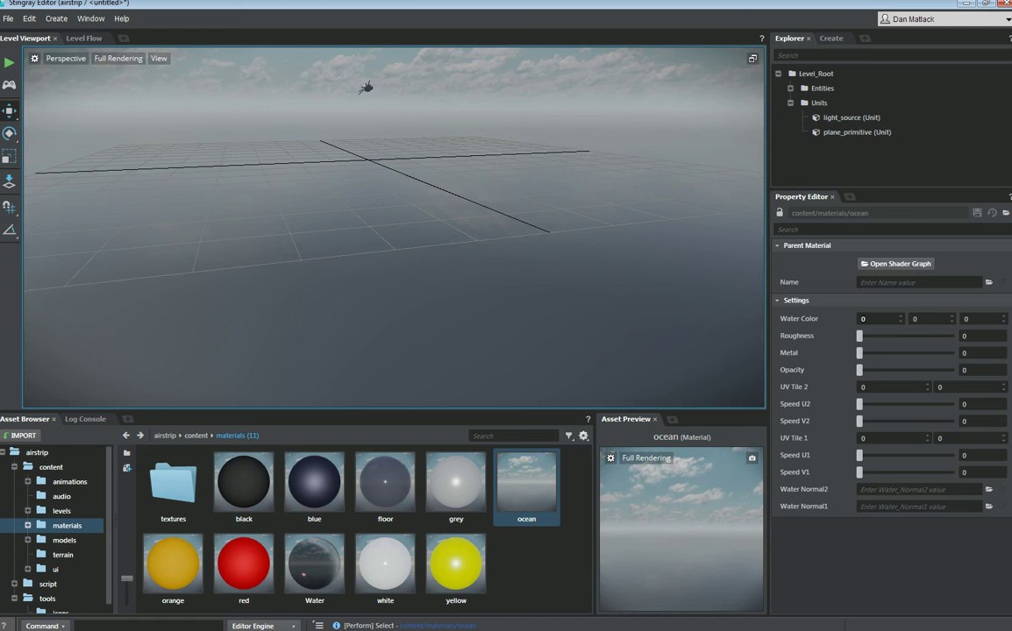
drag(866, 319, 823, 317)
text(0.001)
key(Tab)
text(.001)
key(Tab)
text(.001)
key(Tab)
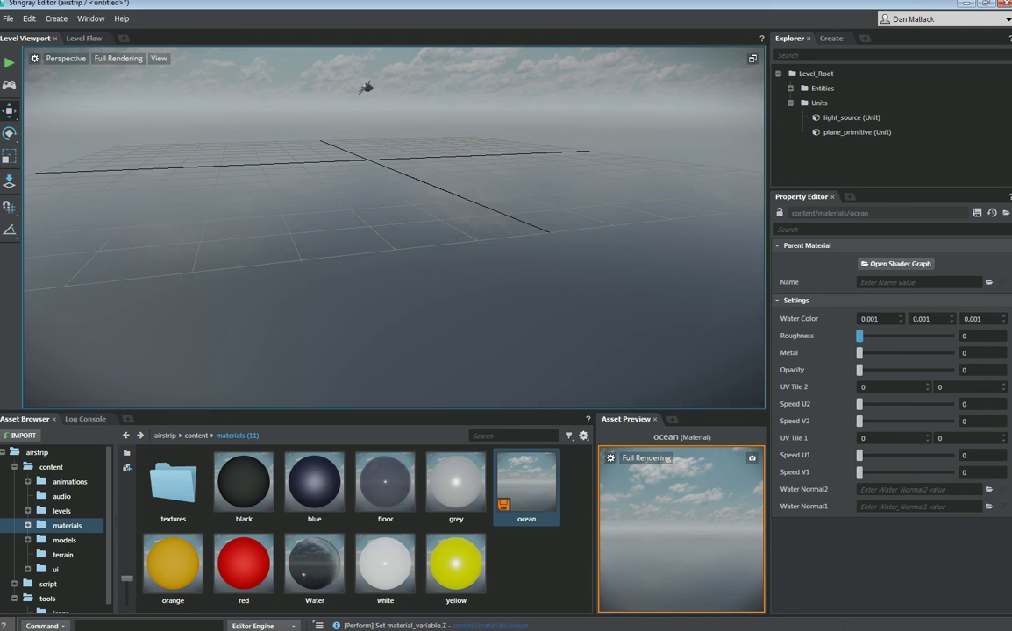
- Set the ocean material's Roughness to about 0.09, Metal to about 0.303, Opacity to about 0.801 and UV Tile 2 to 1, 1
drag(859, 336, 932, 370)
key(Right)
key(Tab)
text(1)
key(Tab)
text(1)
key(Tab)
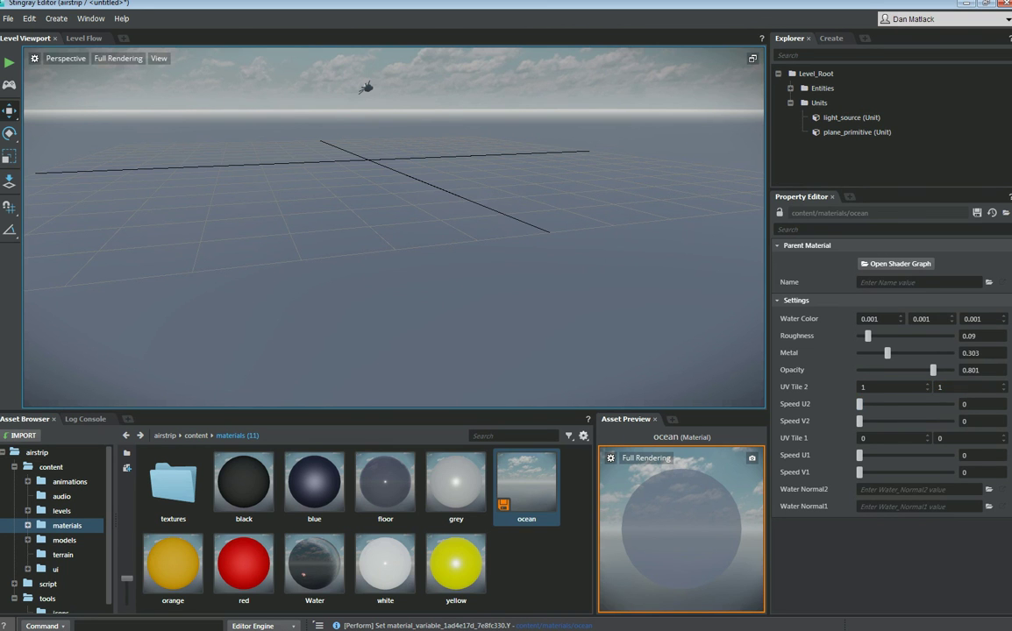
- Reopen the ocean shader graph and set both maximum values of the UV Tile 2 variable to 50
click(895, 264)
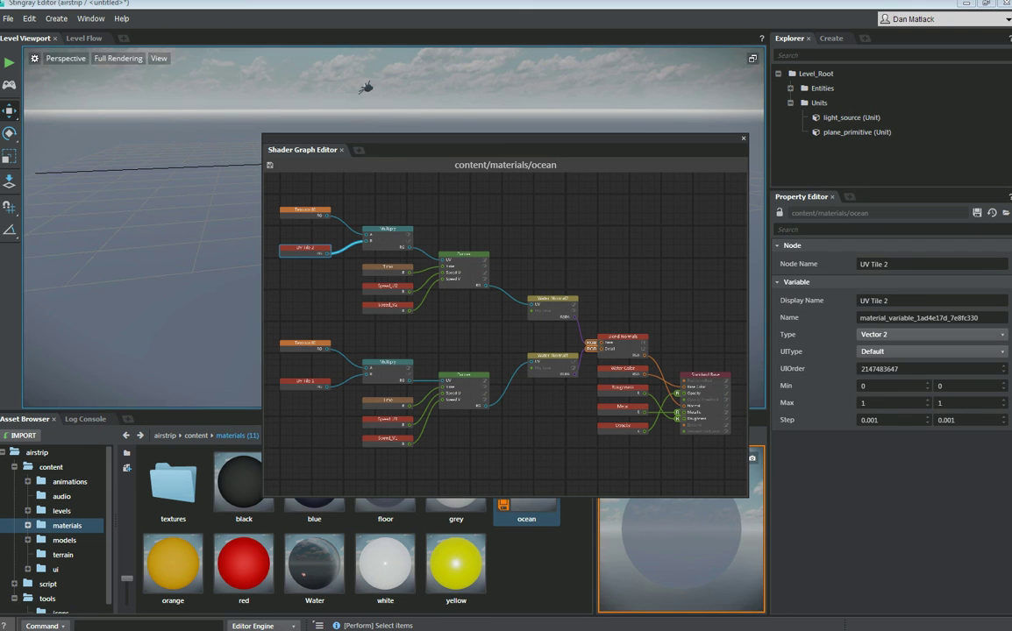
drag(870, 404, 828, 404)
text(50)
key(Tab)
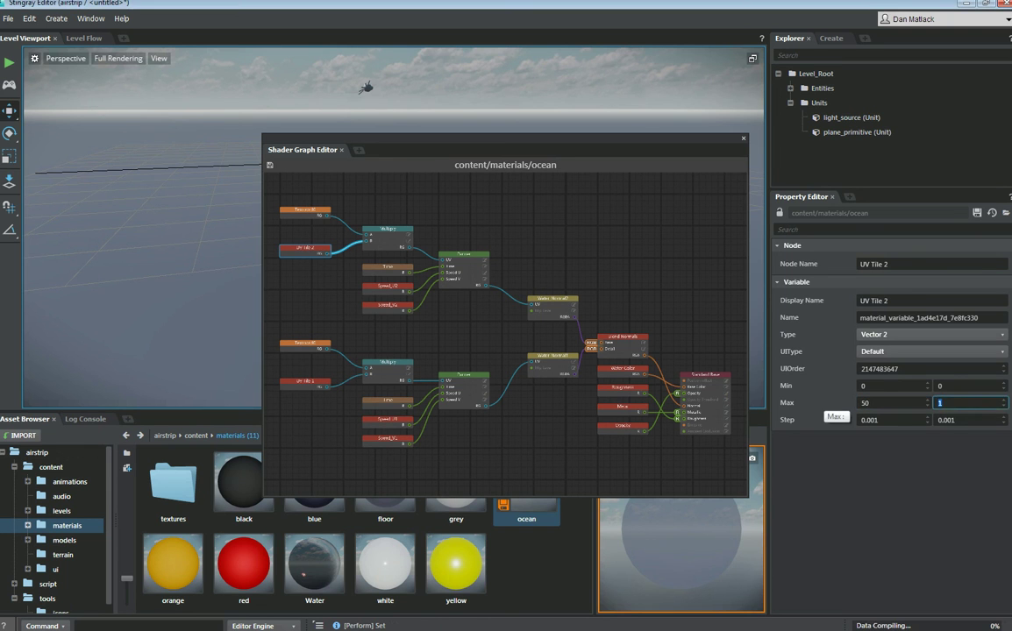
text(50)
key(Tab)
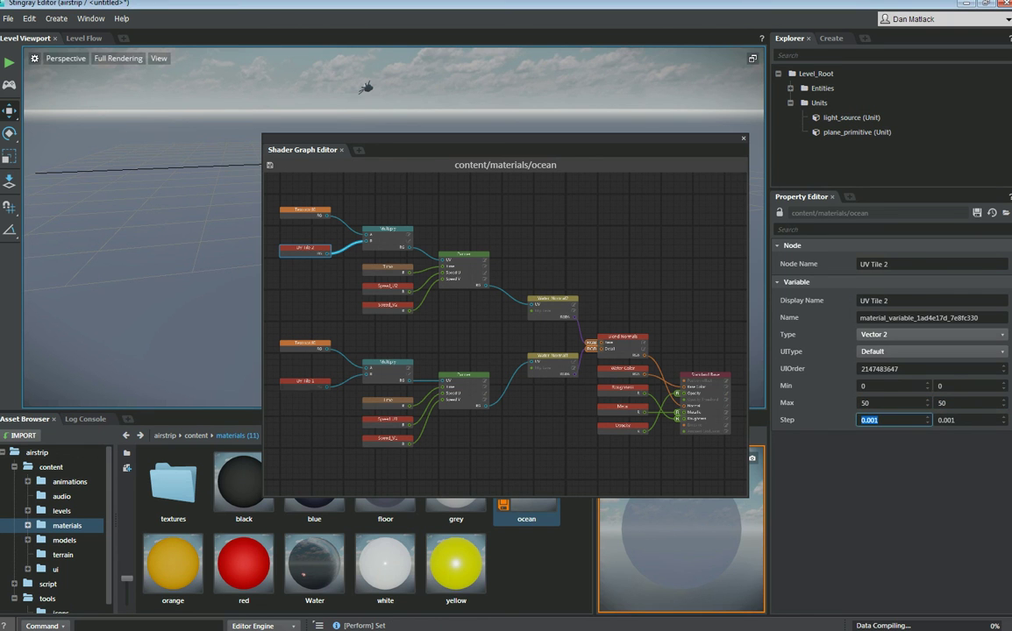
- Set both maximum values of the UV Tile 1 variable to 50, then save and close the shader graph
click(305, 382)
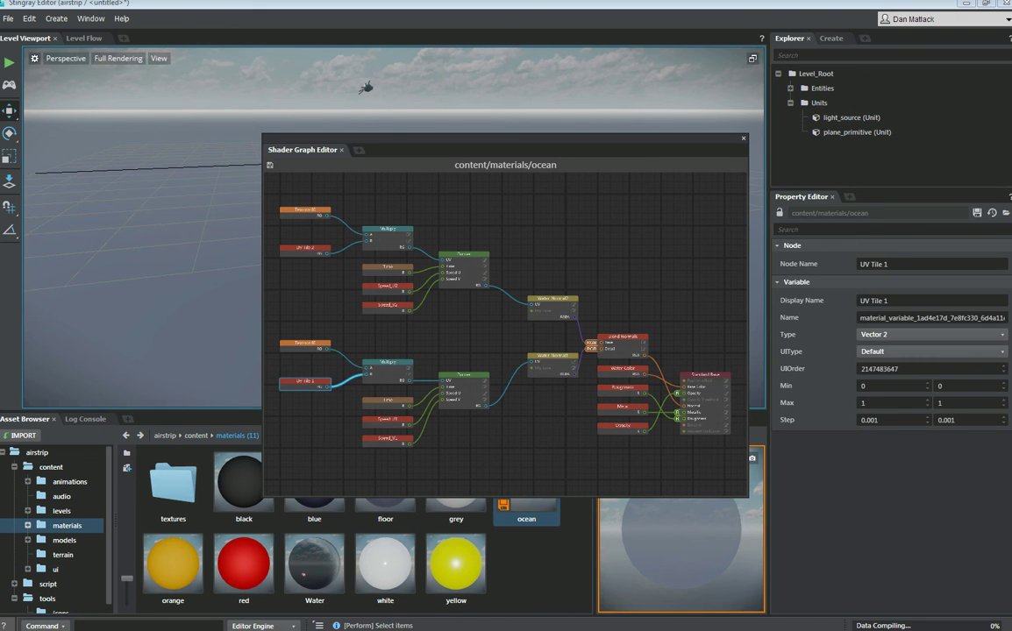
click(885, 402)
text(50)
key(Tab)
text(50)
key(Tab)
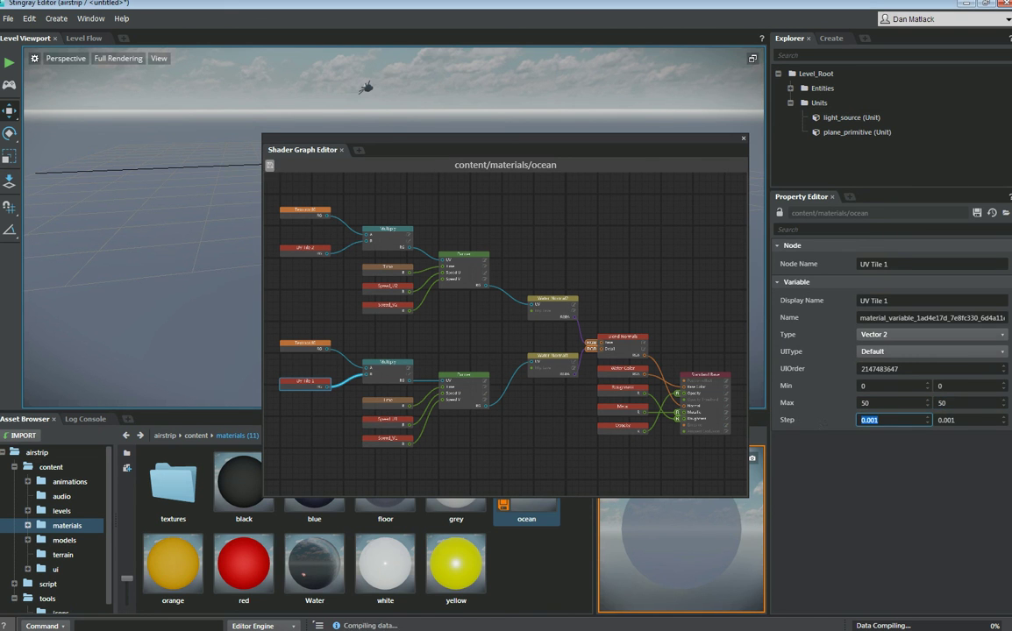
click(270, 165)
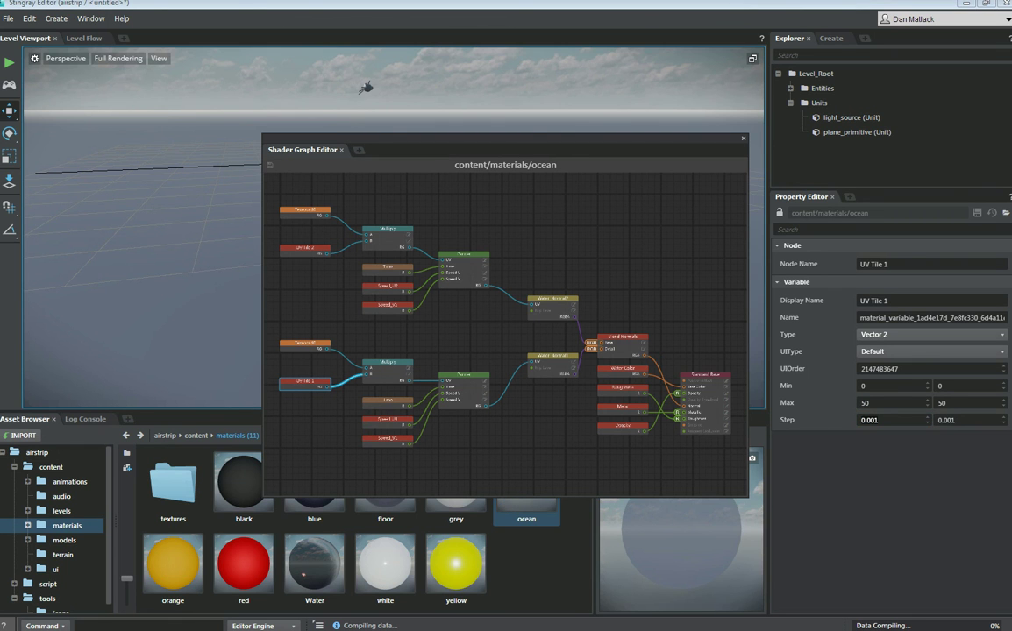
click(743, 138)
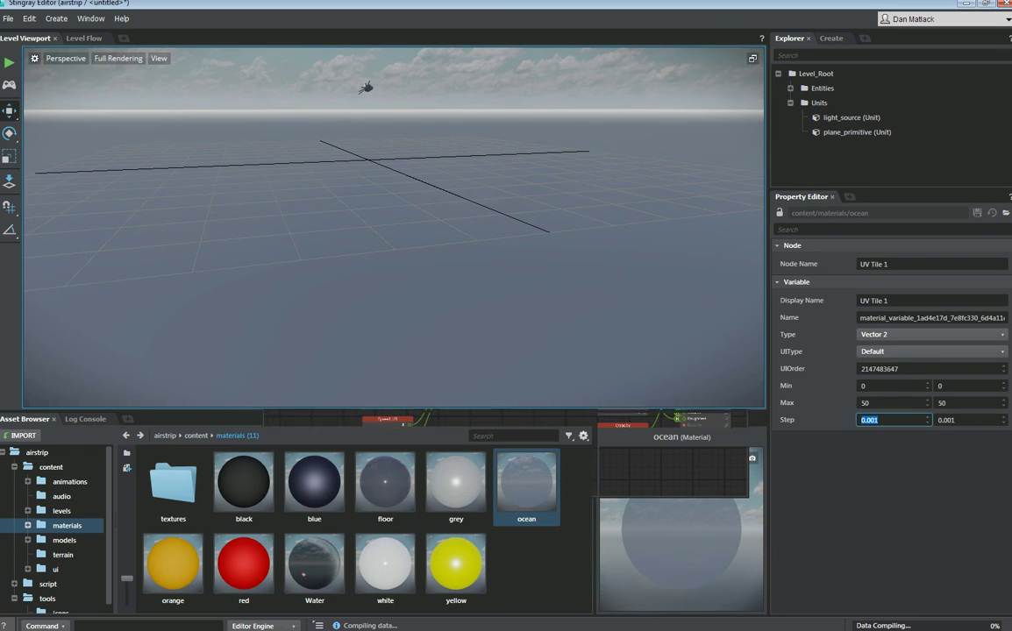
- Set the ocean material's UV Tile 2 to 50, 50 and UV Tile 1 to 5, 5
click(526, 486)
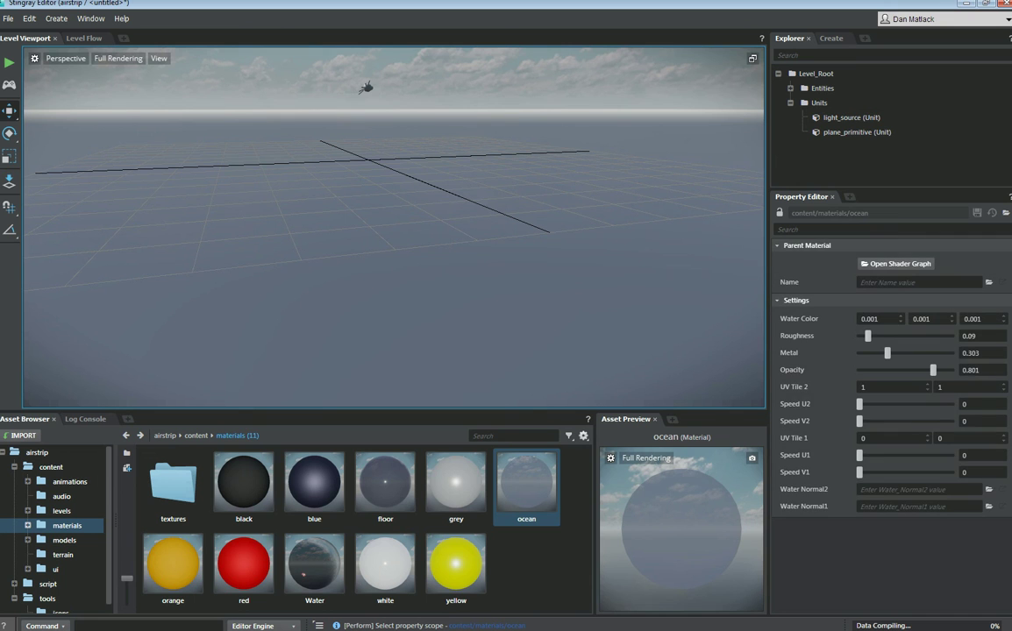
click(875, 388)
text(50)
key(Return)
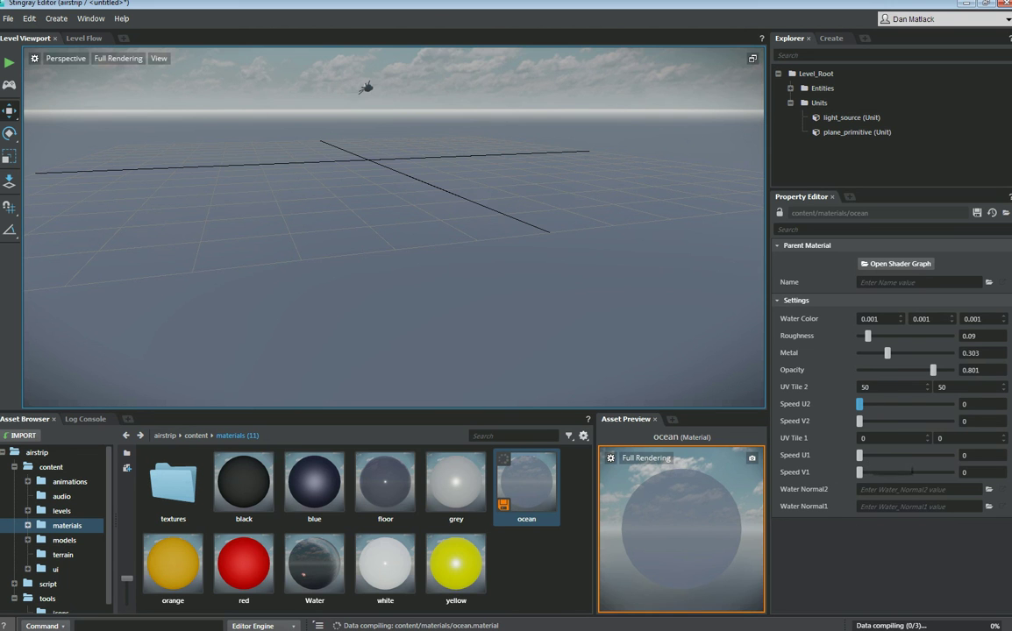
drag(870, 438, 825, 437)
text(5)
key(Return)
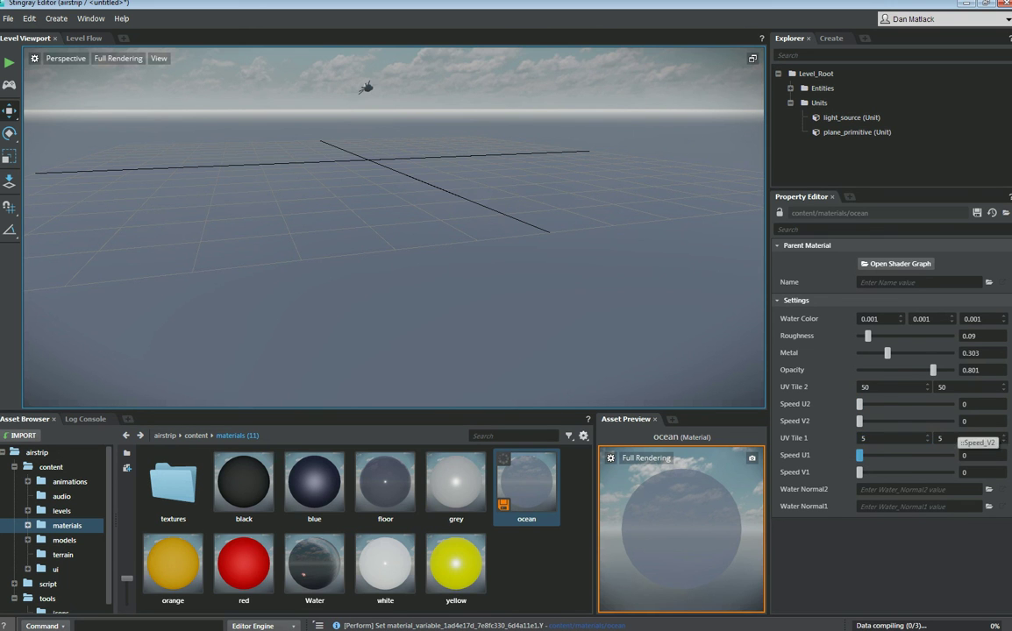
- Set the ocean material's Speed U2 to 0.01 and Speed V2 to 0.02
drag(972, 405, 954, 405)
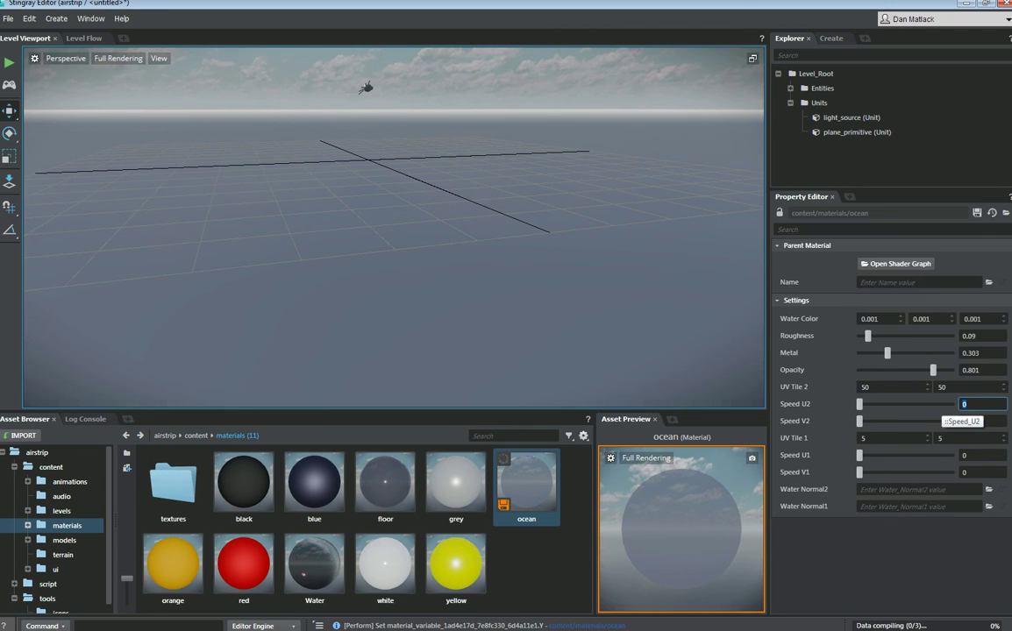
text(.01)
key(Tab)
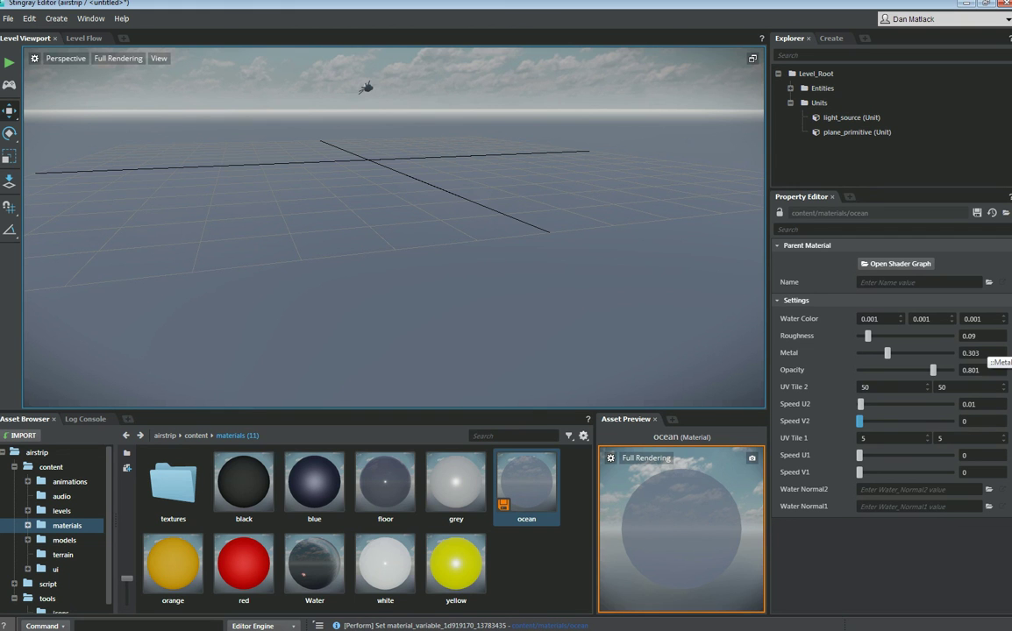
key(Tab)
text(.02)
key(Tab)
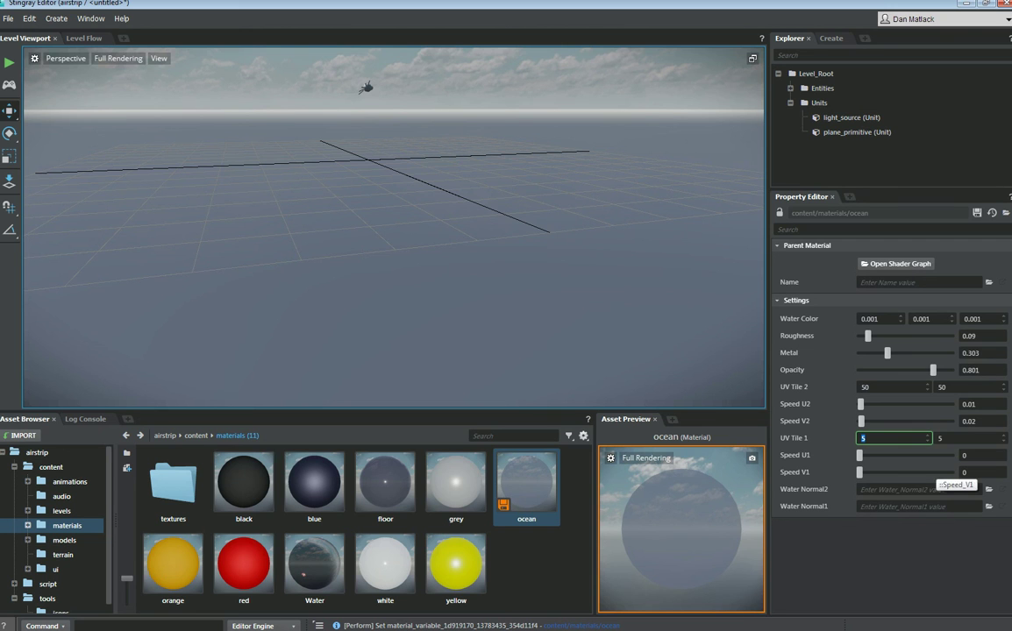
- Set the ocean material's Speed U1 to 0.01 and Speed V1 to 0, and assign the ocean_normal texture to Water Normal2 and Water Normal1
click(965, 456)
text(.01)
key(Tab)
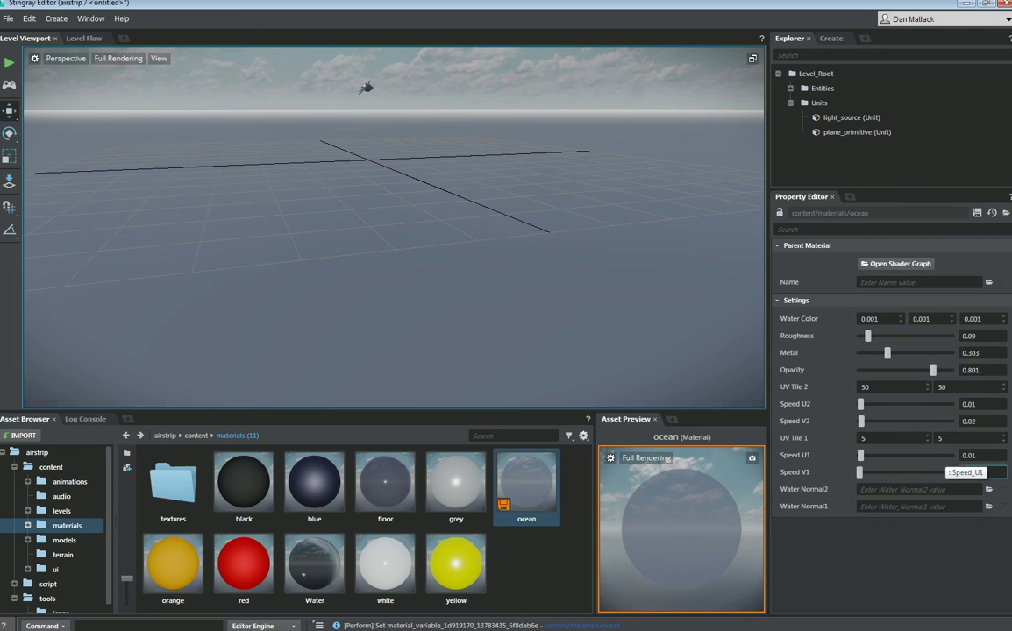
key(Tab)
text(0)
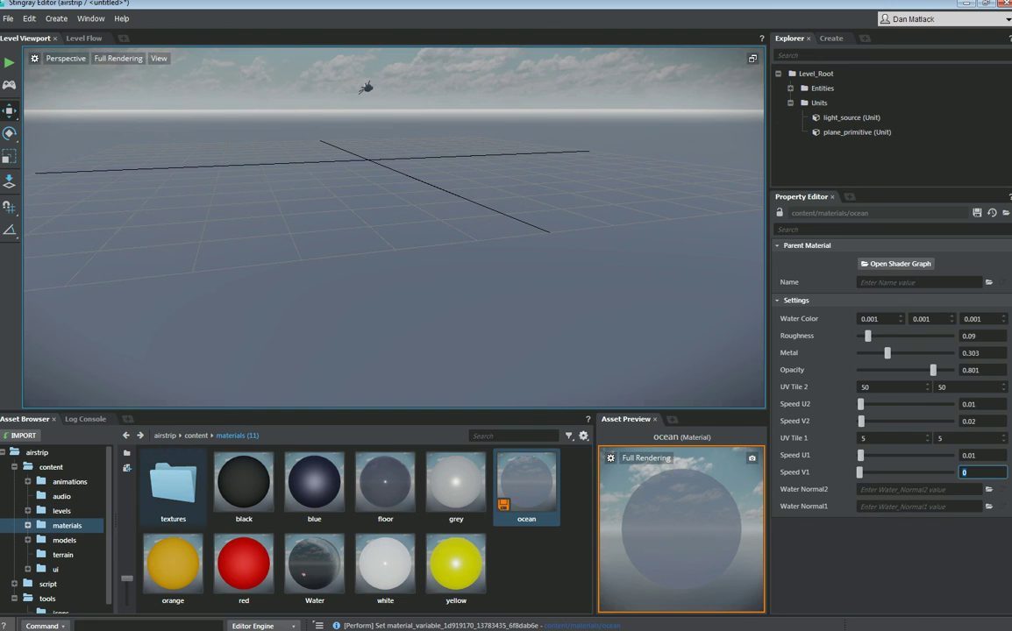
double_click(173, 482)
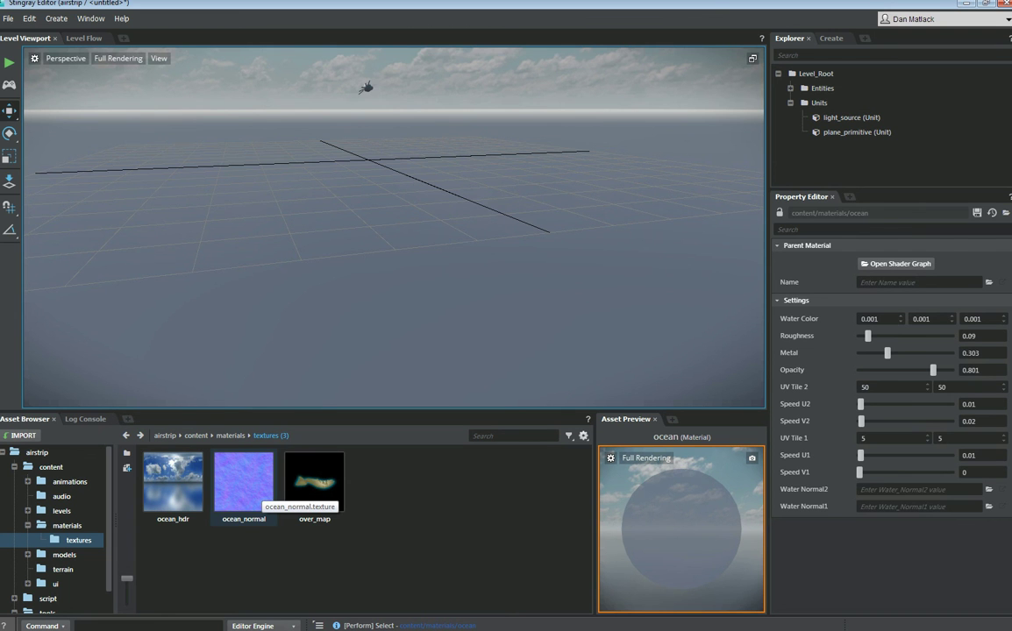
drag(243, 482, 917, 489)
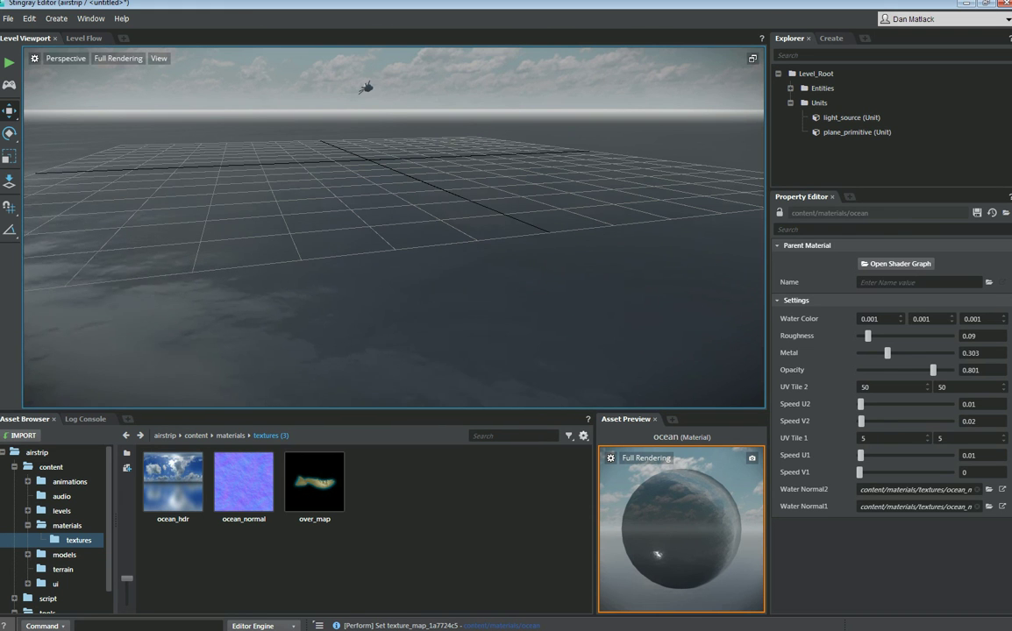
- Rotate the light source to about -122.6, 14.2, 16.1 degrees in X, Y and Z
click(366, 87)
click(9, 134)
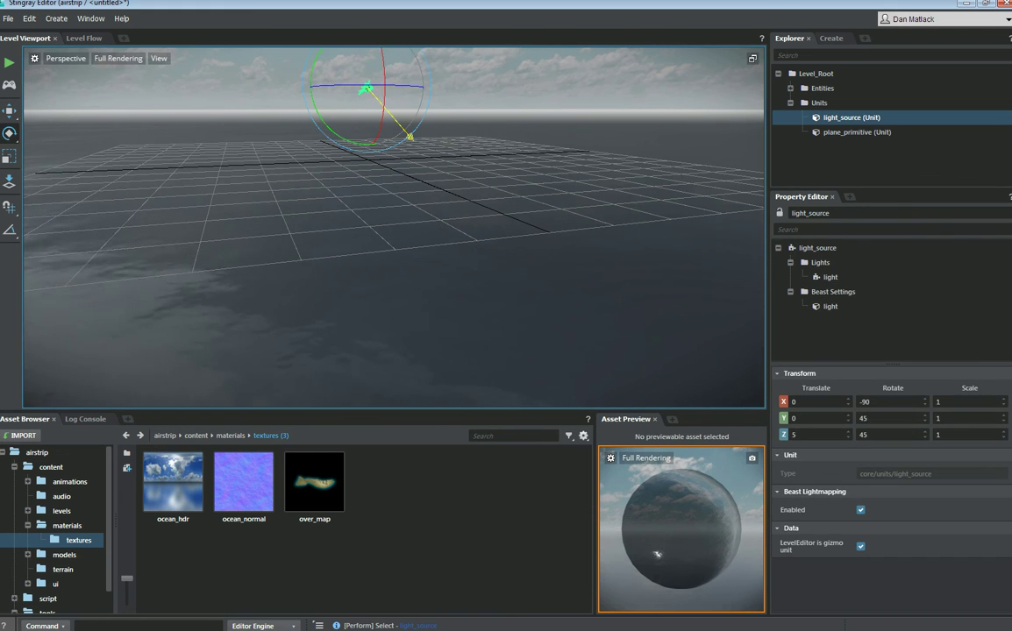
mouse_move(385, 94)
mouse_down()
mouse_move(383, 119)
mouse_move(364, 85)
mouse_move(375, 85)
mouse_up()
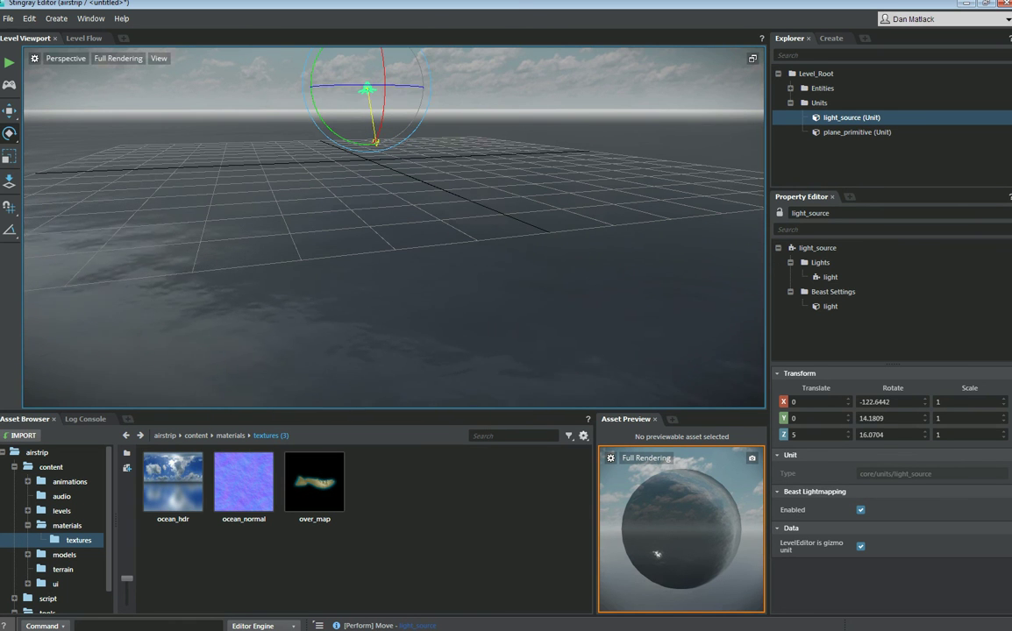
click(10, 111)
- Hide the viewport grid and examine the ocean surface up close and toward the horizon
right_drag(333, 210, 601, 210)
alt+drag(366, 346, 369, 332)
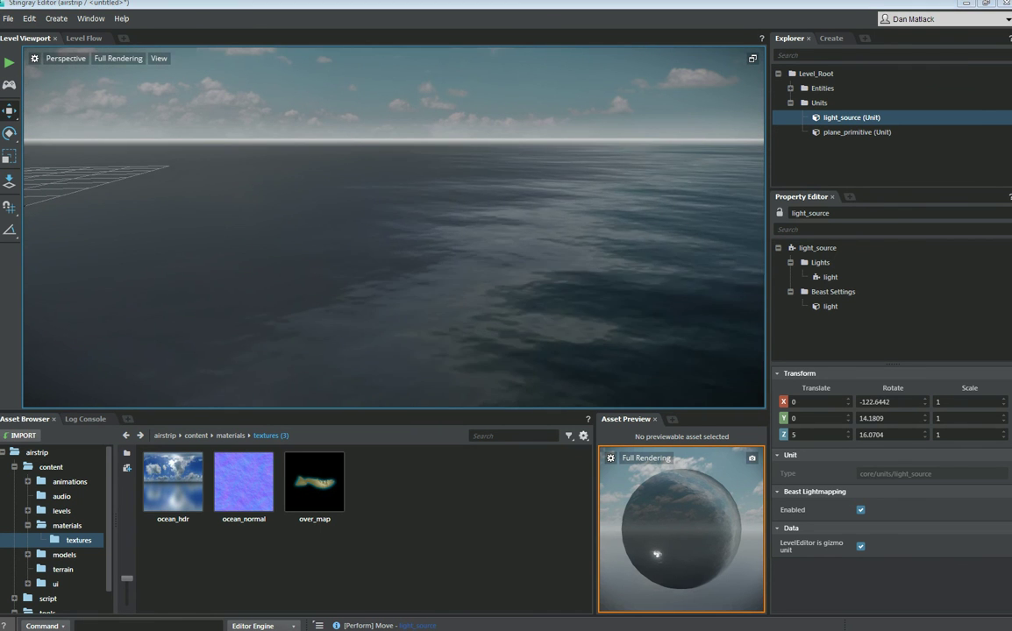
right_drag(394, 227, 502, 325)
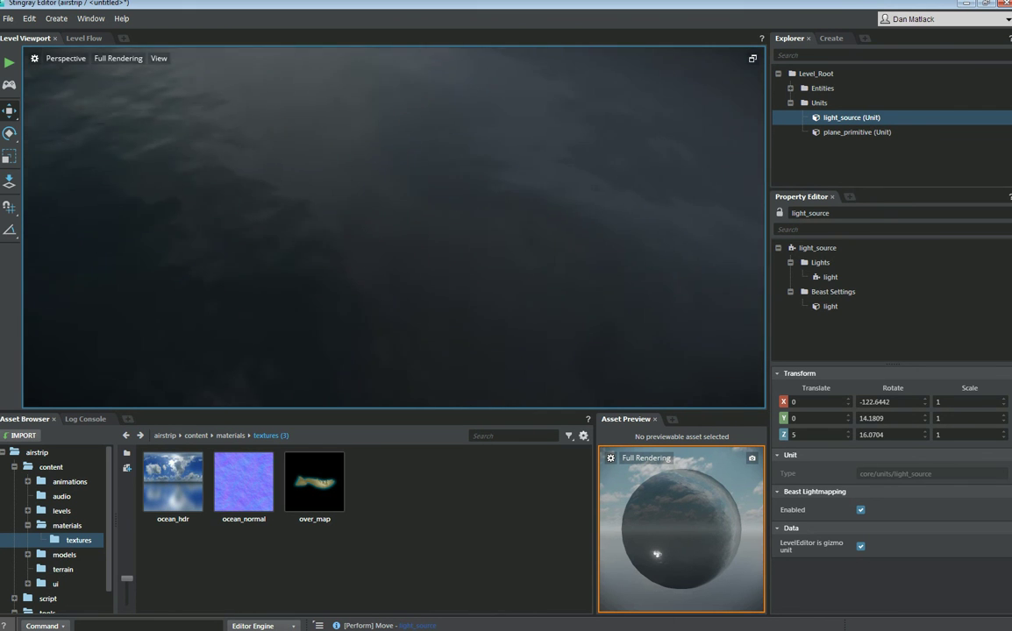
right_drag(395, 228, 334, 158)
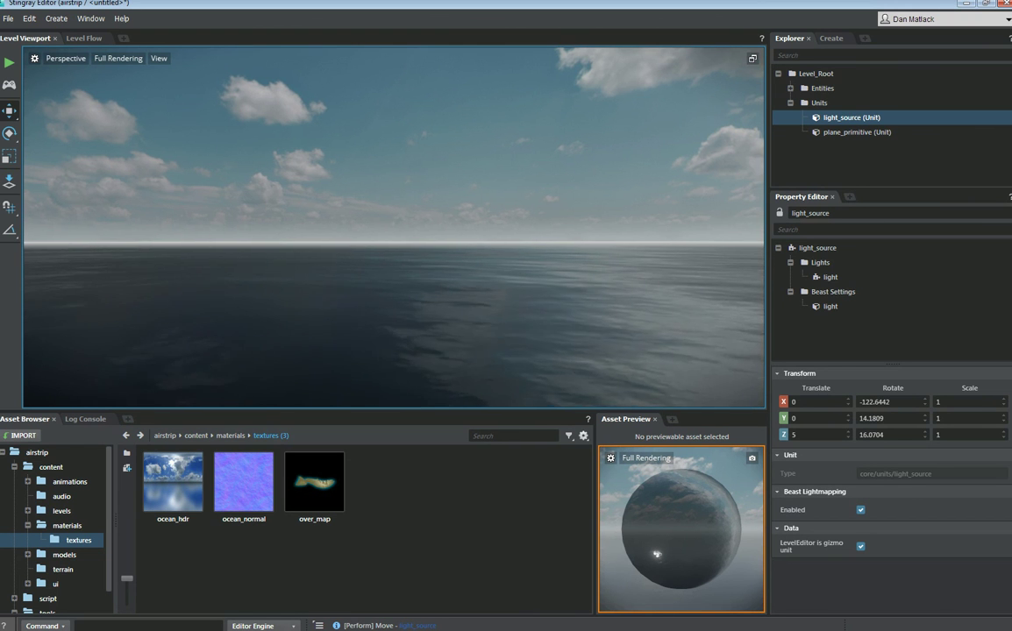
right_drag(394, 228, 557, 237)
key(g)
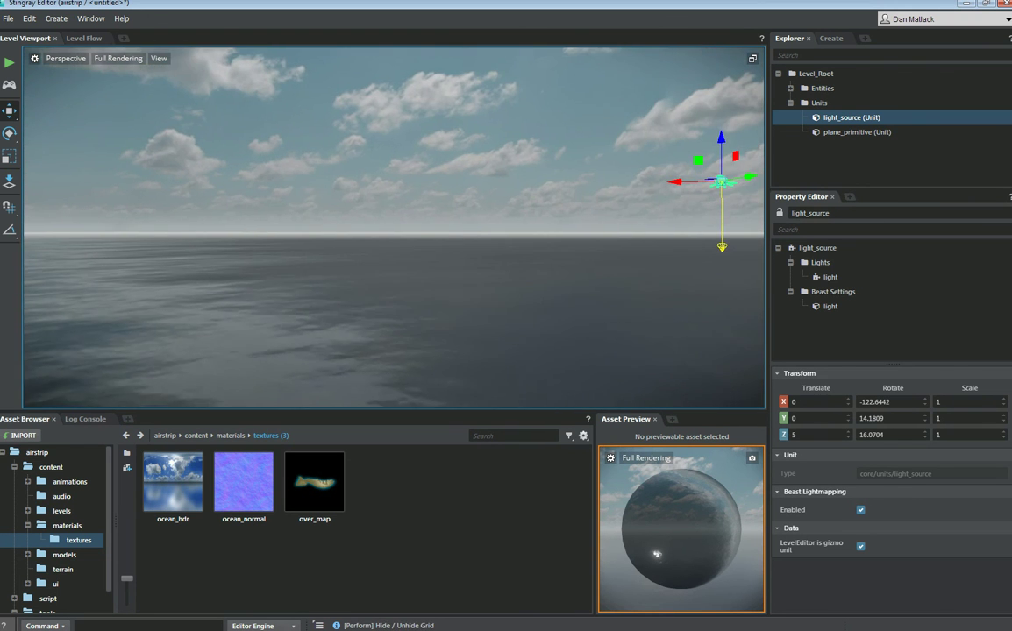
right_drag(394, 228, 396, 321)
key(w)
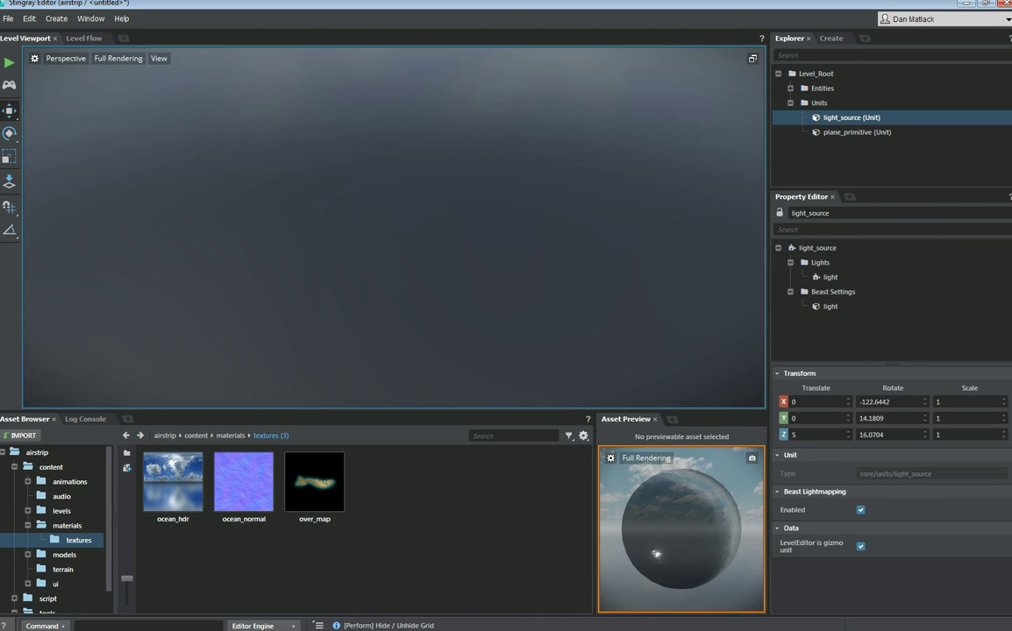
key(s)
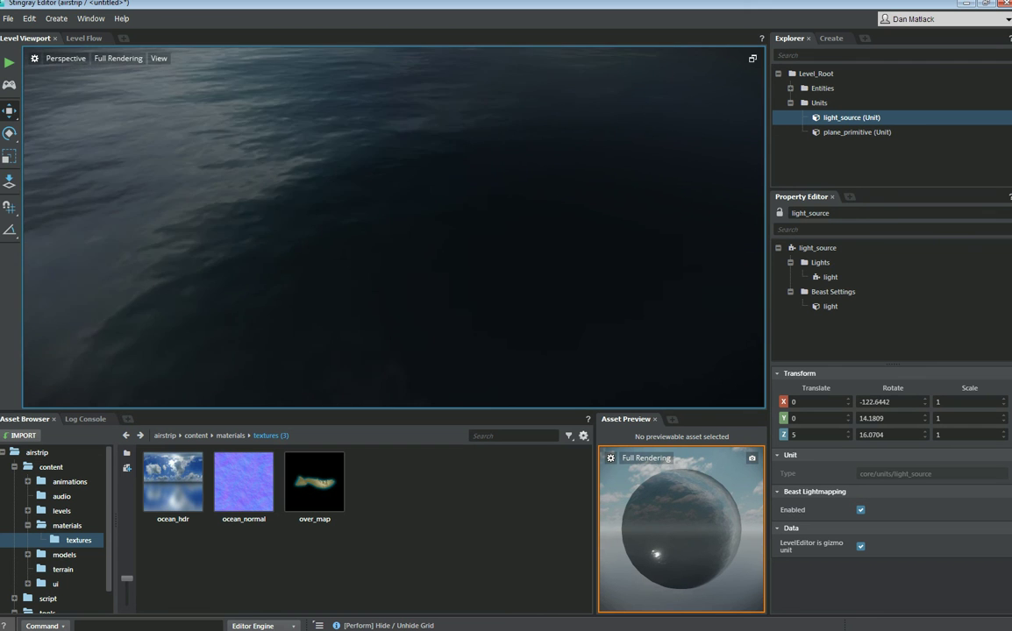
right_drag(395, 228, 412, 119)
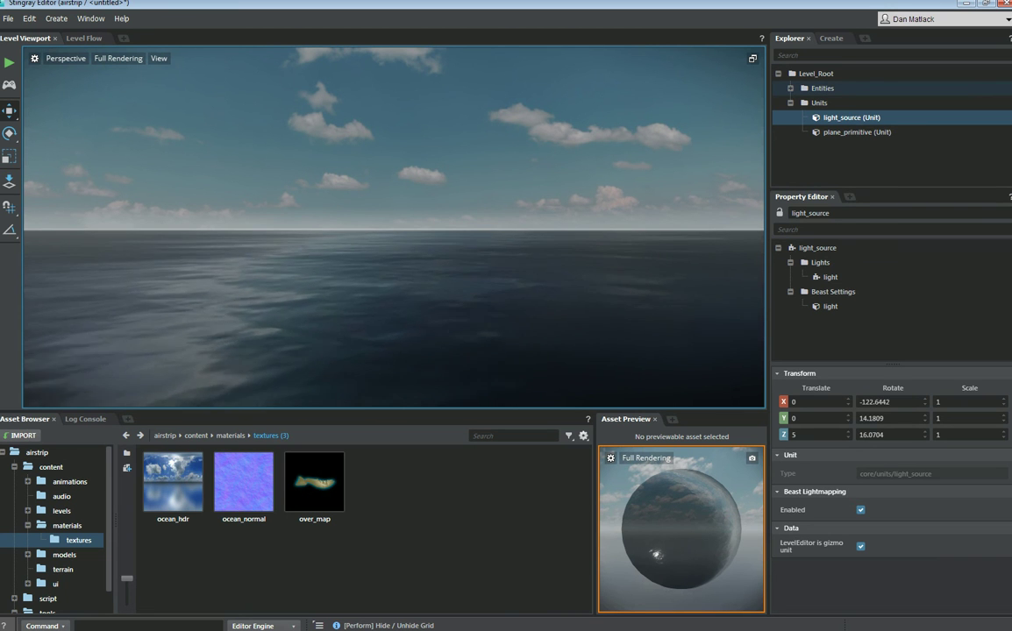
- Enable Lens Quality on the midday shading environment with a distortion of -0.6
click(790, 89)
click(880, 103)
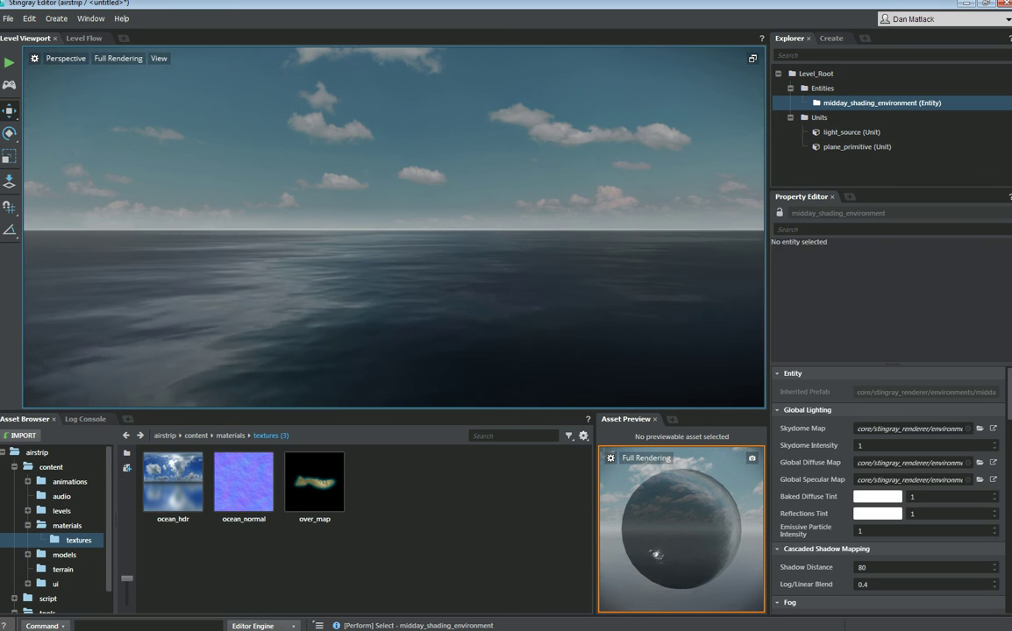
scroll(886, 338, down, 4)
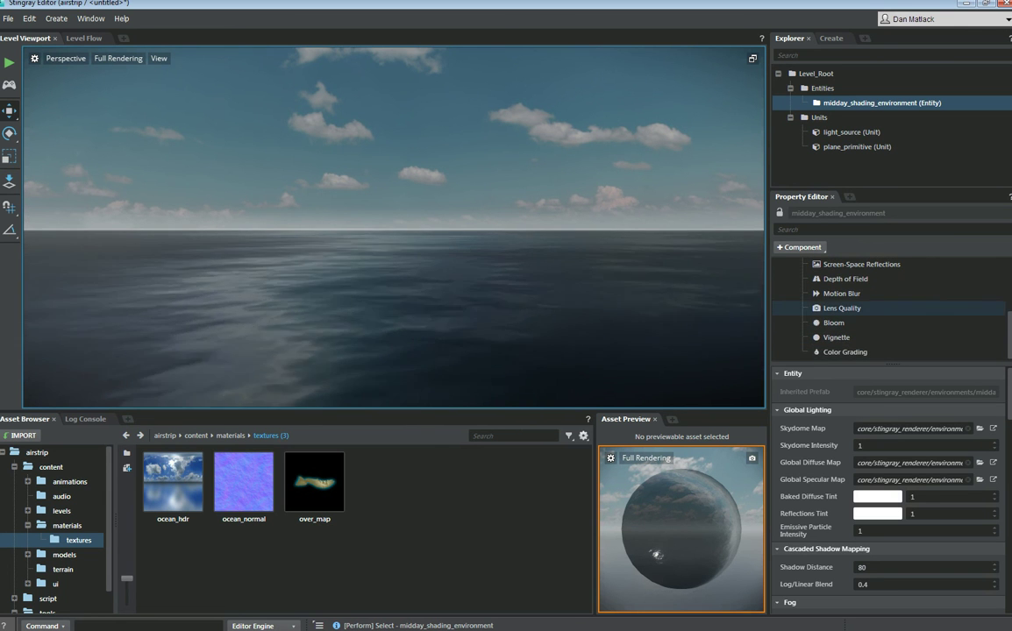
click(842, 308)
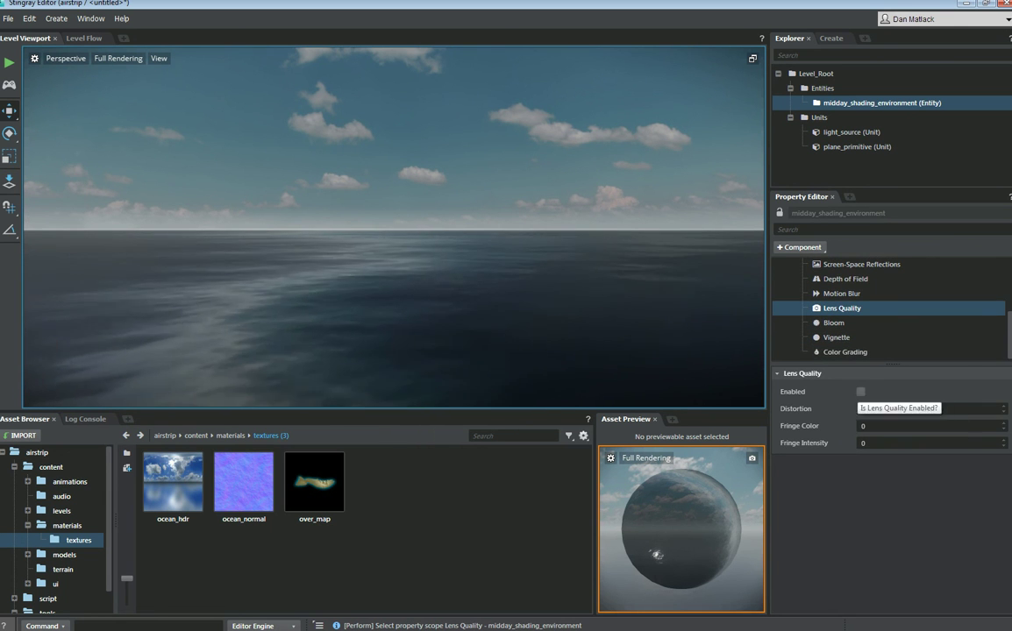
mouse_move(1003, 409)
mouse_down()
mouse_move(1002, 386)
mouse_move(1003, 430)
mouse_up()
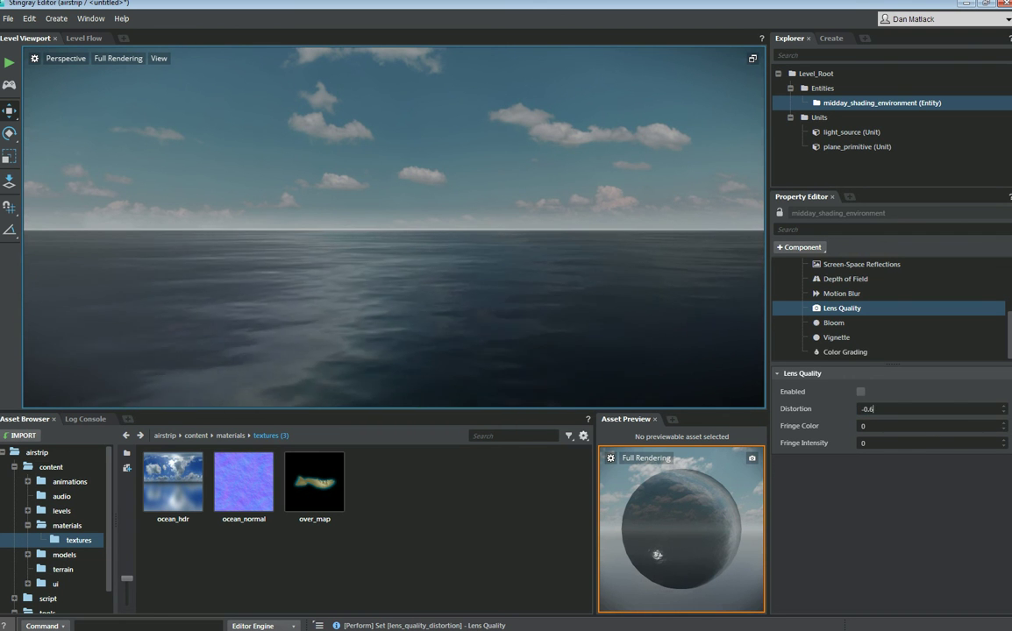
mouse_move(394, 219)
alt+mouse_down()
mouse_move(391, 272)
mouse_move(387, 237)
alt+mouse_up()
click(860, 392)
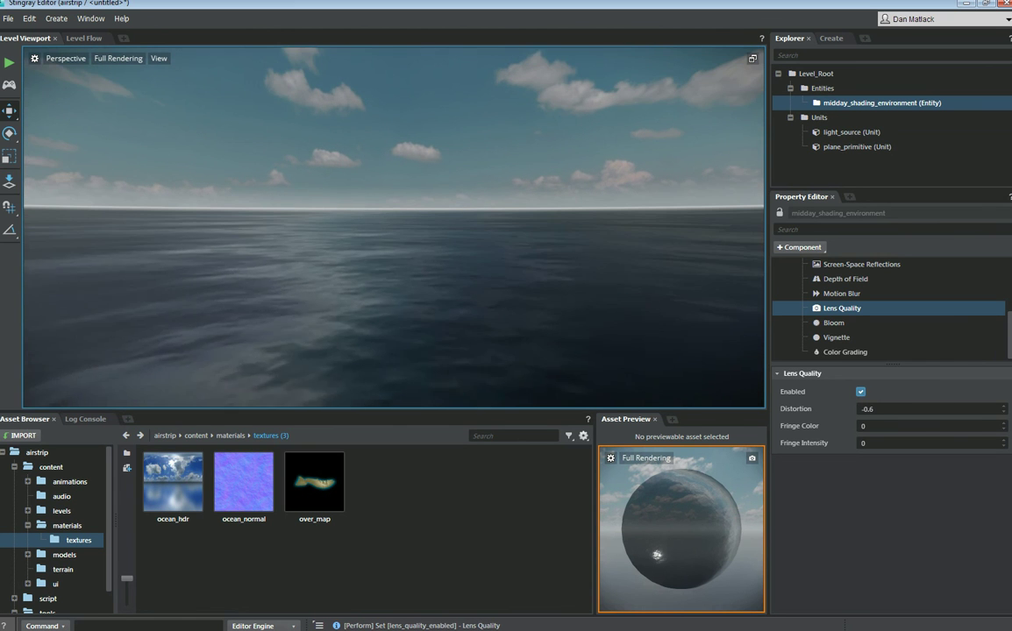
- Raise the Lens Quality distortion to about 0.44
drag(1003, 408, 1003, 393)
alt+drag(456, 219, 456, 289)
right_drag(456, 289, 455, 207)
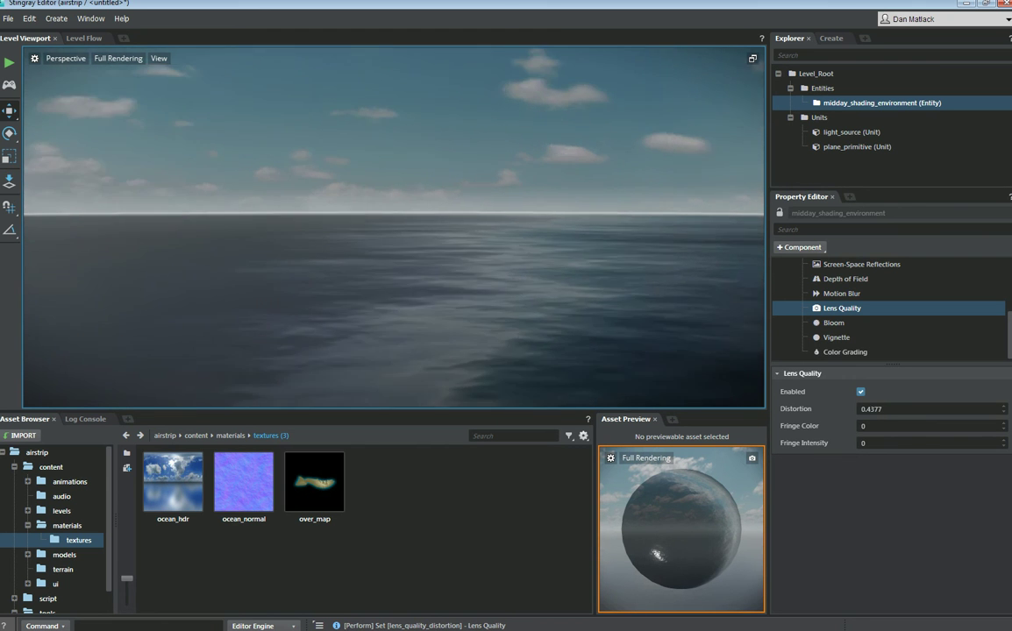
- Set both UV Tile 2 and UV Tile 1 of the ocean material to 10, 10
right_drag(395, 228, 189, 219)
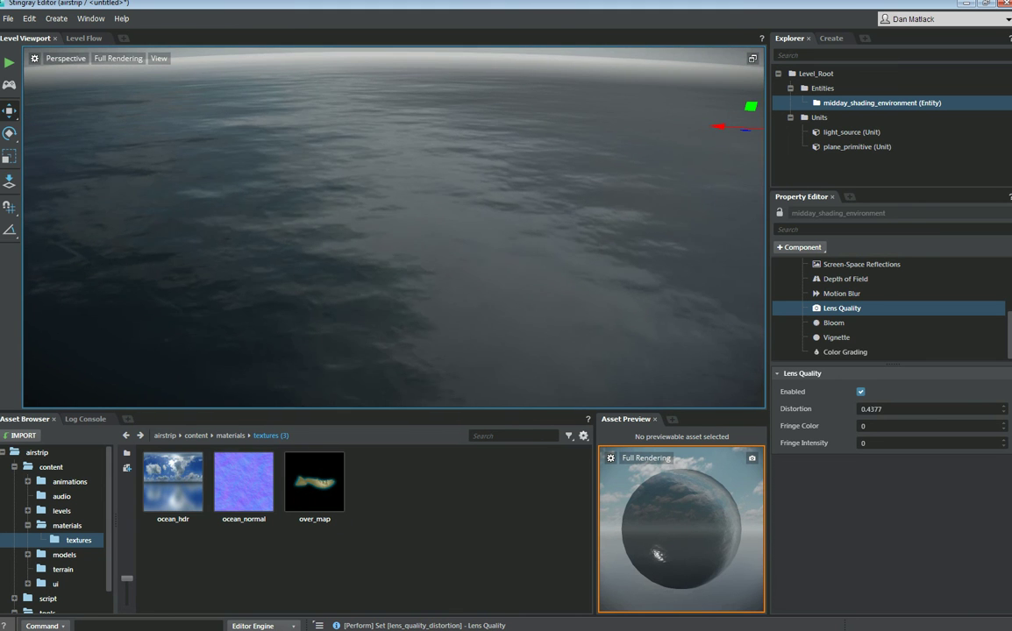
click(66, 525)
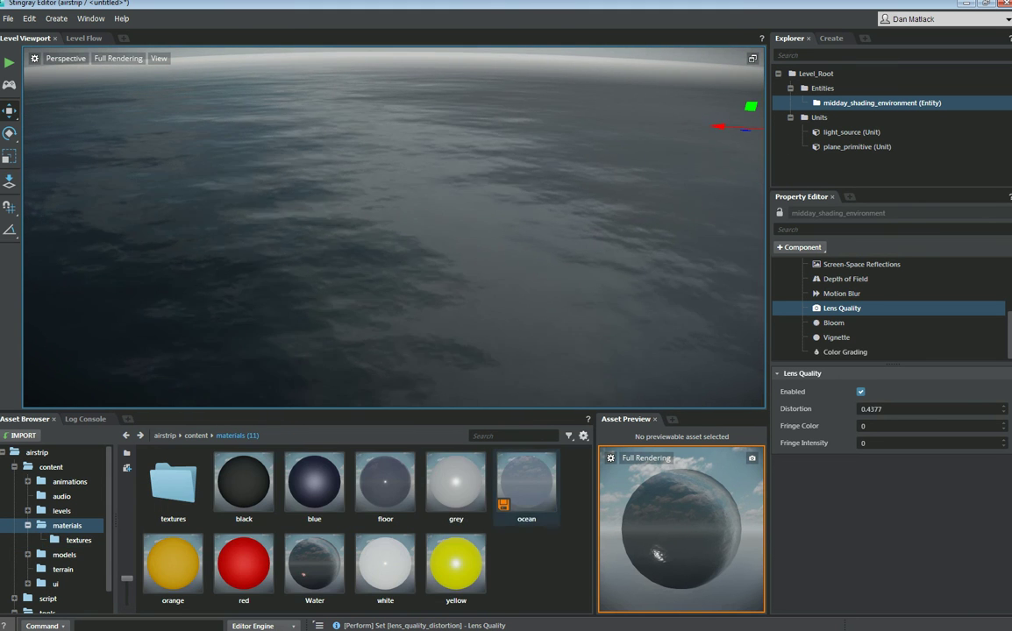
click(525, 480)
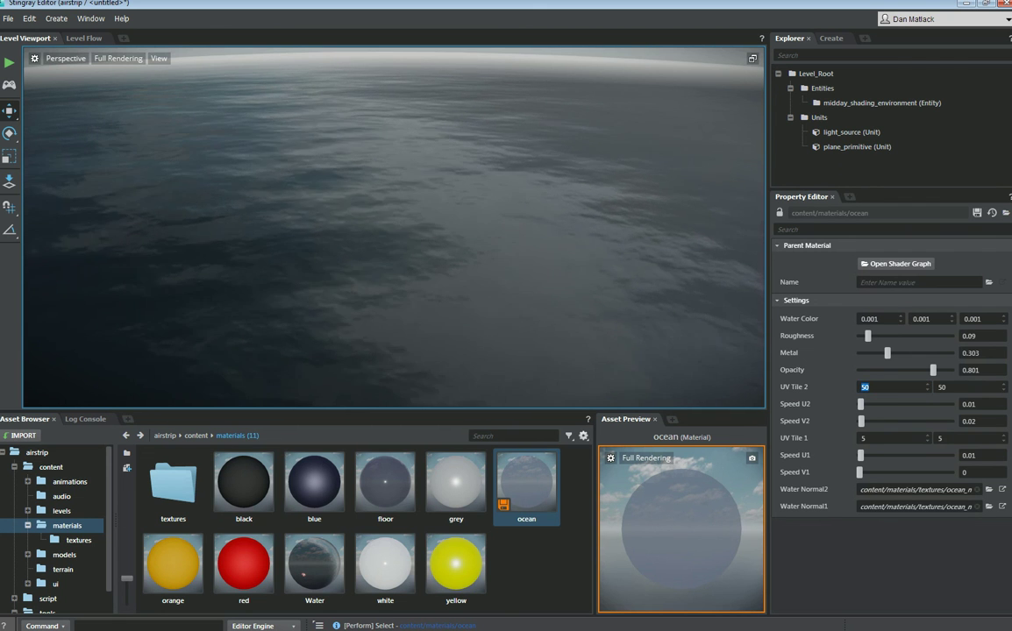
text(10)
key(Return)
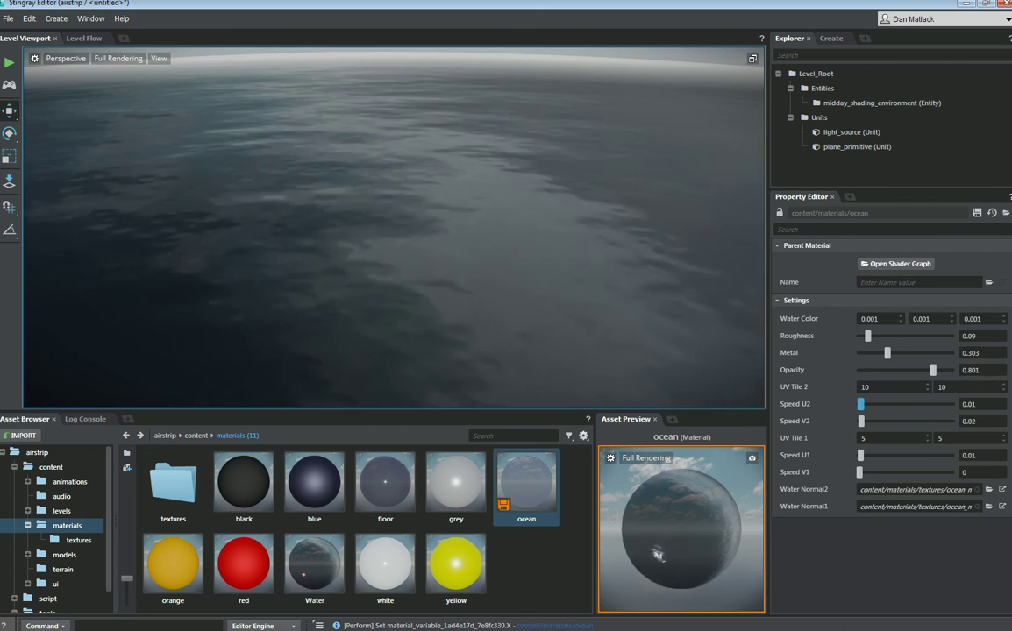
key(Tab)
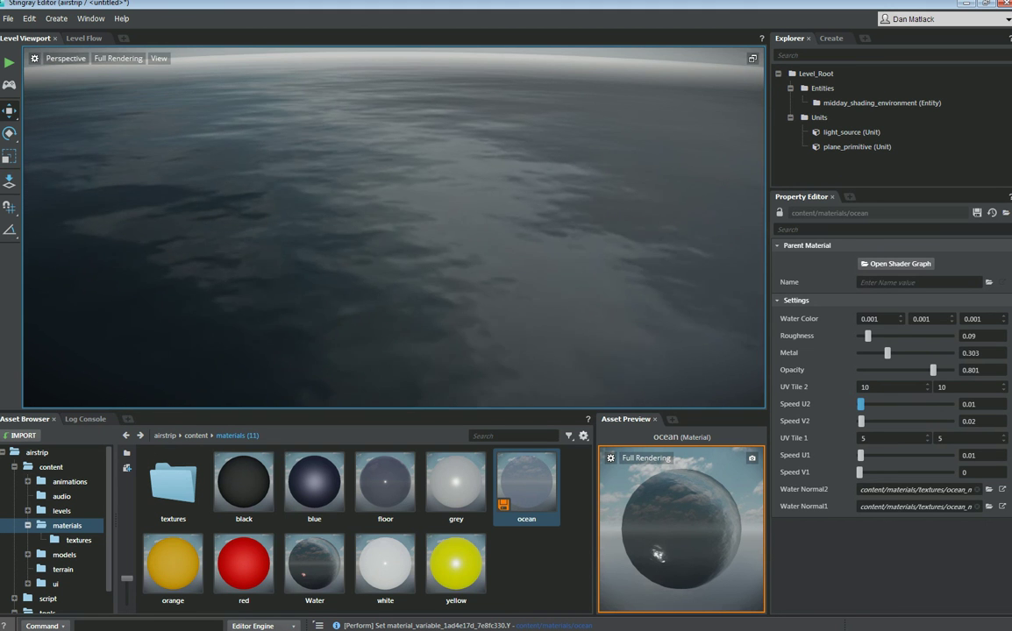
key(Tab)
text(10)
key(Tab)
text(10)
key(Tab)
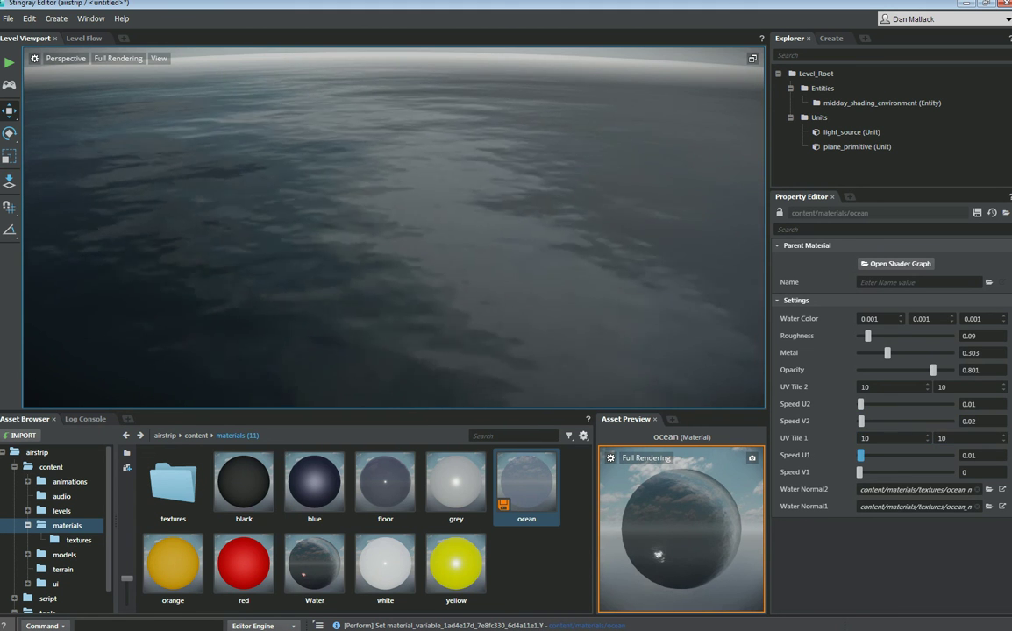
- Set the ocean material's UV Tile 2 back to 50, 50
key(shift+Tab)
key(shift+Tab)
key(shift+Tab)
key(shift+Tab)
key(shift+Tab)
key(shift+Tab)
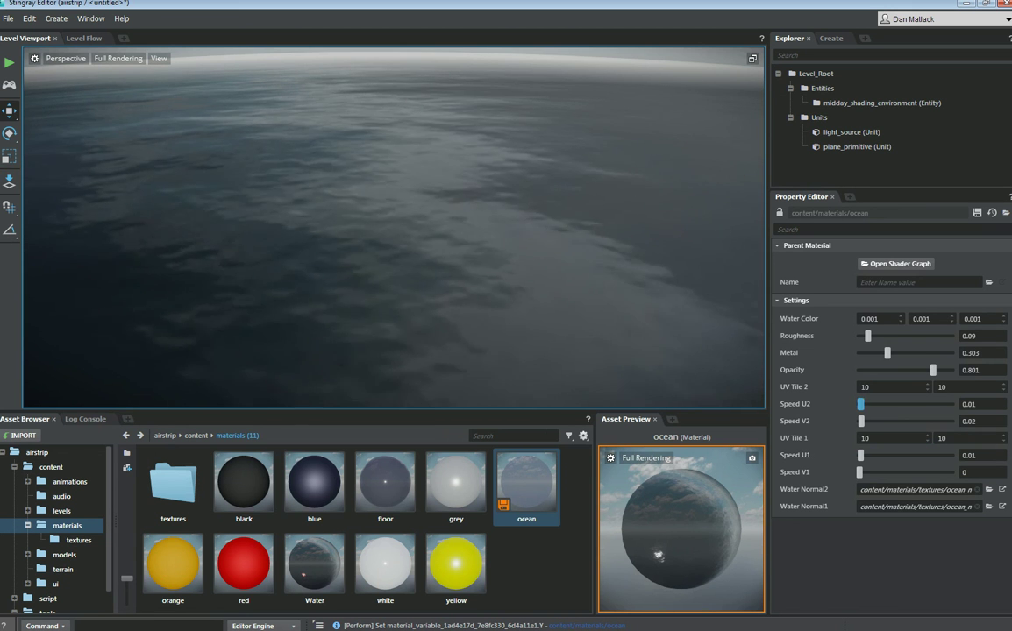
key(shift+Tab)
key(shift+Tab)
text(50)
key(Tab)
text(50)
key(Tab)
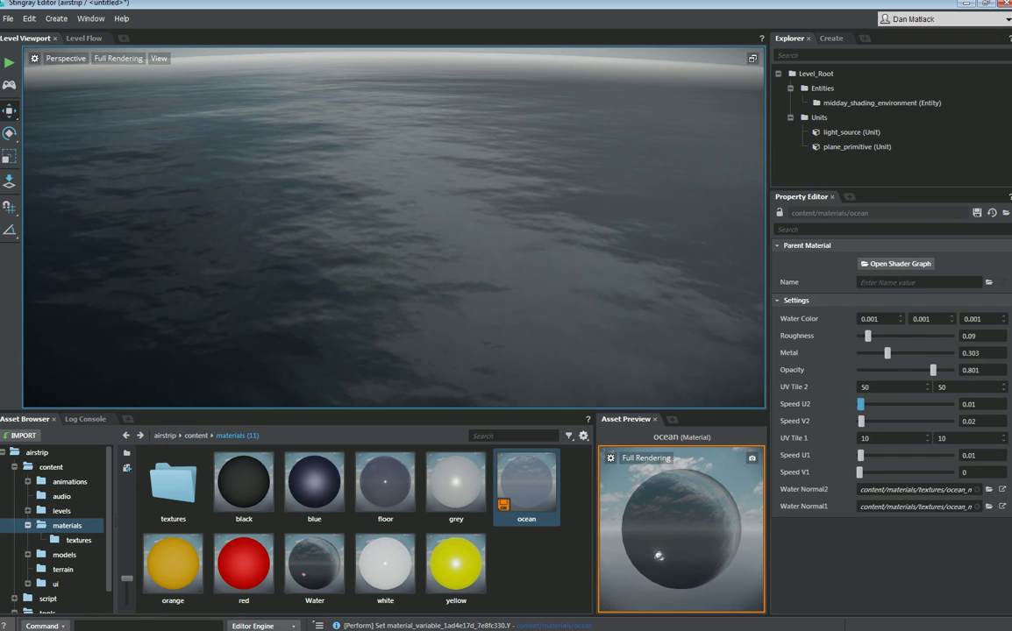
- Set the ocean material's Speed U2 and Speed V2 to 0.0001 each
key(Tab)
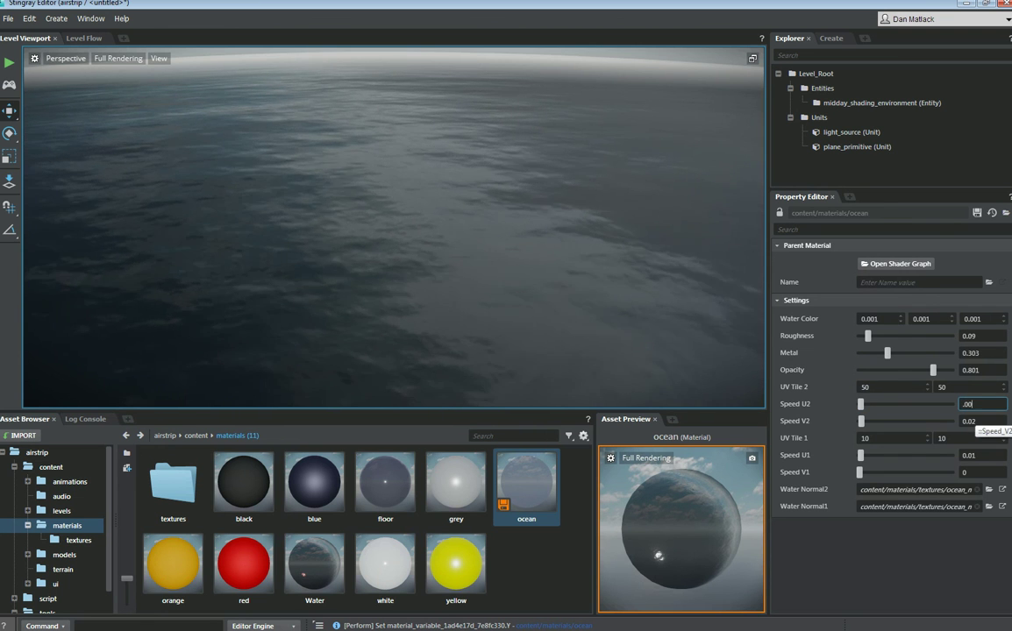
key(Tab)
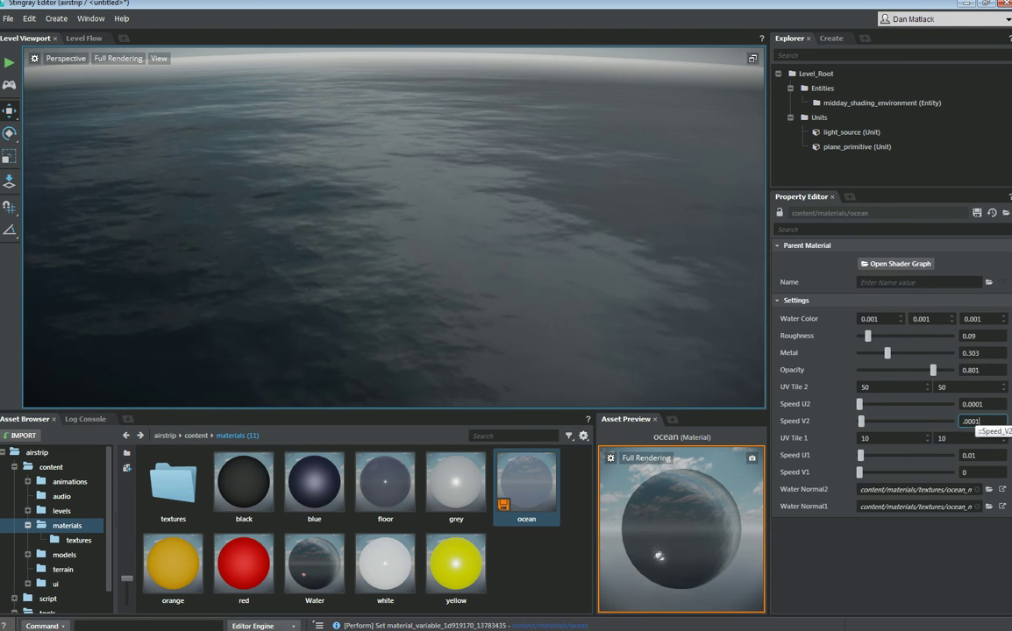
text(.0001)
key(Tab)
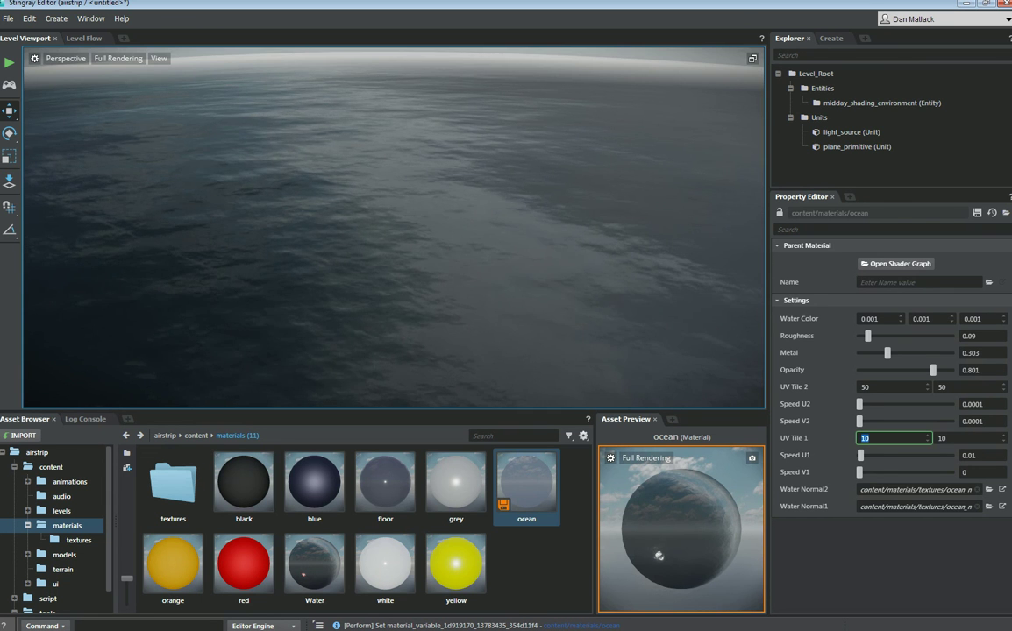
- Check the water toward the horizon and save the ocean material
alt+drag(393, 228, 394, 175)
alt+drag(394, 228, 294, 227)
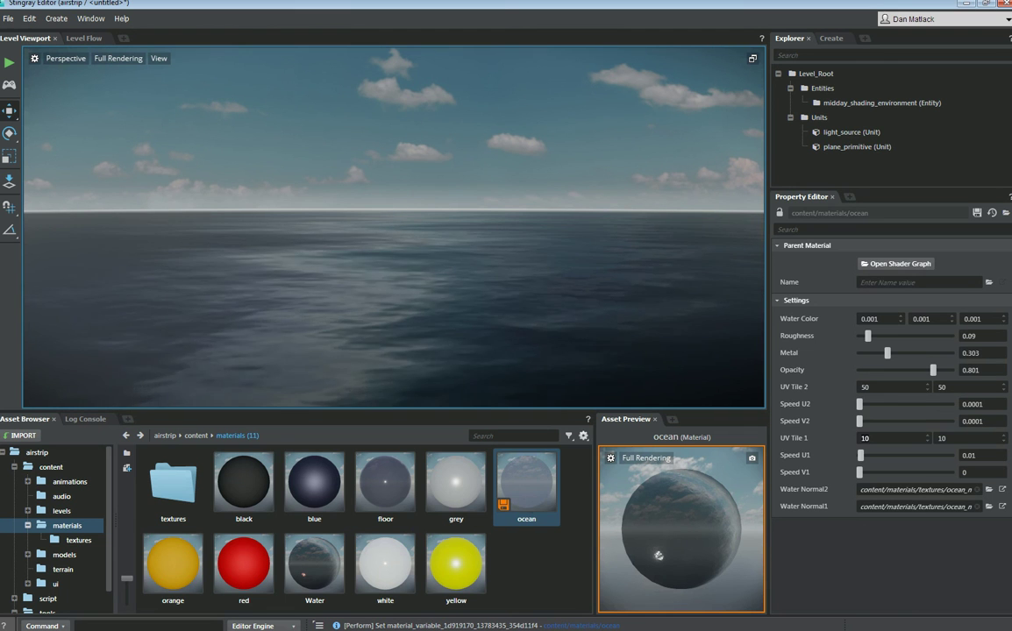
right_click(523, 491)
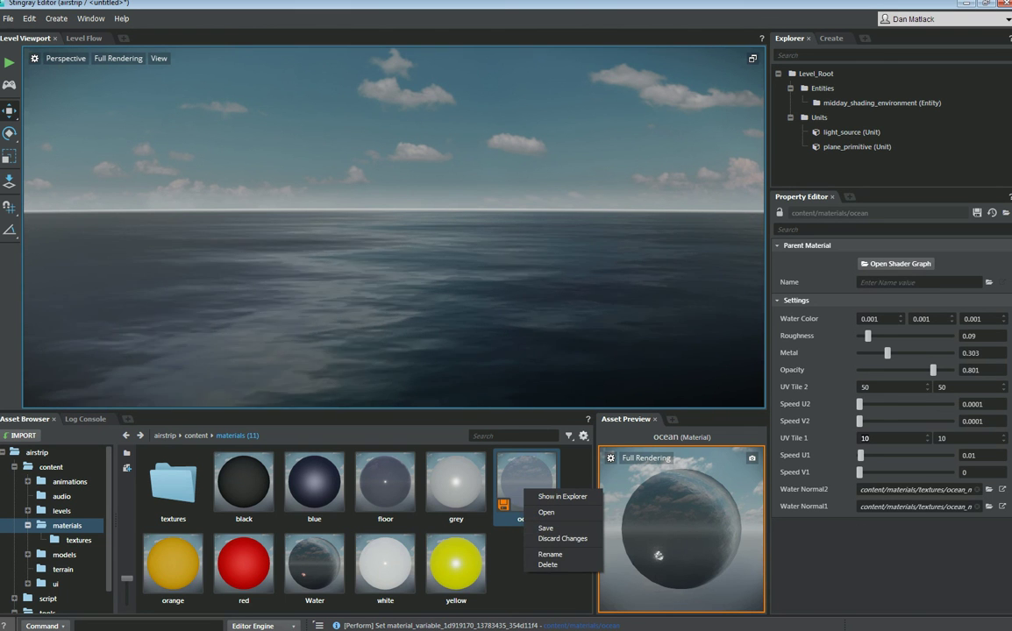
click(545, 528)
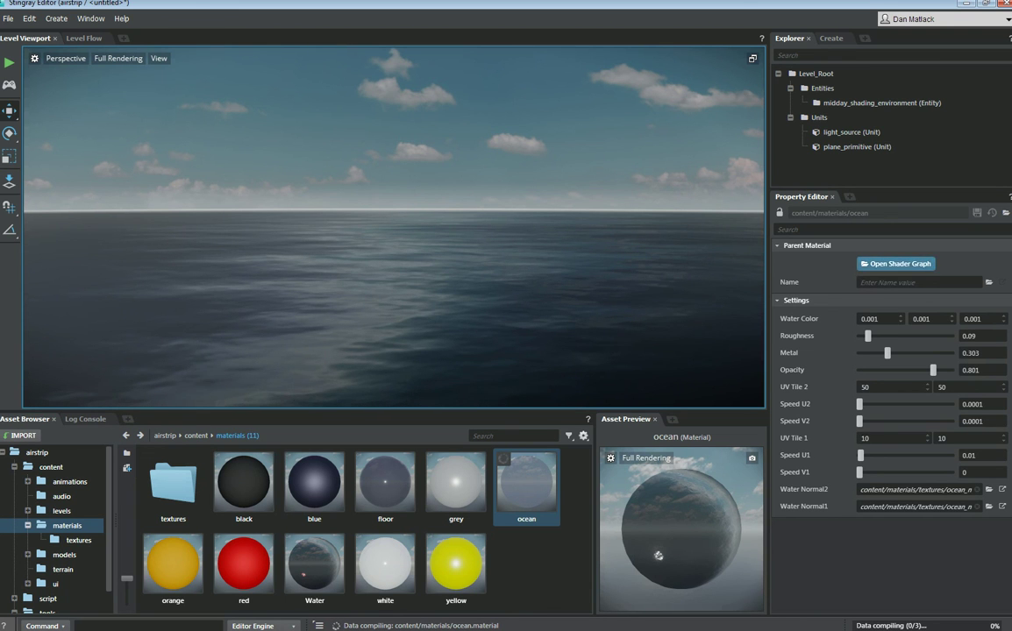
- Open the ocean material's shader graph and enlarge its editor to review the complete node network
click(895, 264)
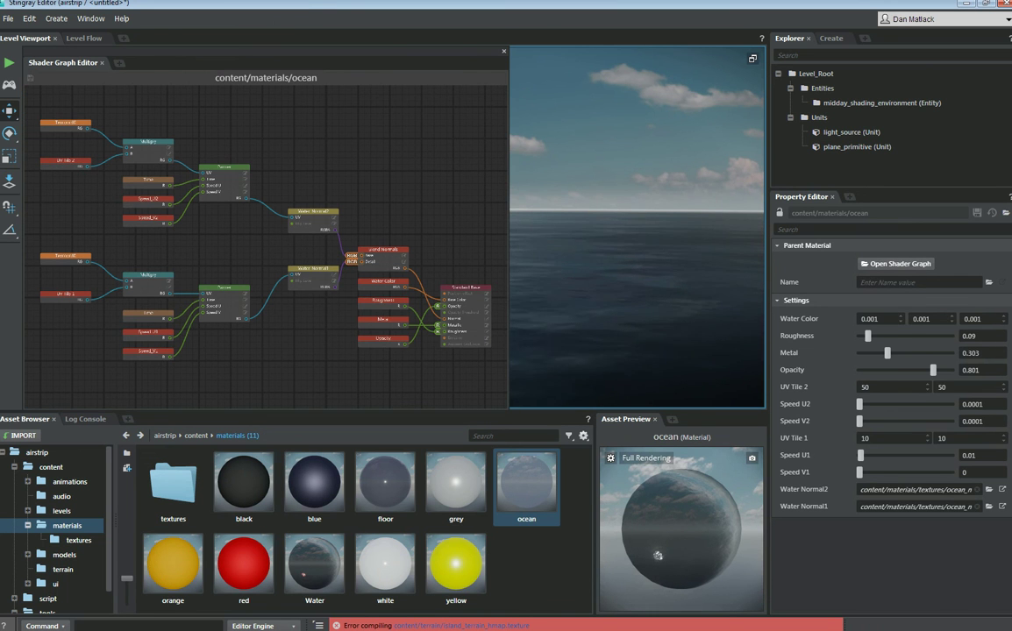
drag(508, 409, 1011, 620)
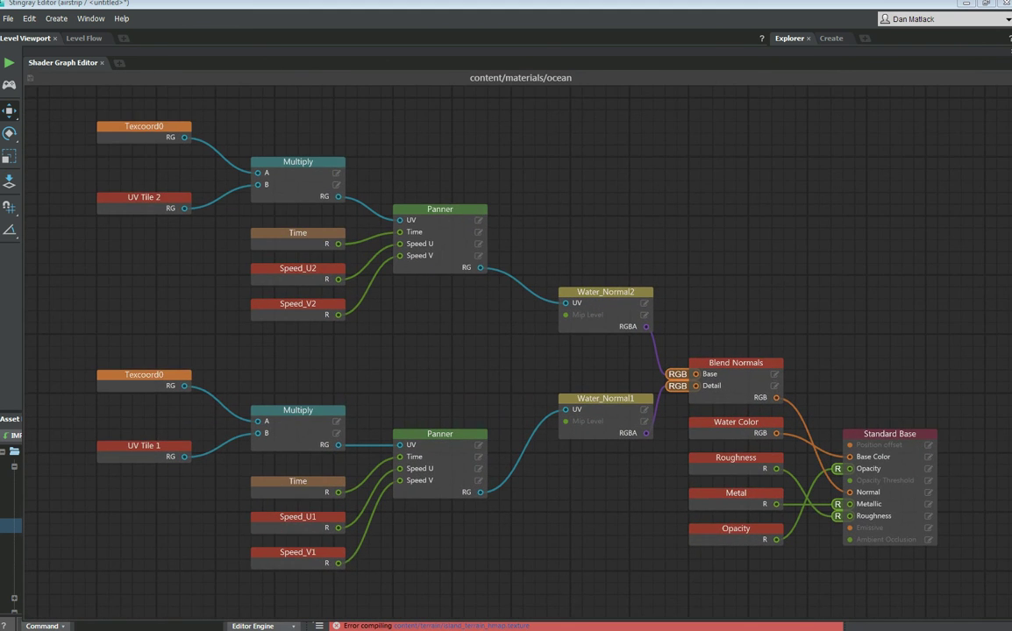